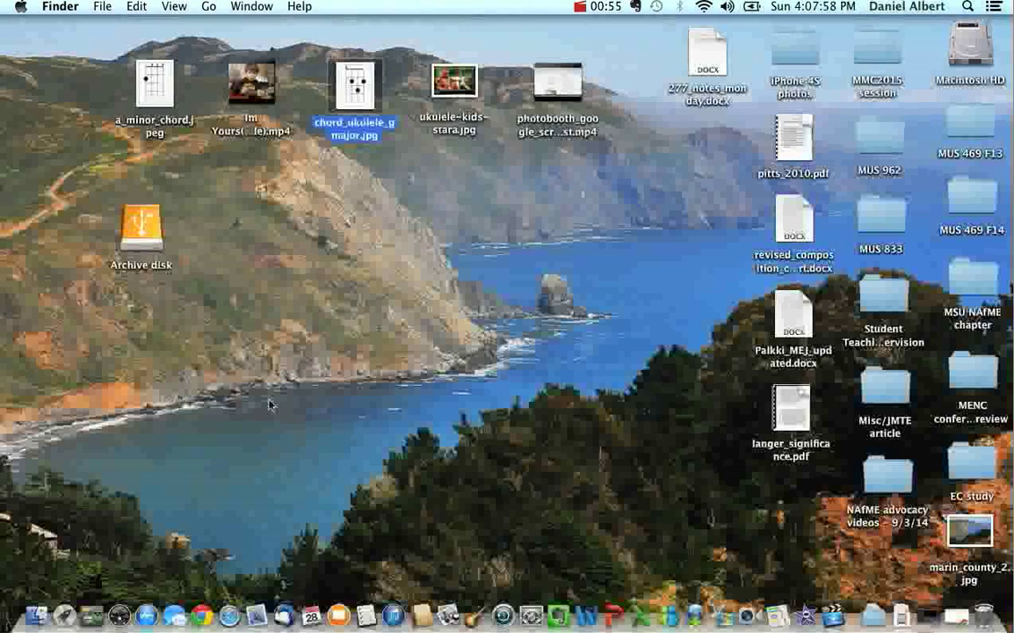
# Step: Switch to Chrome and search Google Images for "ukulele a minor"
pyautogui.click(201, 616)
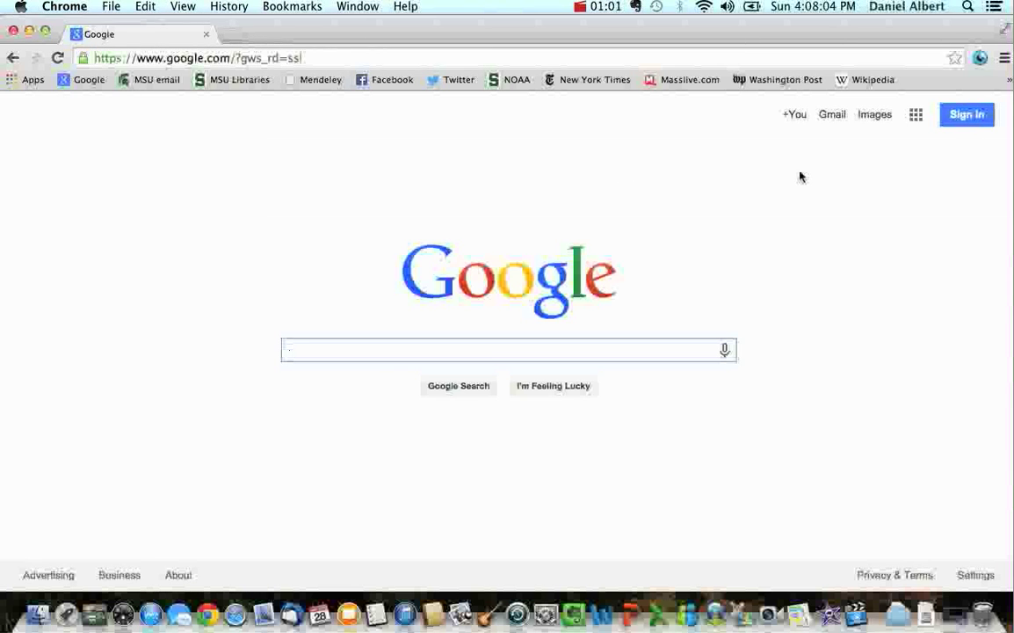
pyautogui.click(874, 117)
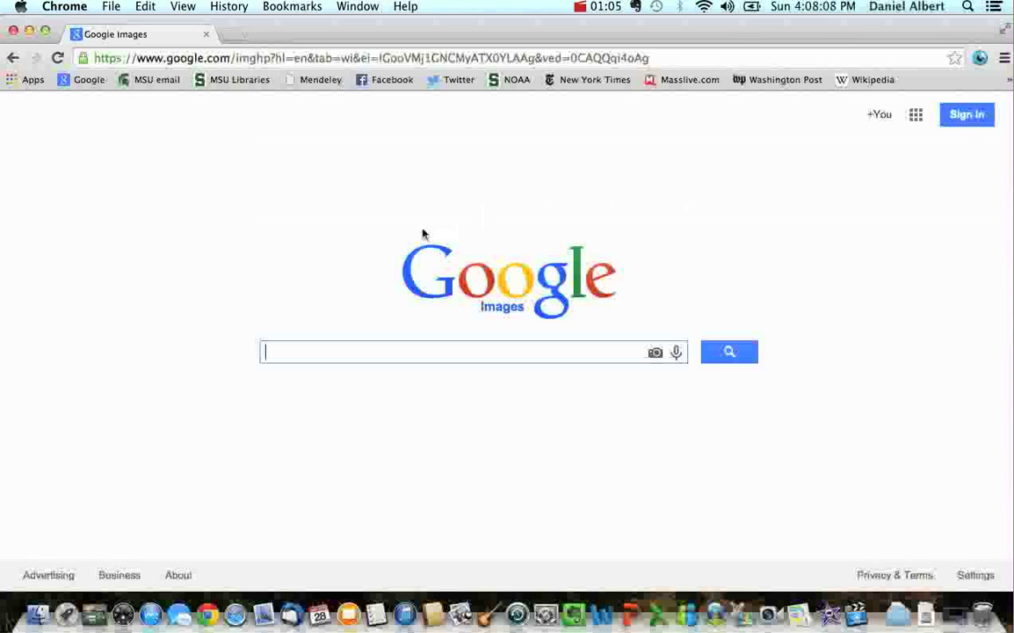
pyautogui.write('ukule')
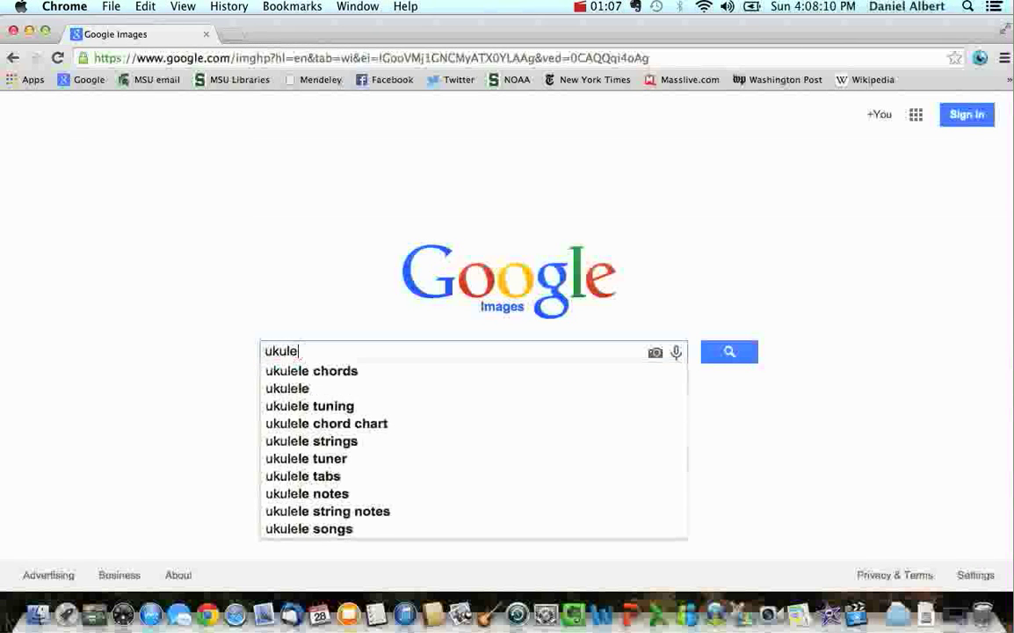
pyautogui.write('le a  mi')
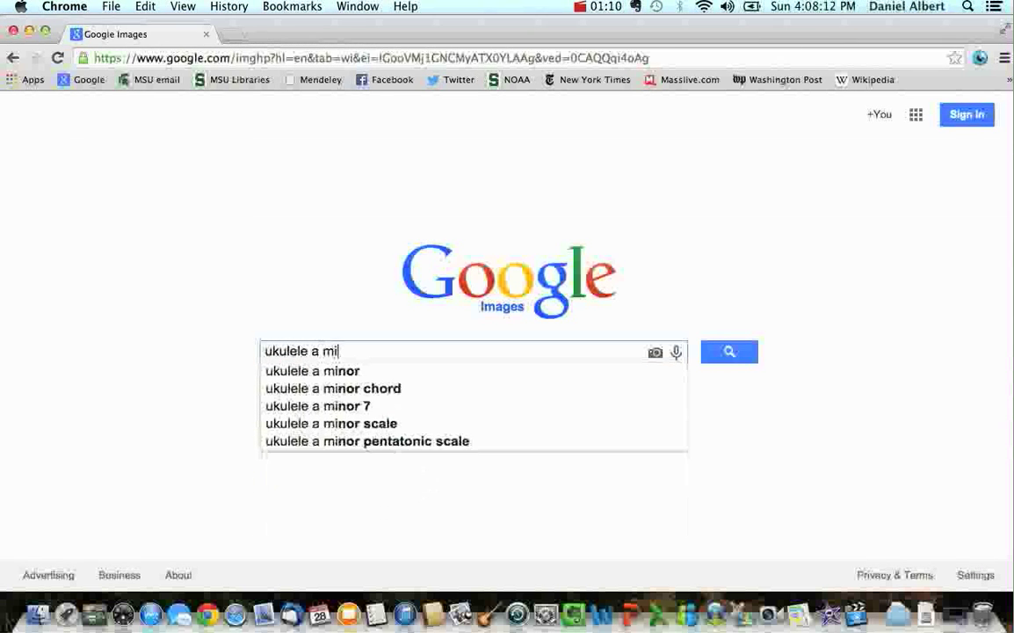
pyautogui.write('nor')
pyautogui.press('Return')
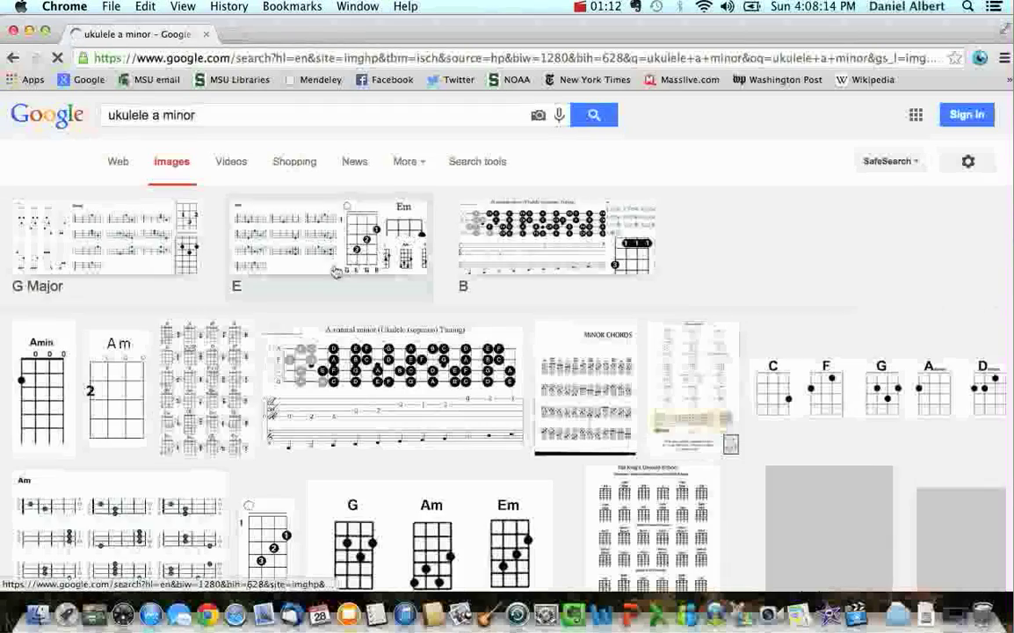
# Step: Browse the image results and open the Amin ukulele chord diagram as a full image
pyautogui.scroll(-10, 278, 287)
pyautogui.scroll(8, 358, 392)
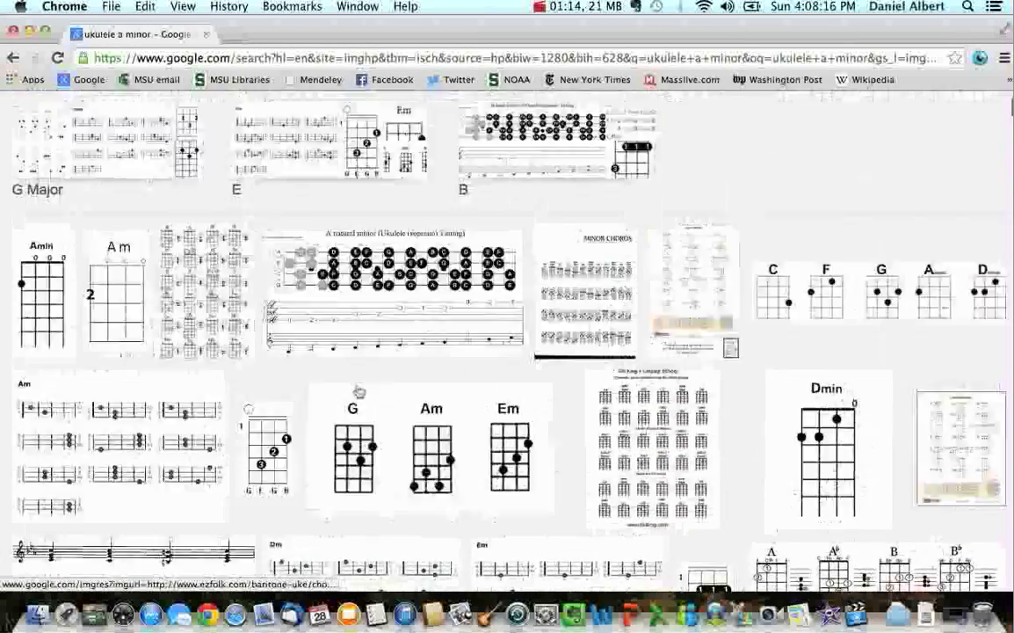
pyautogui.scroll(4, 359, 391)
pyautogui.click(42, 387)
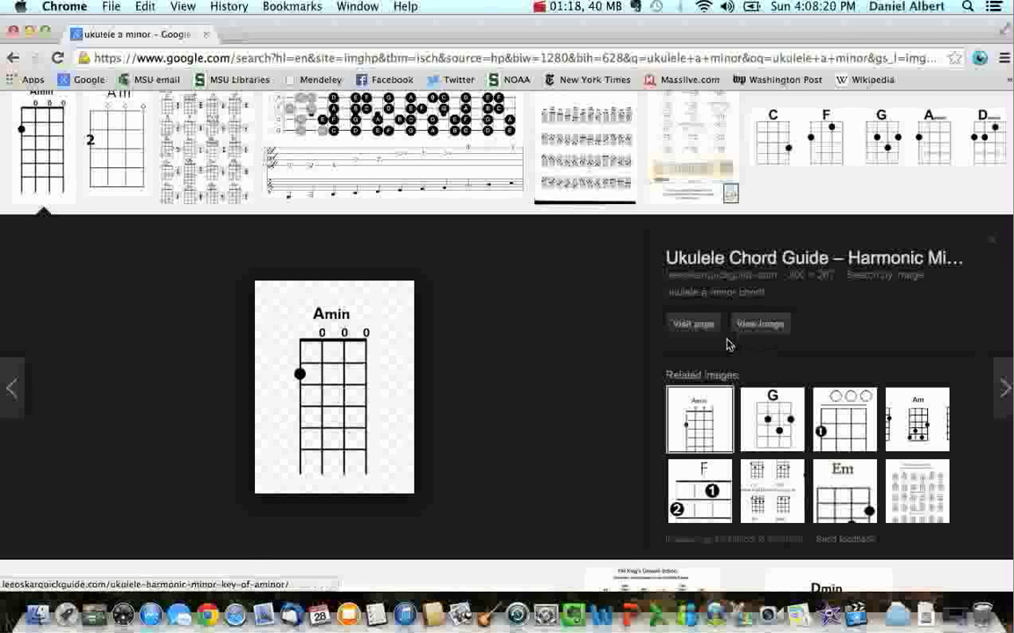
pyautogui.click(772, 325)
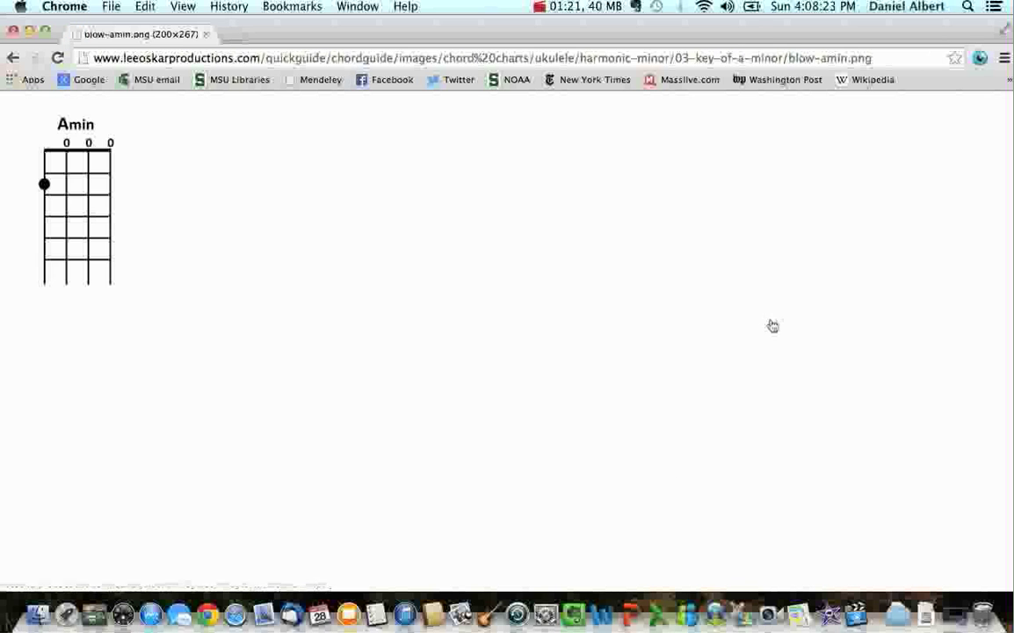
# Step: Set up saving the Amin chord image to the Desktop as aminorchorddiagram, and cancel without saving
pyautogui.rightClick(102, 225)
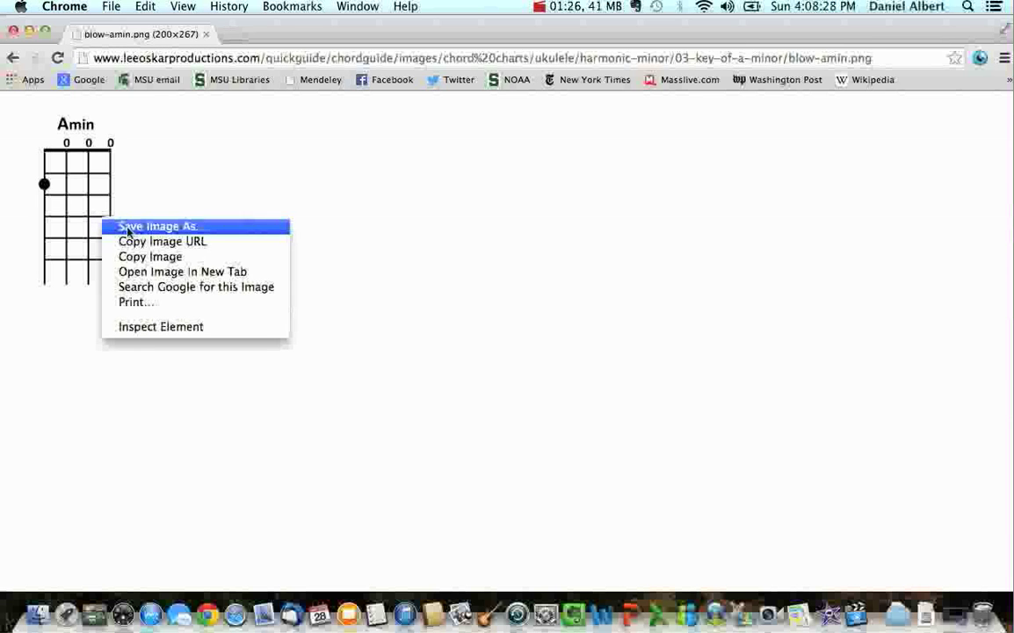
pyautogui.click(127, 227)
pyautogui.write('ami')
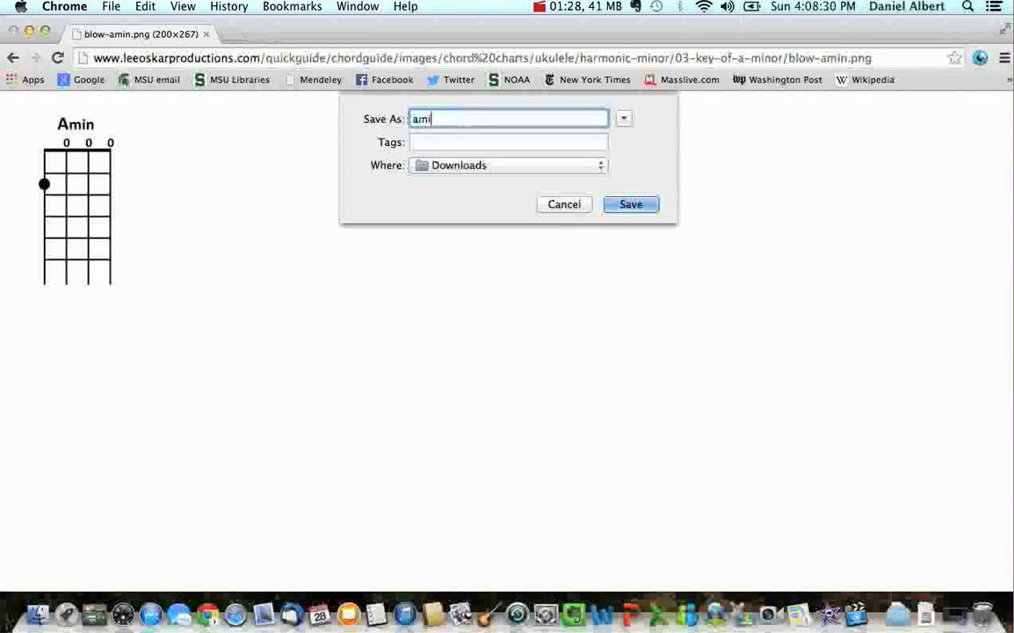
pyautogui.write('norchorddiagram')
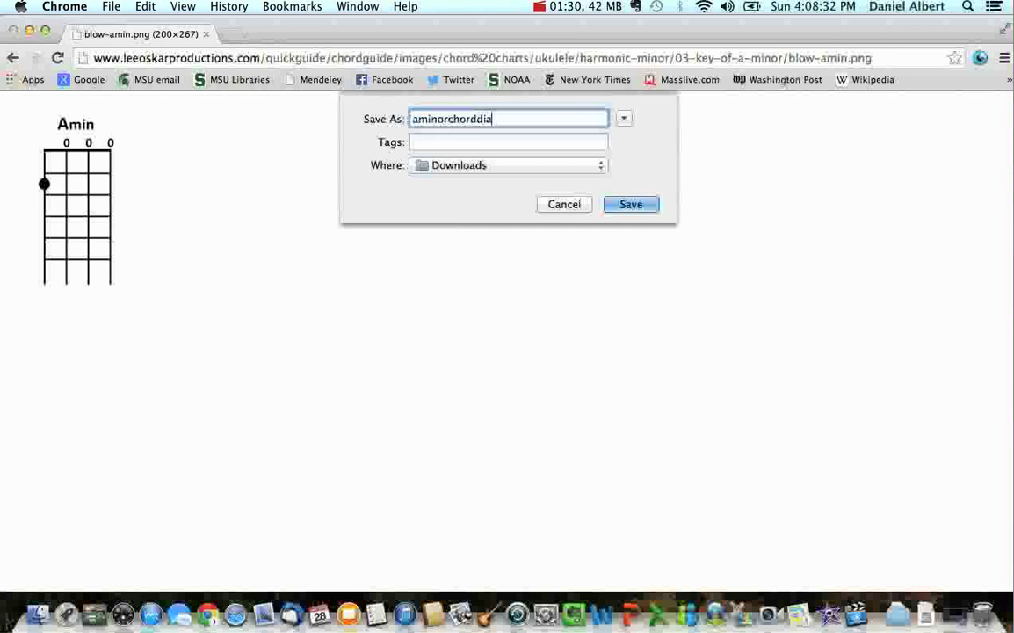
pyautogui.click(567, 165)
pyautogui.click(489, 207)
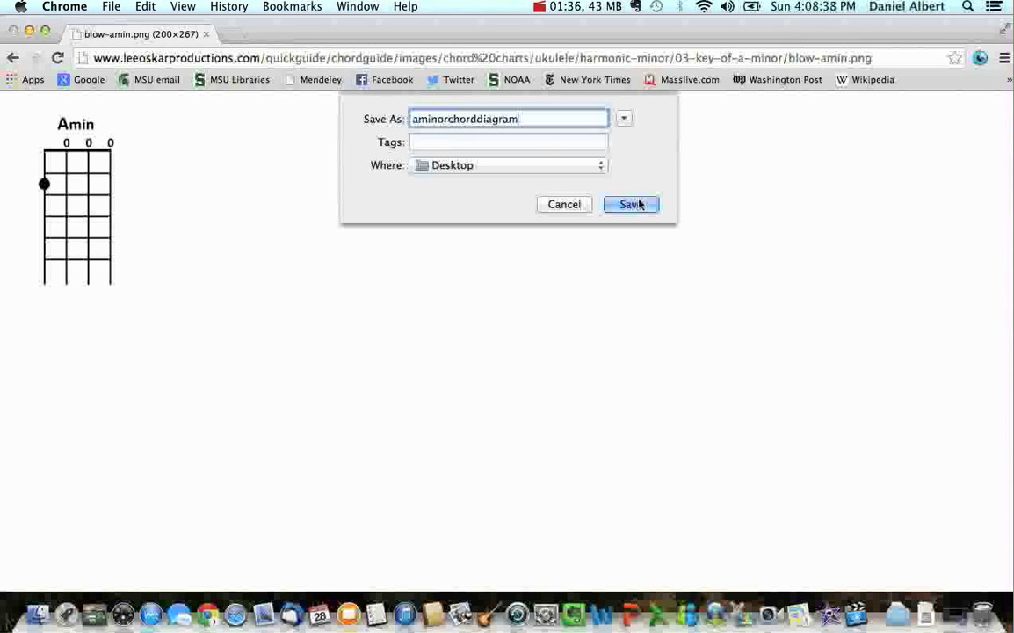
pyautogui.click(563, 204)
# Step: Move the browser window aside to check the chord files on the desktop, and quit Chrome
pyautogui.moveTo(464, 39); pyautogui.dragTo(464, 176)
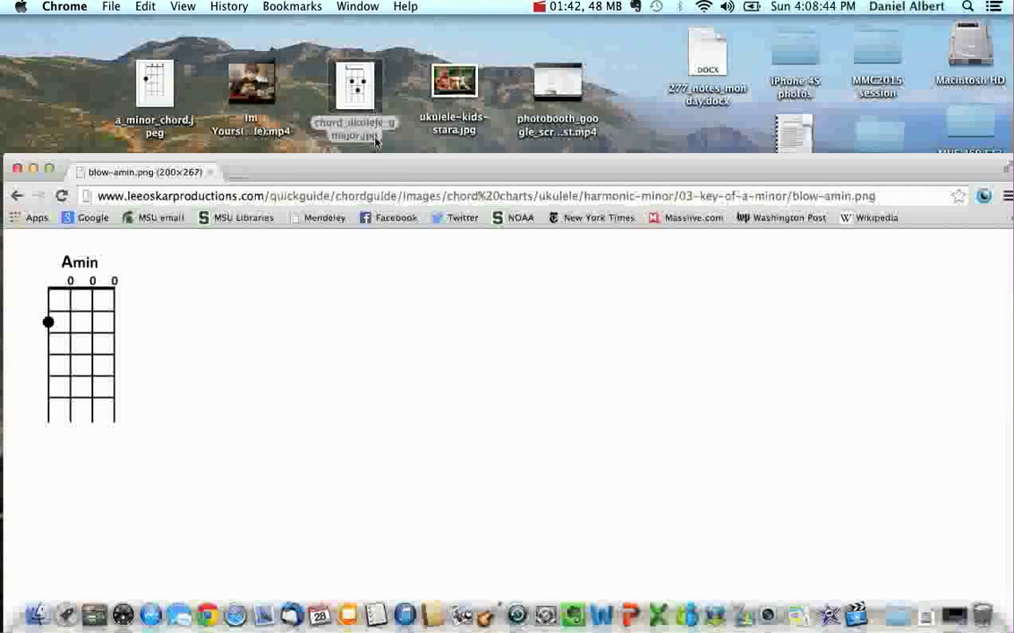
pyautogui.moveTo(376, 165); pyautogui.dragTo(373, 32)
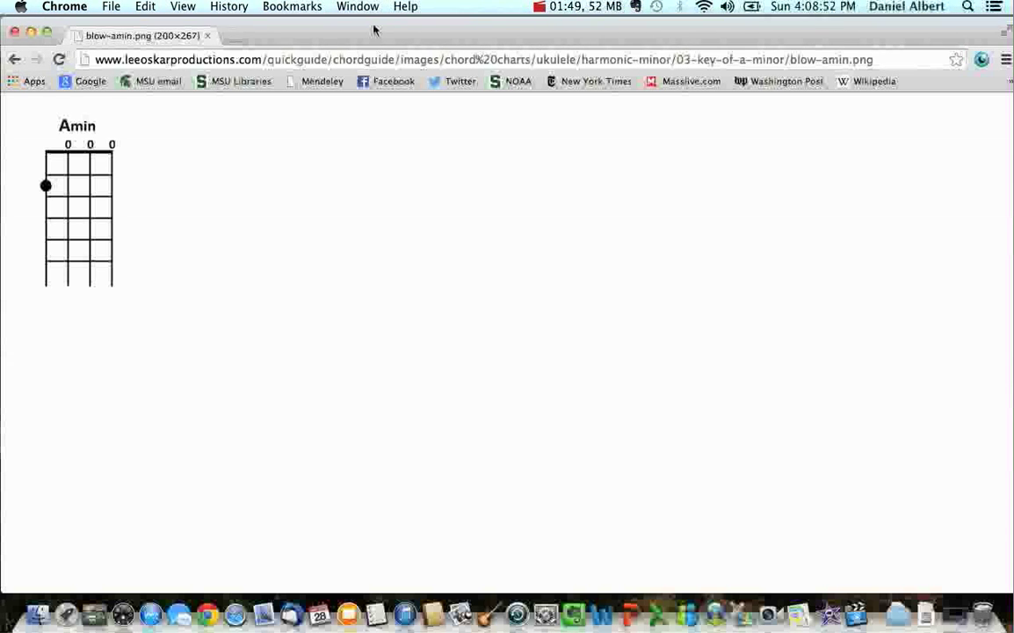
pyautogui.click(208, 35)
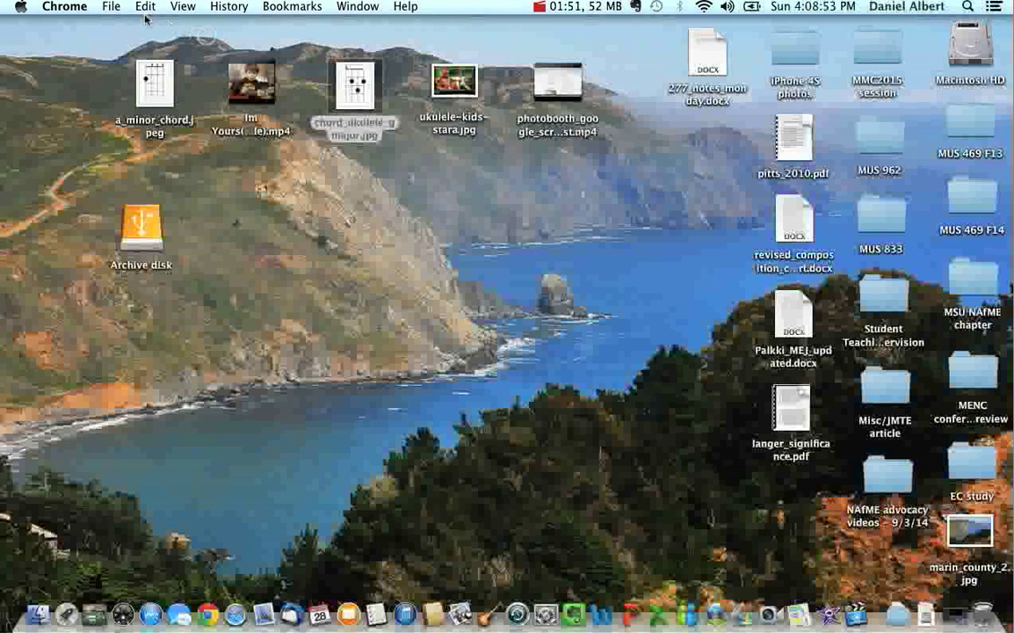
pyautogui.click(80, 5)
pyautogui.click(104, 249)
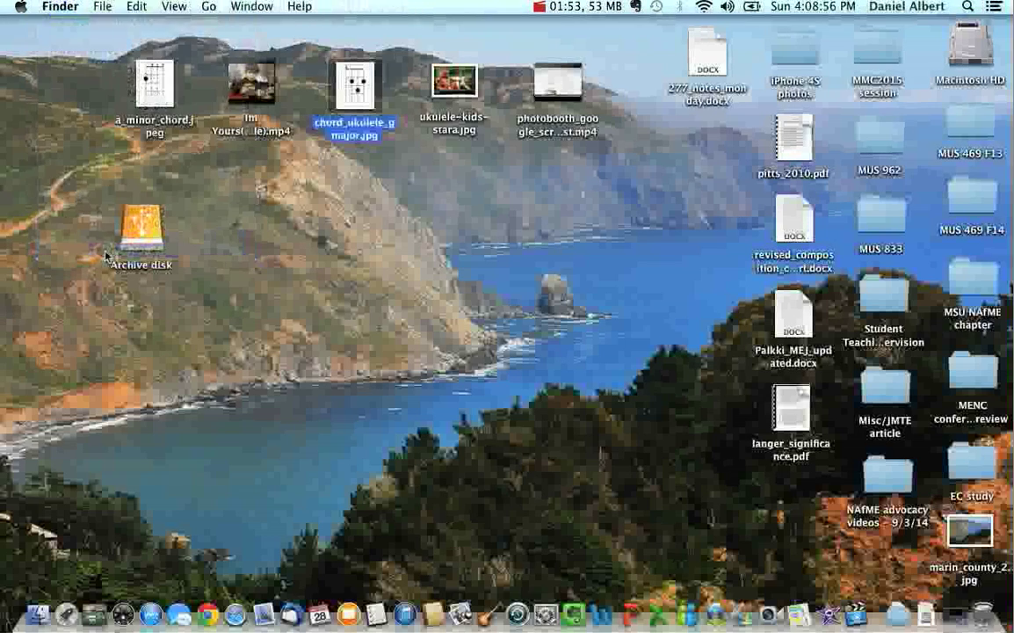
# Step: Switch to iMovie and start creating a new movie with No Theme
pyautogui.click(828, 615)
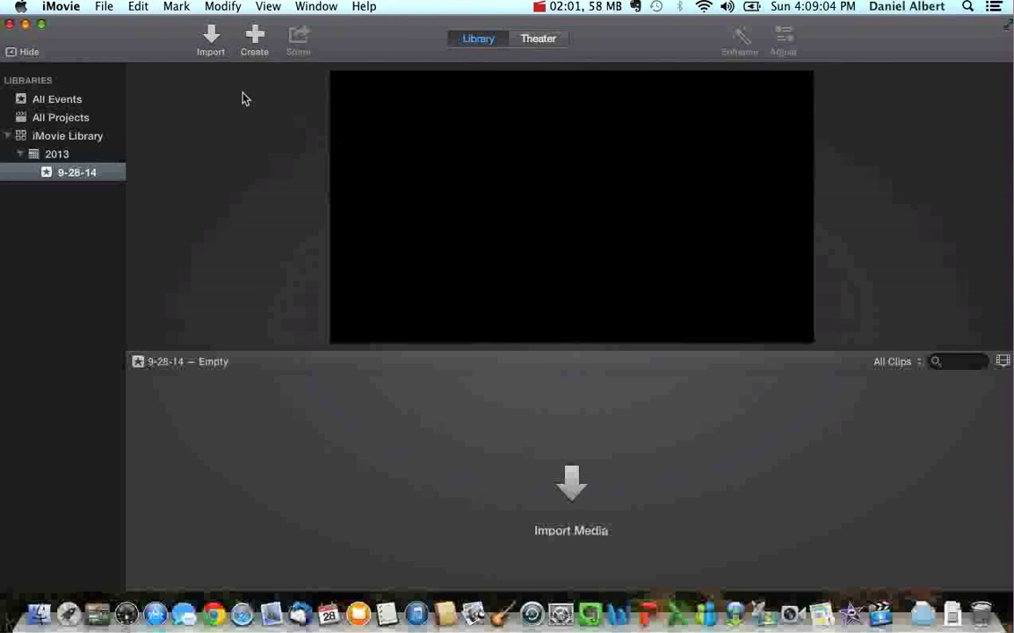
pyautogui.click(254, 40)
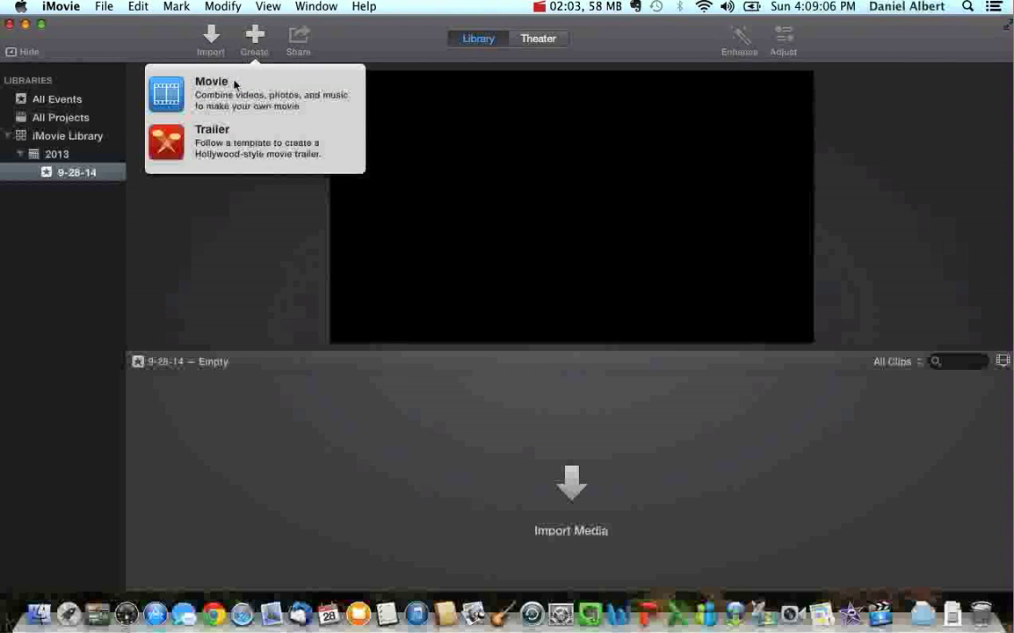
pyautogui.click(232, 103)
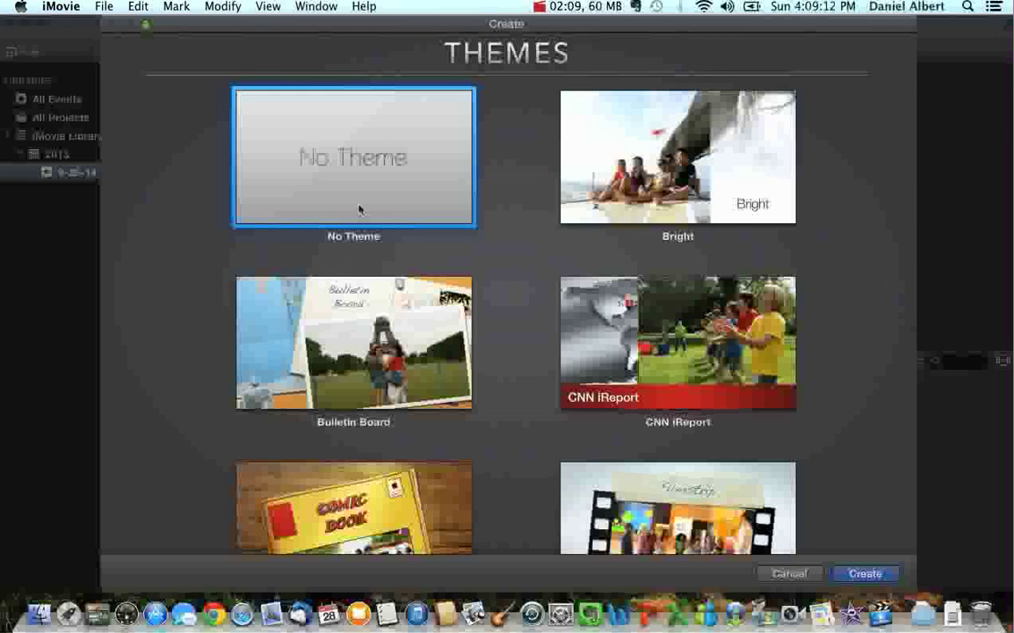
pyautogui.click(857, 573)
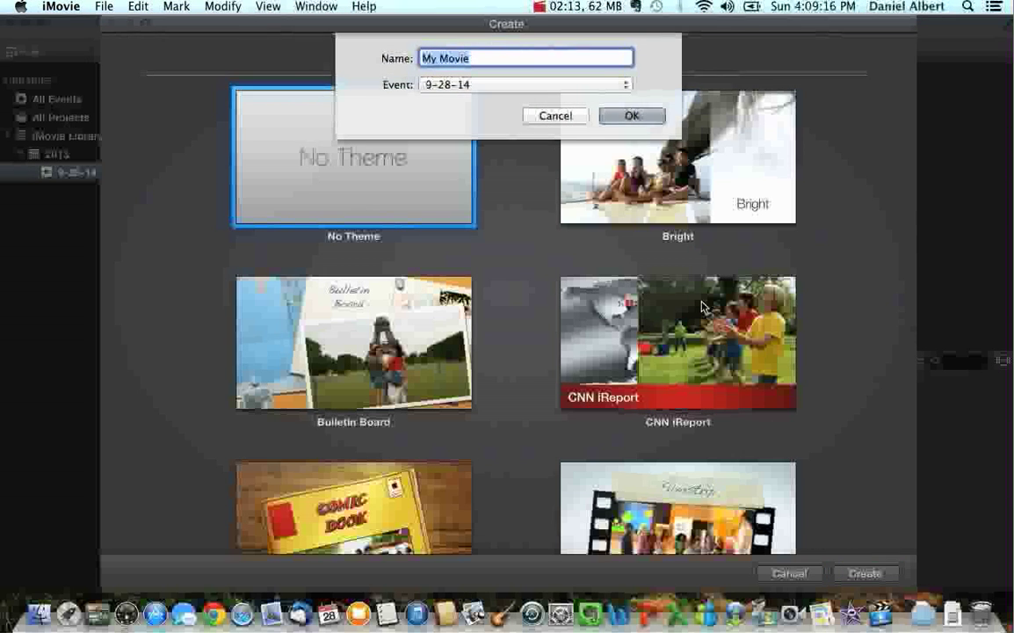
# Step: Name the new movie imovie_10_ukulele_tutorial and create it in the 9-28-14 event
pyautogui.write('imovie')
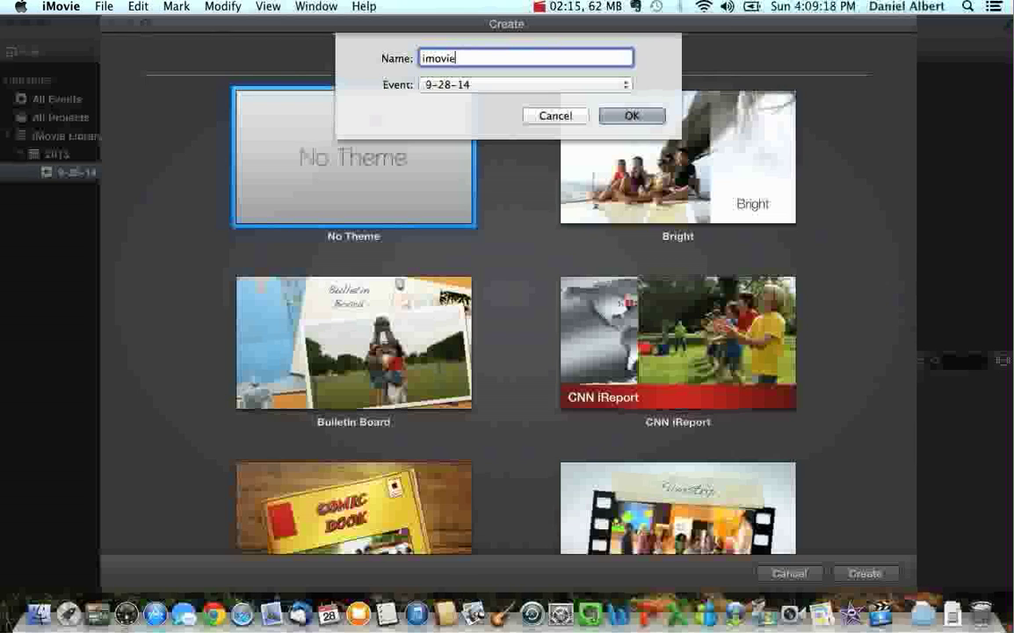
pyautogui.write('_10_ku')
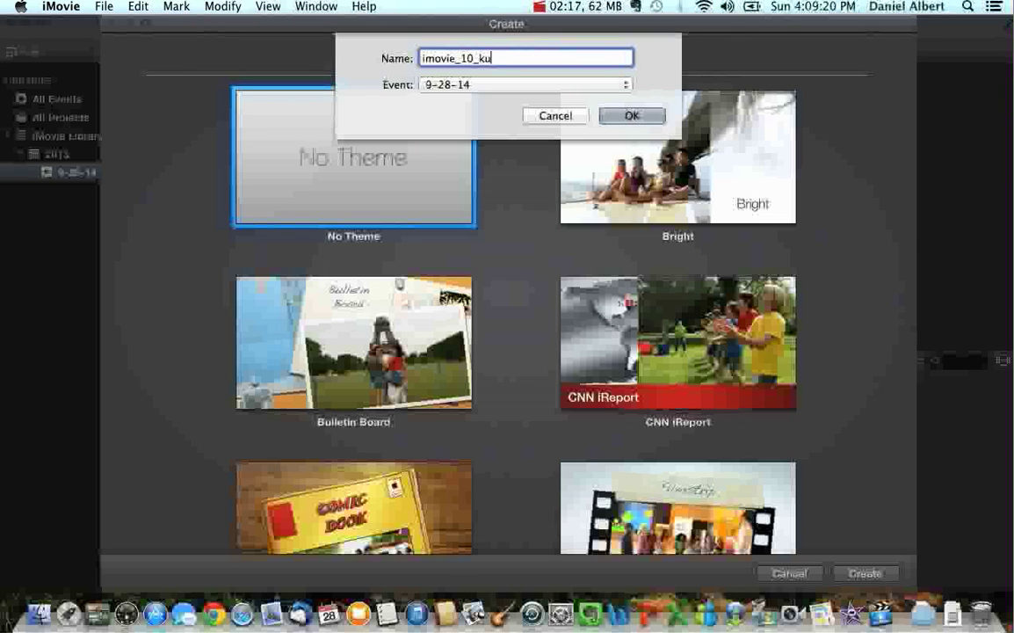
pyautogui.write('lu')
pyautogui.write('ukulele_toti')
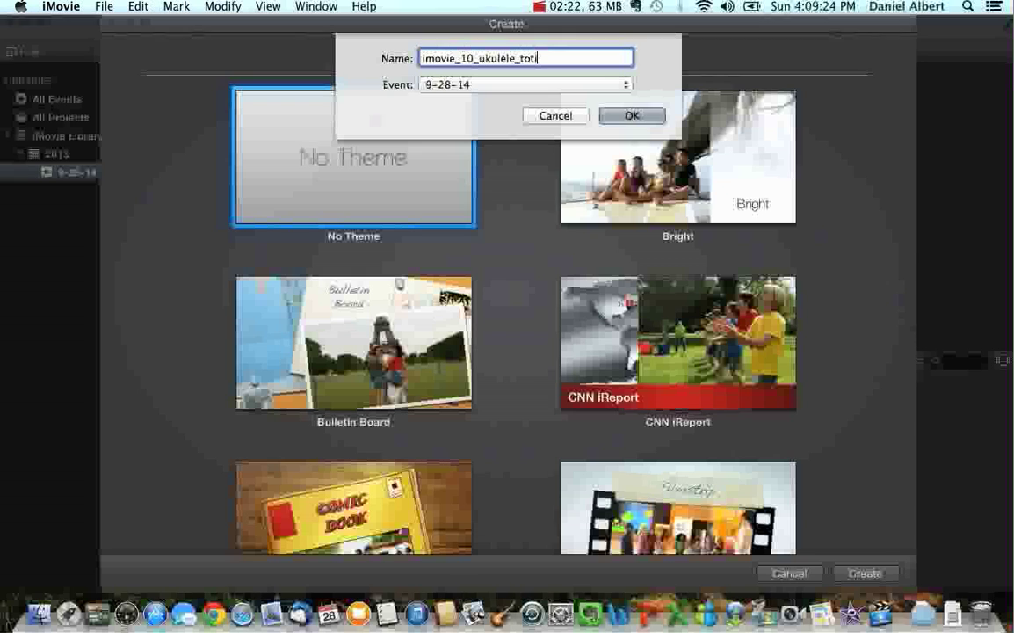
pyautogui.press('BackSpace')
pyautogui.write('utorial')
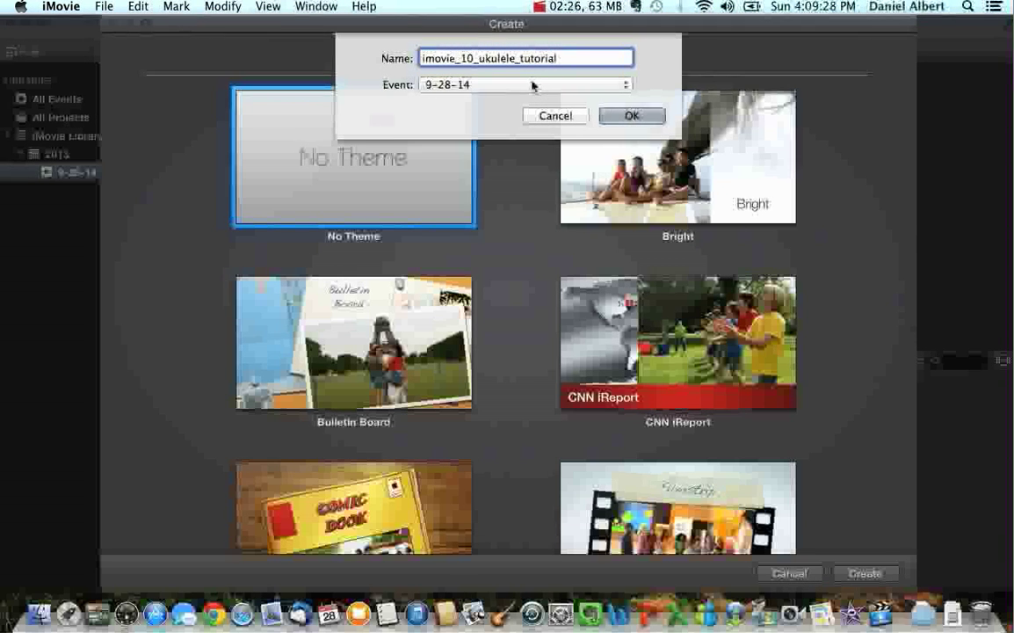
pyautogui.click(630, 115)
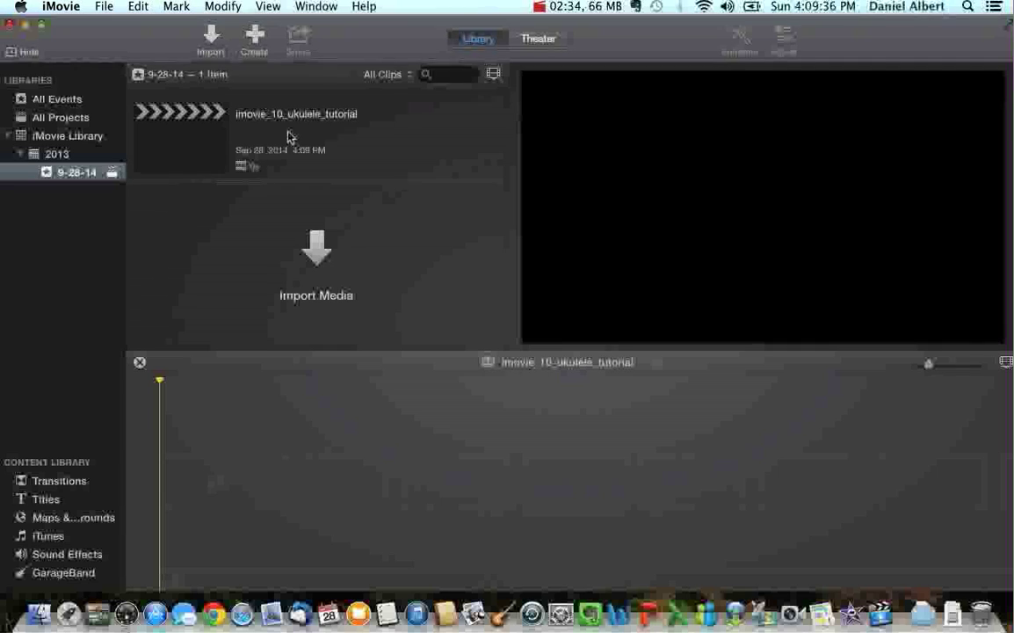
# Step: Import the video Im Yours(ukulele).mp4 from the Desktop into the 9-28-14 event and preview the clip
pyautogui.click(316, 251)
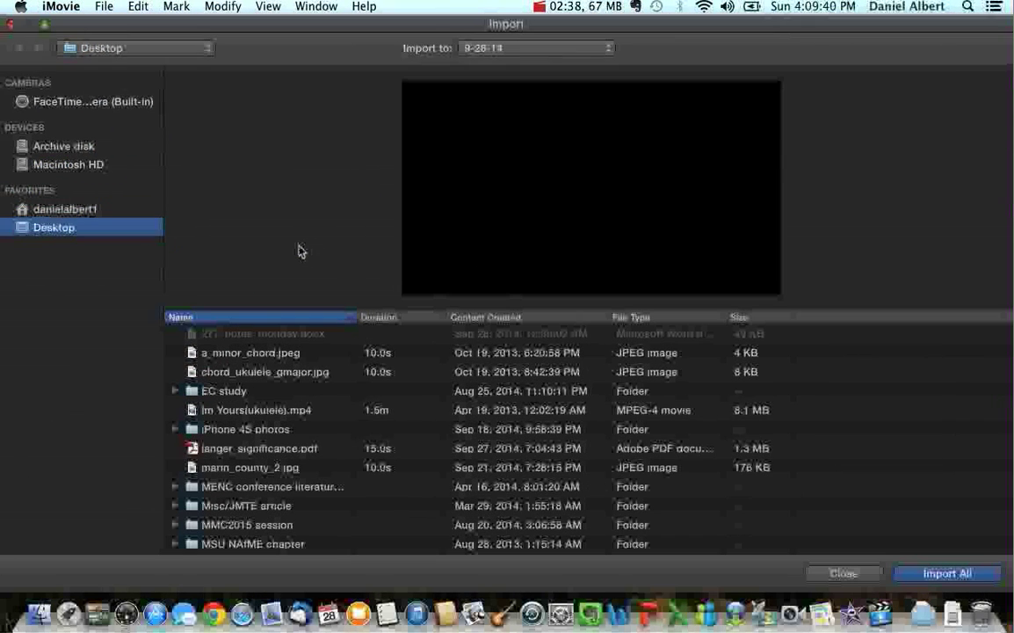
pyautogui.doubleClick(320, 414)
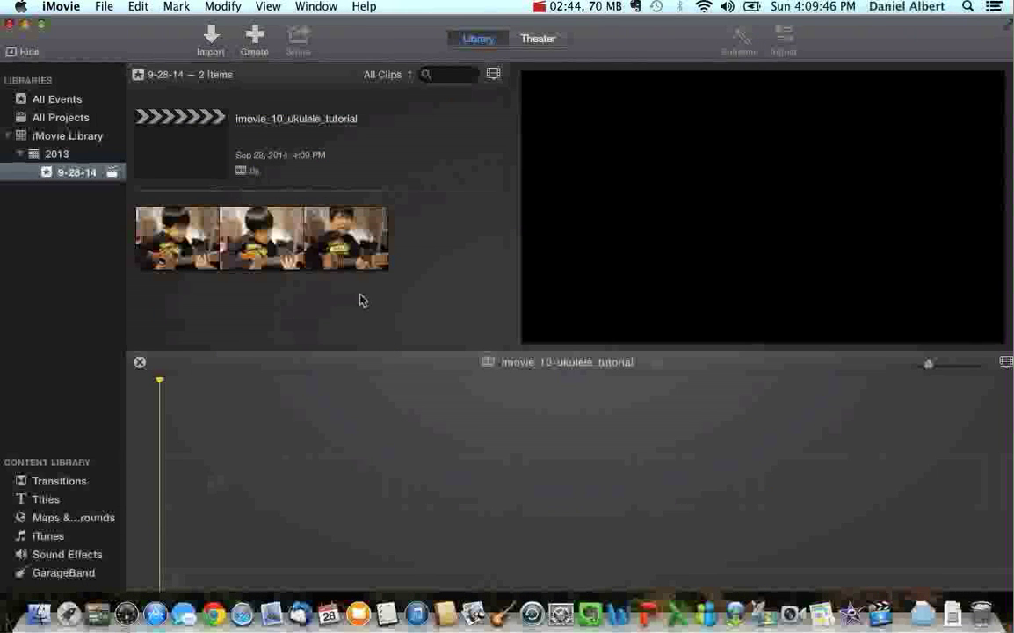
pyautogui.click(155, 244)
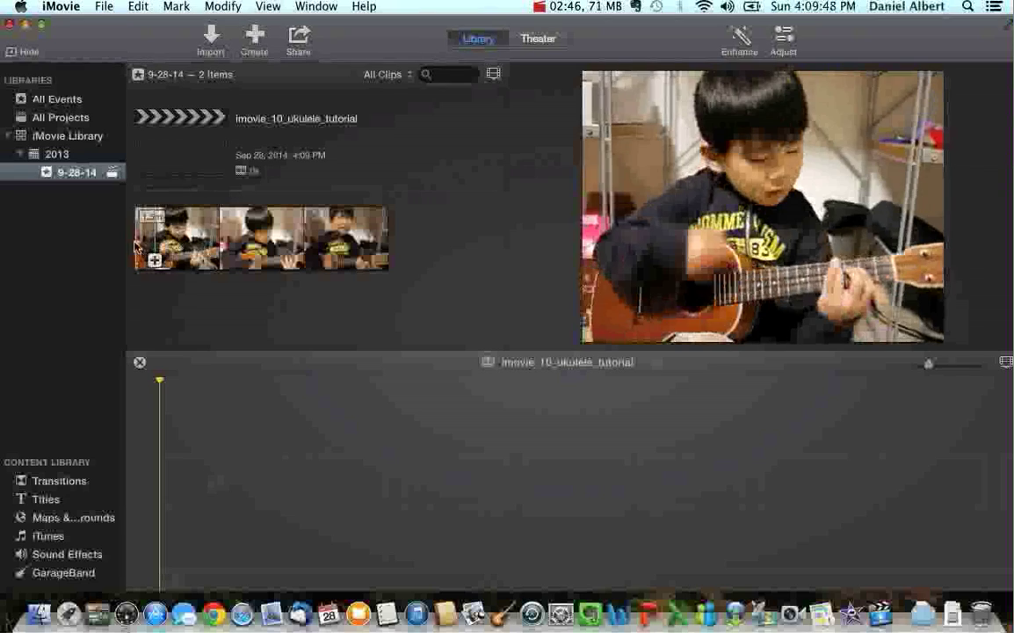
pyautogui.click(133, 247)
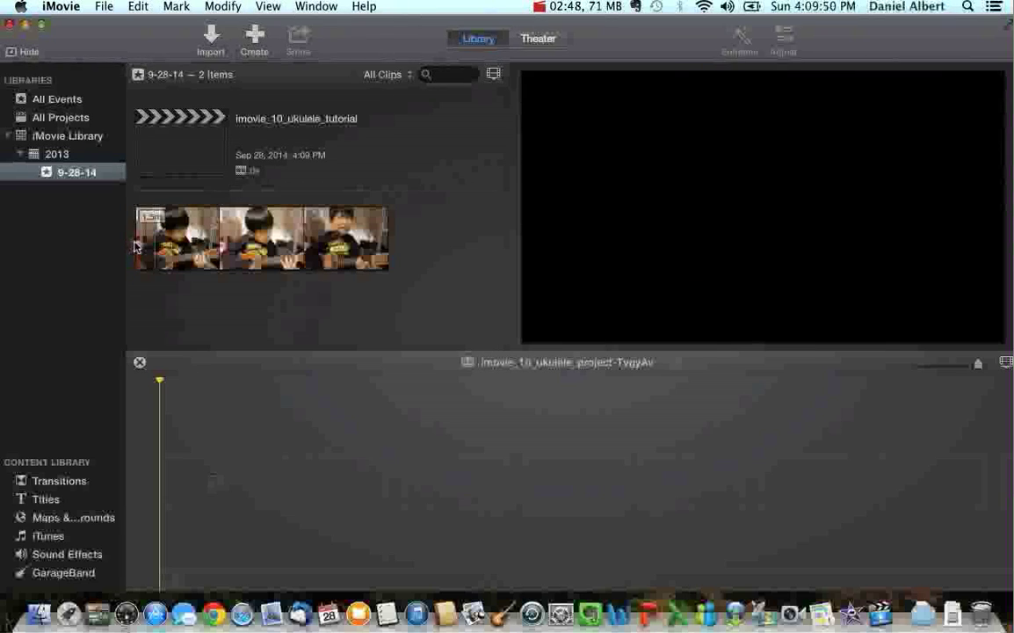
pyautogui.click(137, 248)
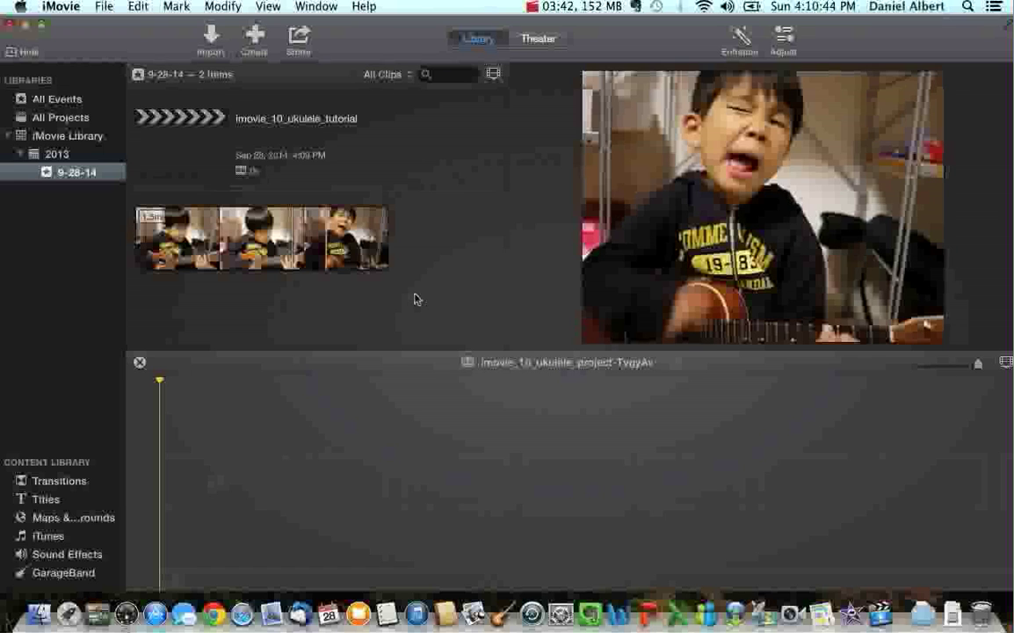
# Step: Import the chord images a_minor_chord.jpeg and chord_ukulele_gmajor.jpg from the Desktop into the 9-28-14 event
pyautogui.click(209, 37)
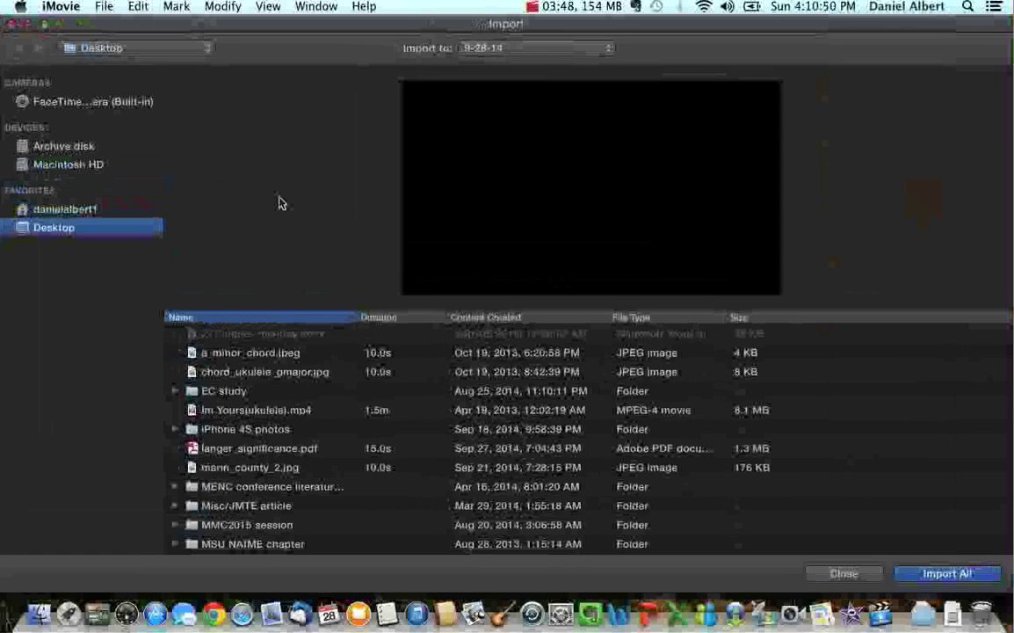
pyautogui.doubleClick(300, 353)
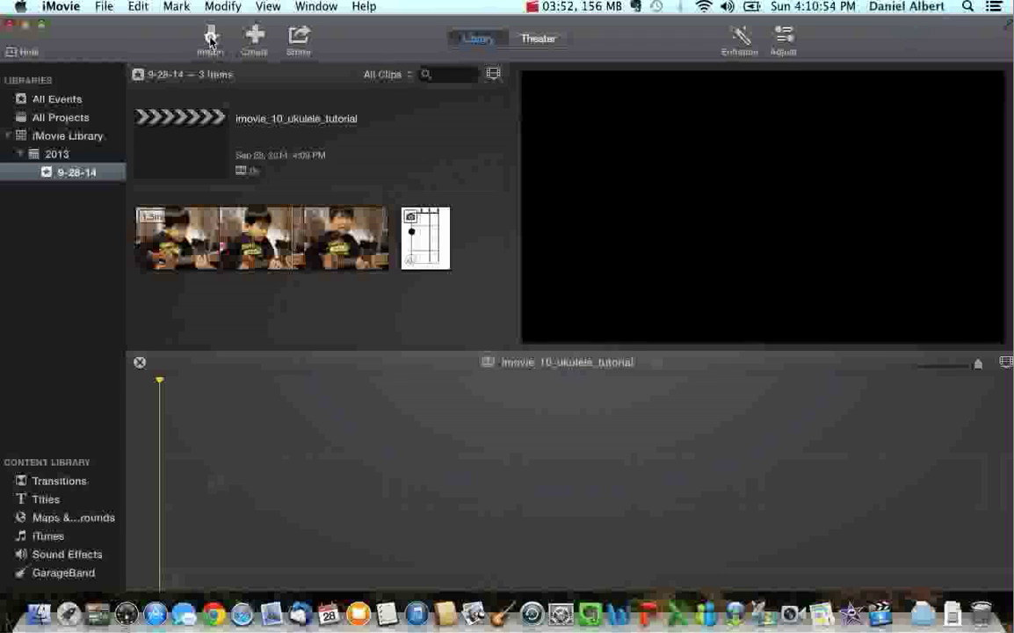
pyautogui.click(210, 39)
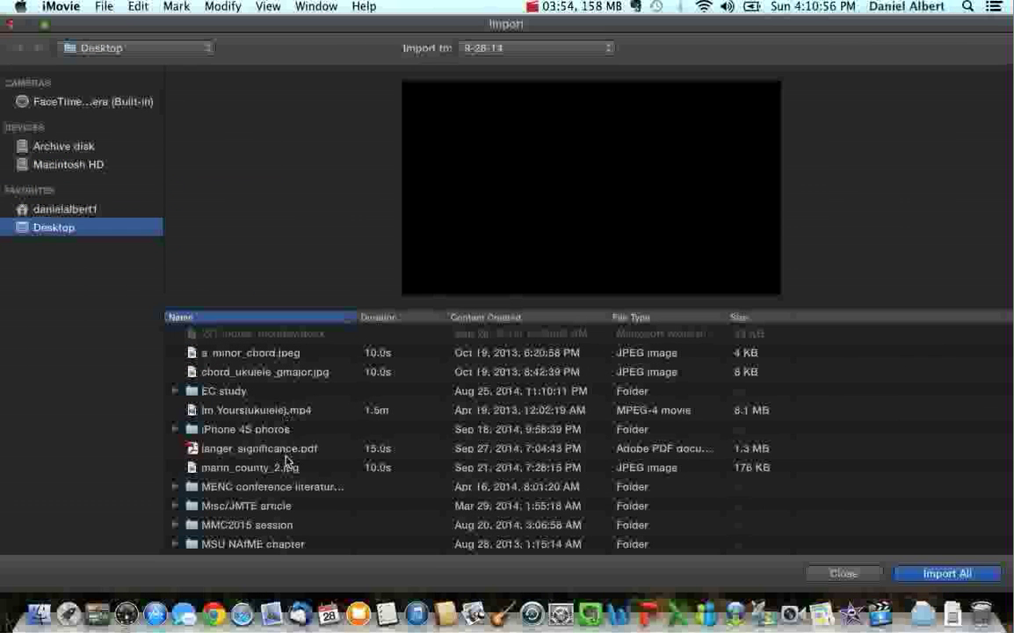
pyautogui.scroll(-1, 288, 444)
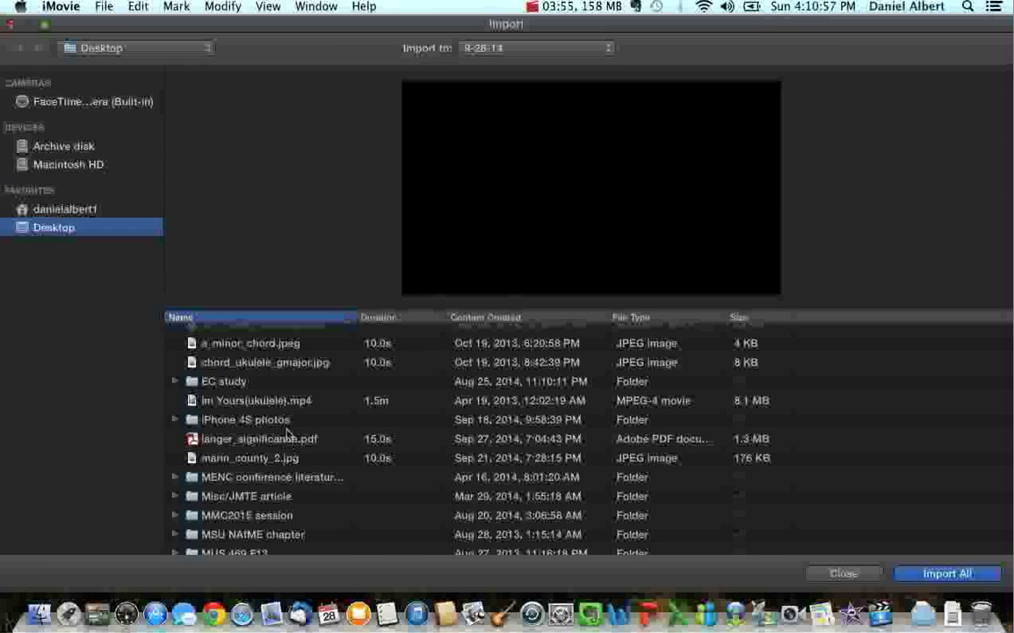
pyautogui.doubleClick(283, 363)
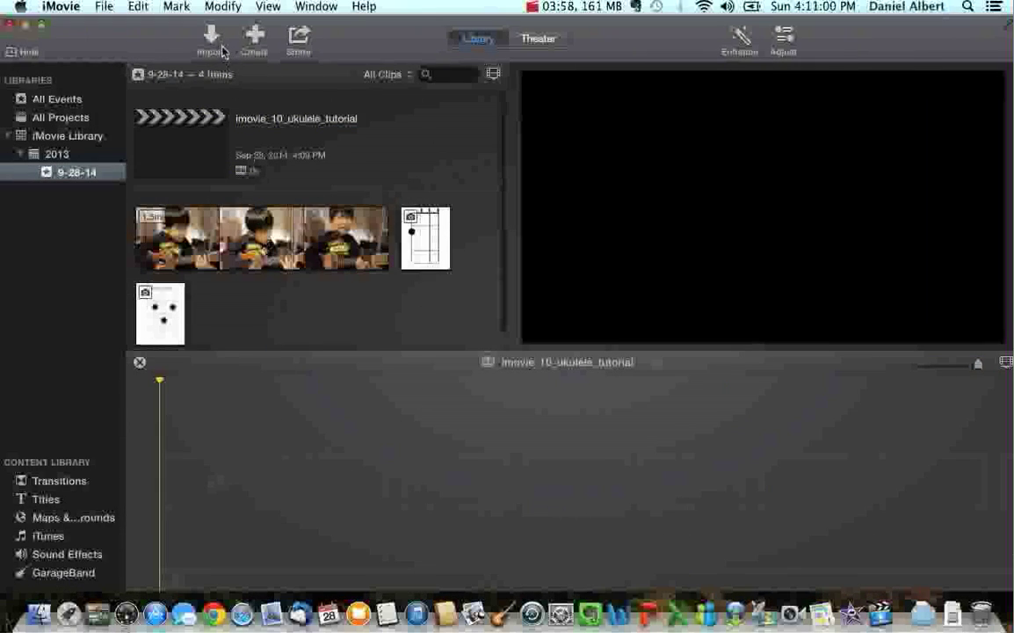
# Step: Import the picture ukulele-kids-stara.jpg from the Desktop into the 9-28-14 event
pyautogui.click(211, 41)
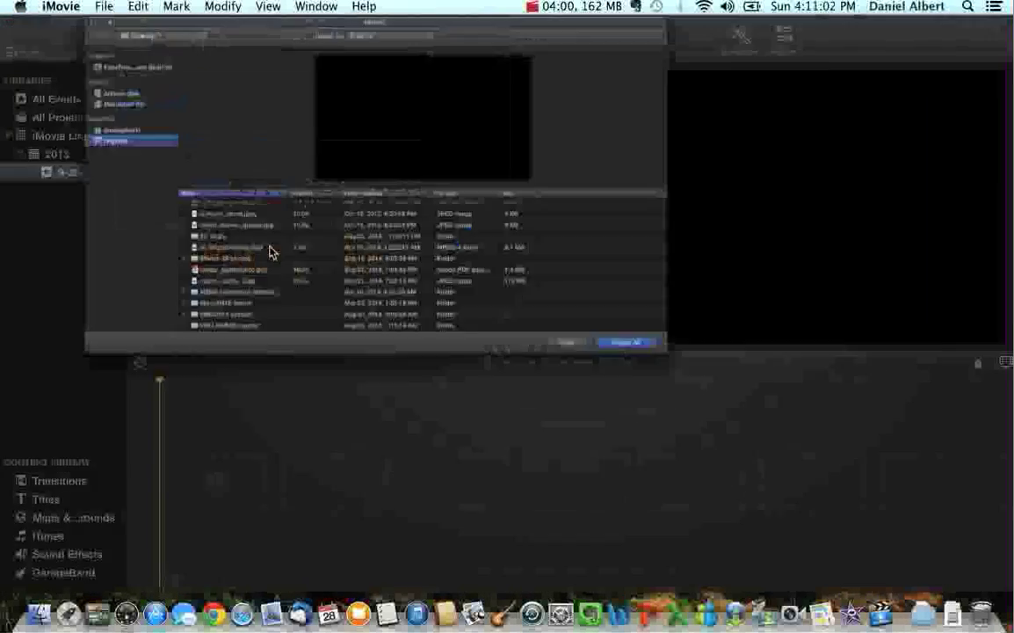
pyautogui.scroll(-5, 334, 471)
pyautogui.scroll(-2, 332, 479)
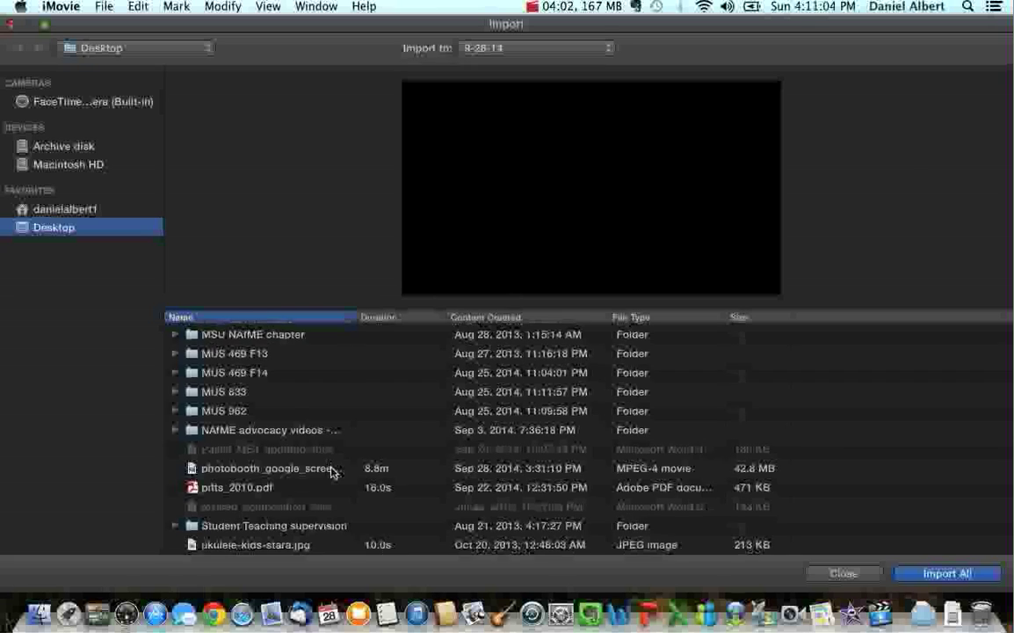
pyautogui.doubleClick(320, 548)
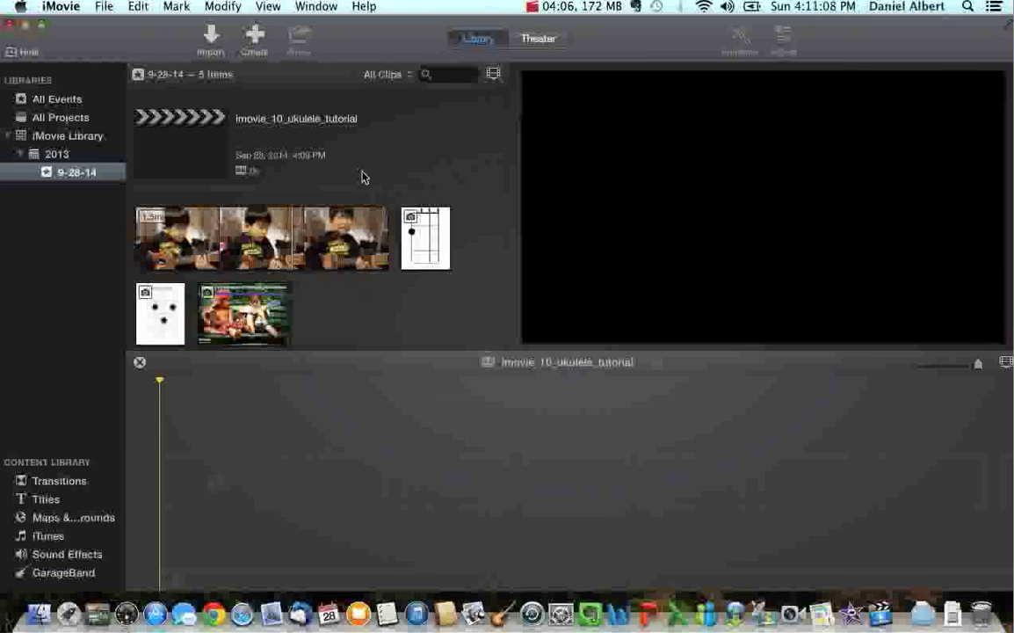
pyautogui.click(222, 55)
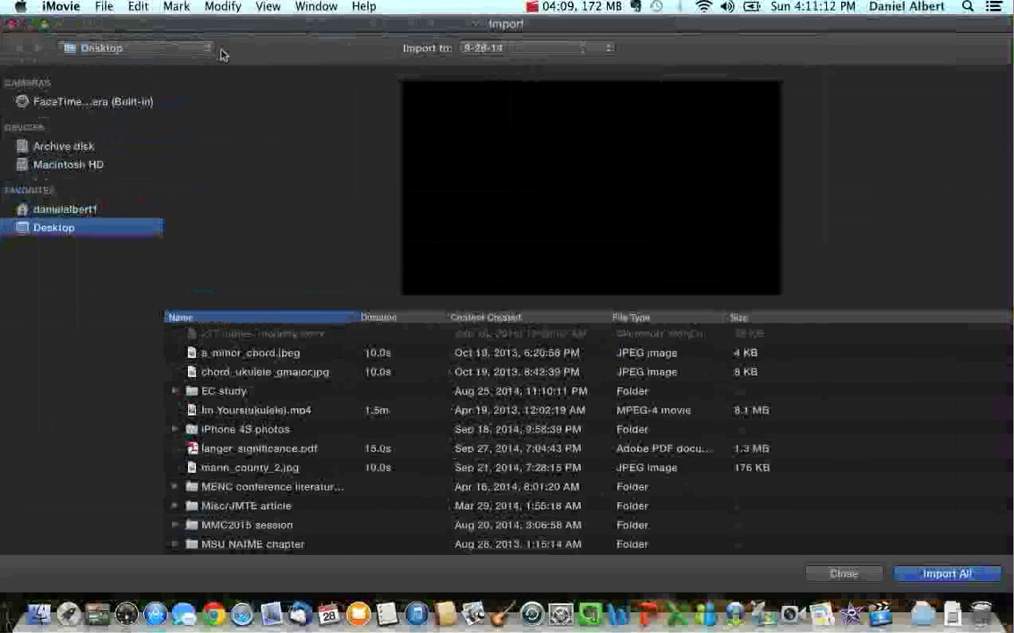
pyautogui.click(11, 26)
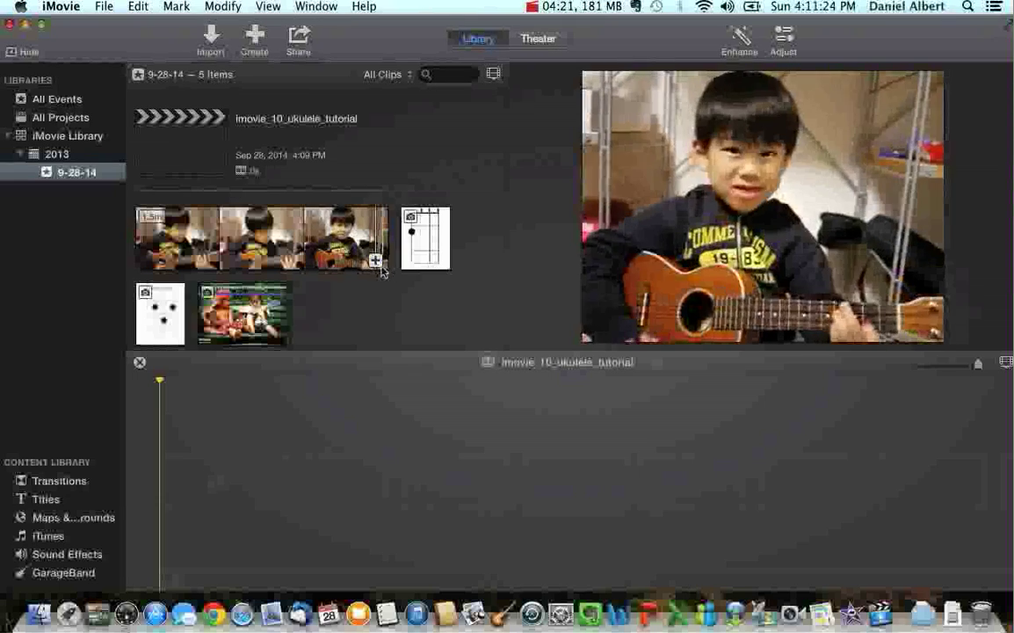
# Step: Try out a short excerpt of the ukulele video in the timeline with its end extended, and delete it again
pyautogui.click(376, 263)
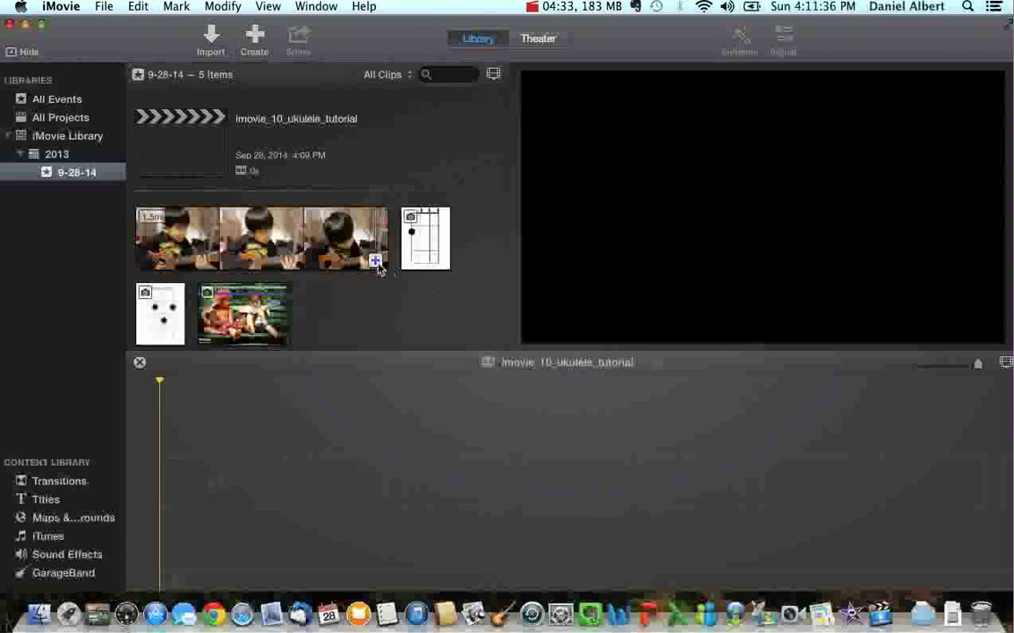
pyautogui.moveTo(376, 267); pyautogui.dragTo(317, 466)
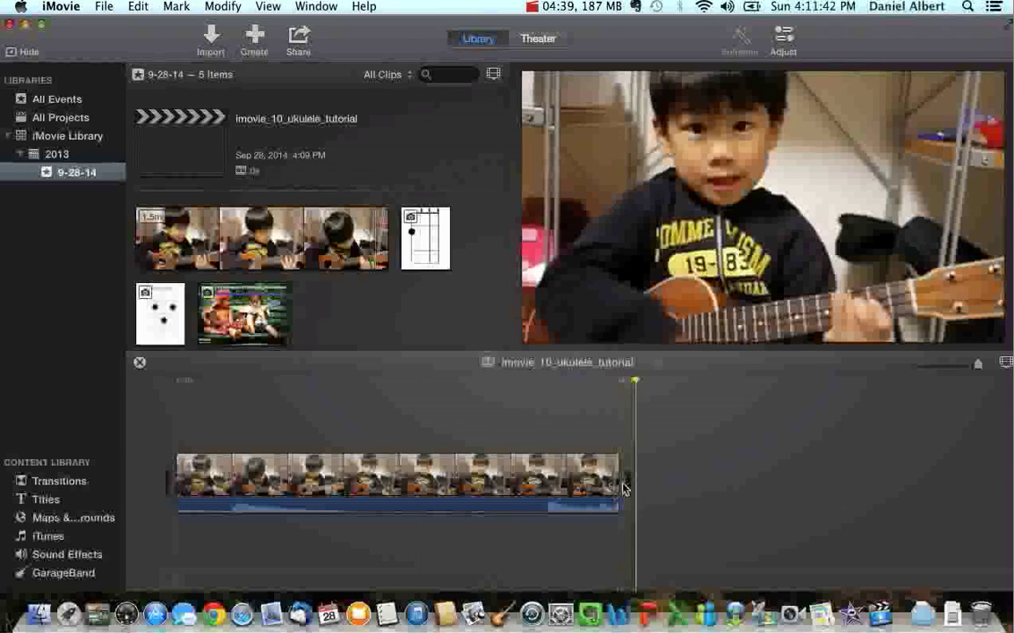
pyautogui.moveTo(615, 484); pyautogui.dragTo(833, 468)
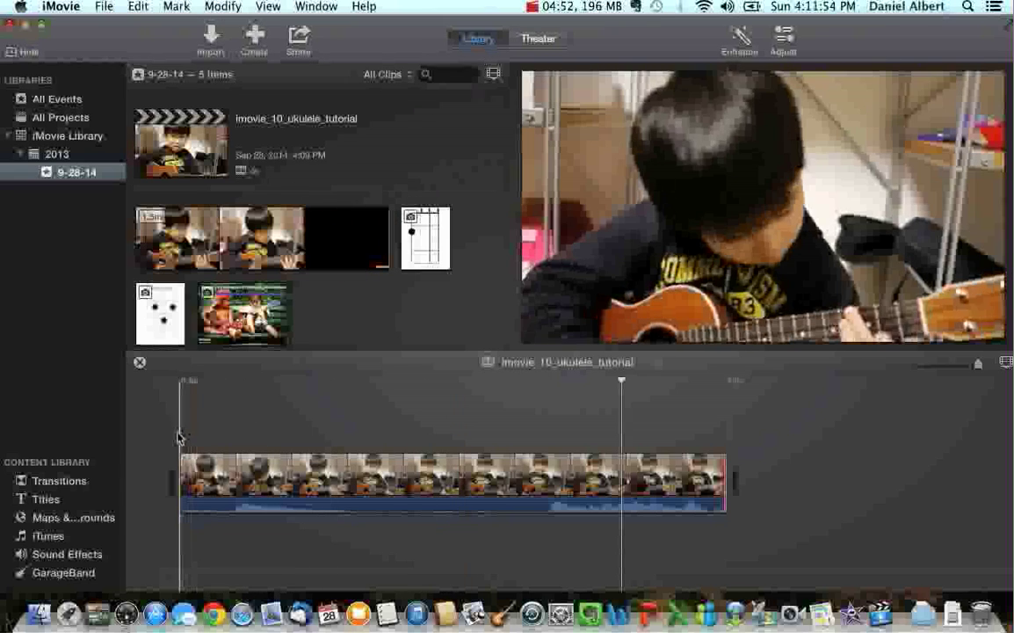
pyautogui.press('space')
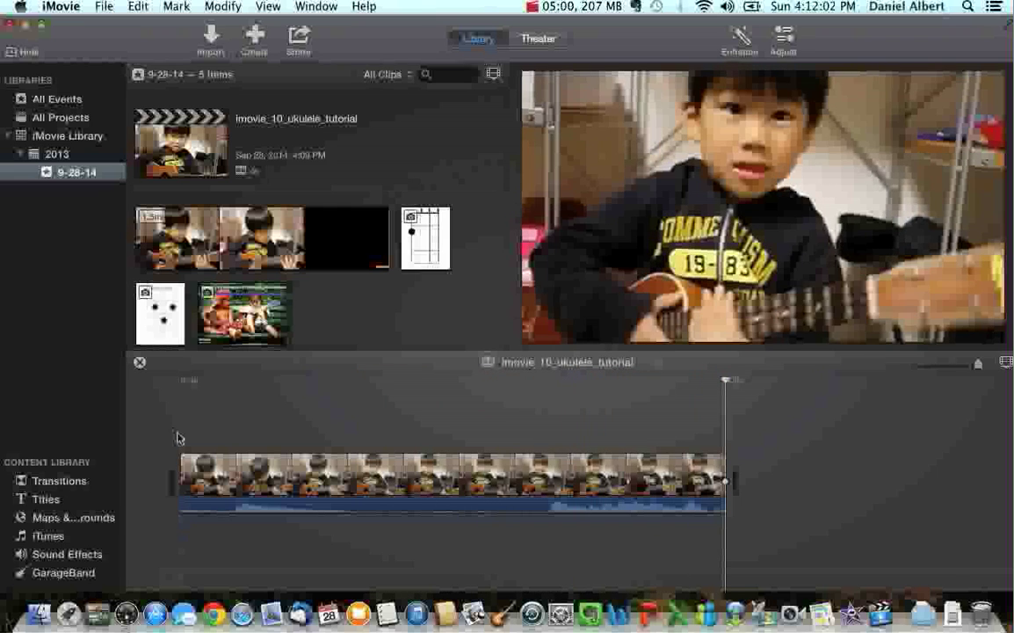
pyautogui.click(199, 462)
pyautogui.press('Delete')
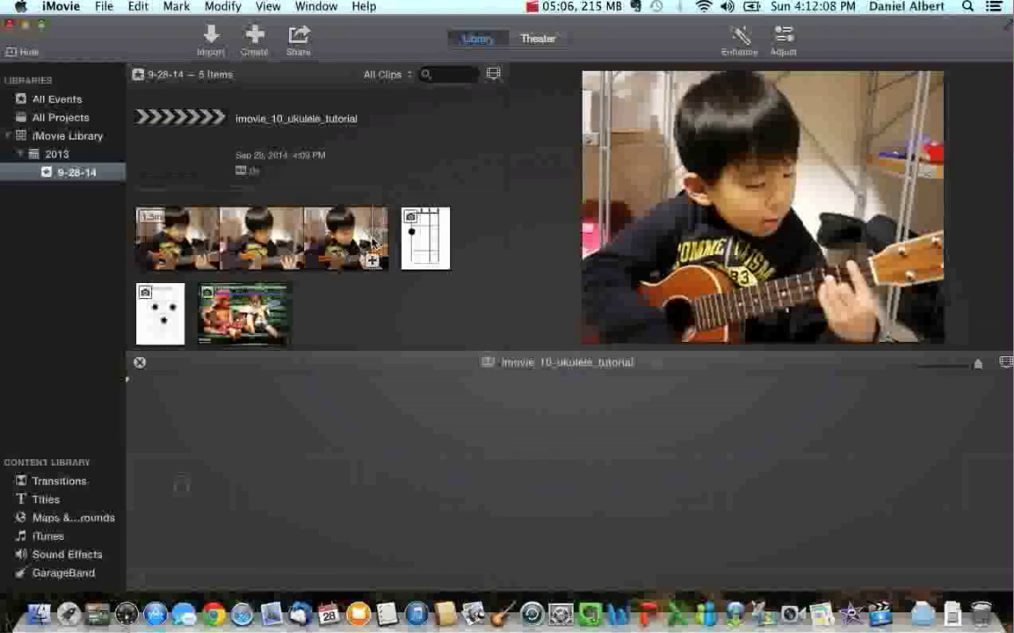
# Step: Select the full length of the ukulele video in the event and add it to the movie timeline
pyautogui.press('super+a')
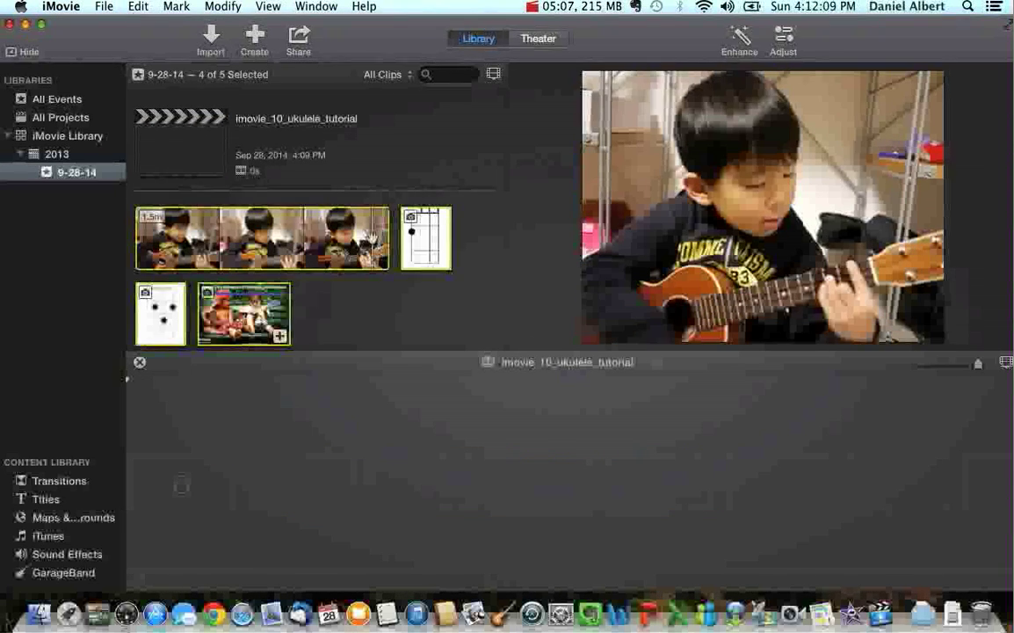
pyautogui.click(370, 293)
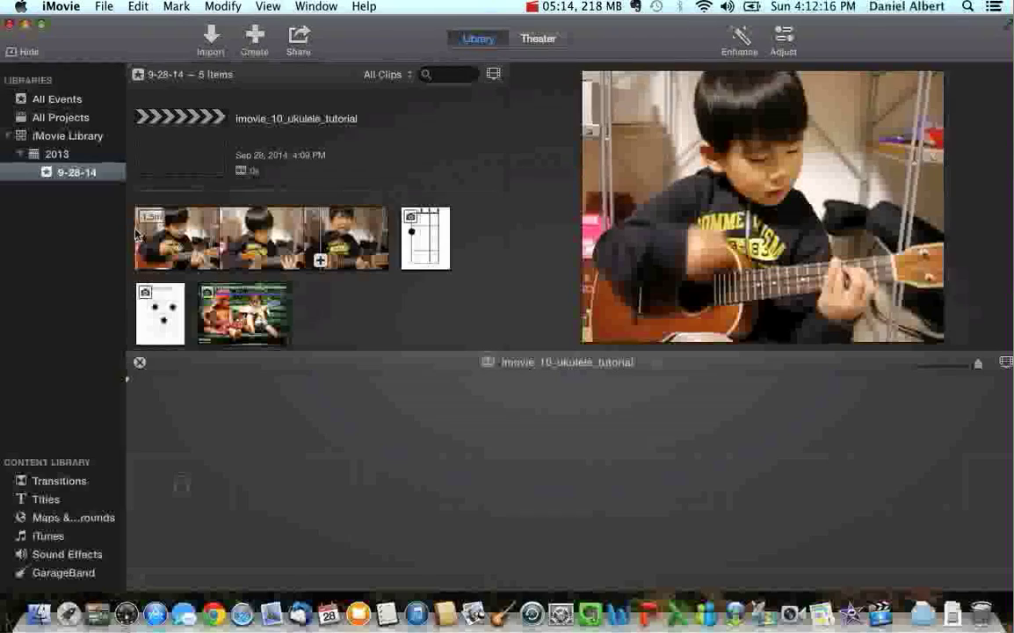
pyautogui.moveTo(135, 232); pyautogui.dragTo(339, 226)
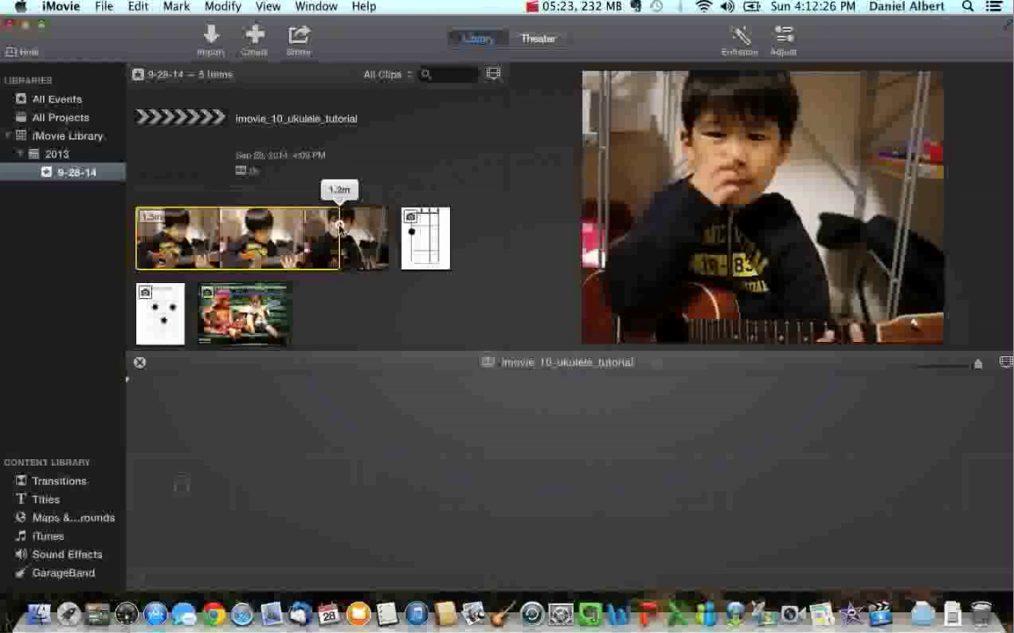
pyautogui.moveTo(341, 227); pyautogui.dragTo(388, 226)
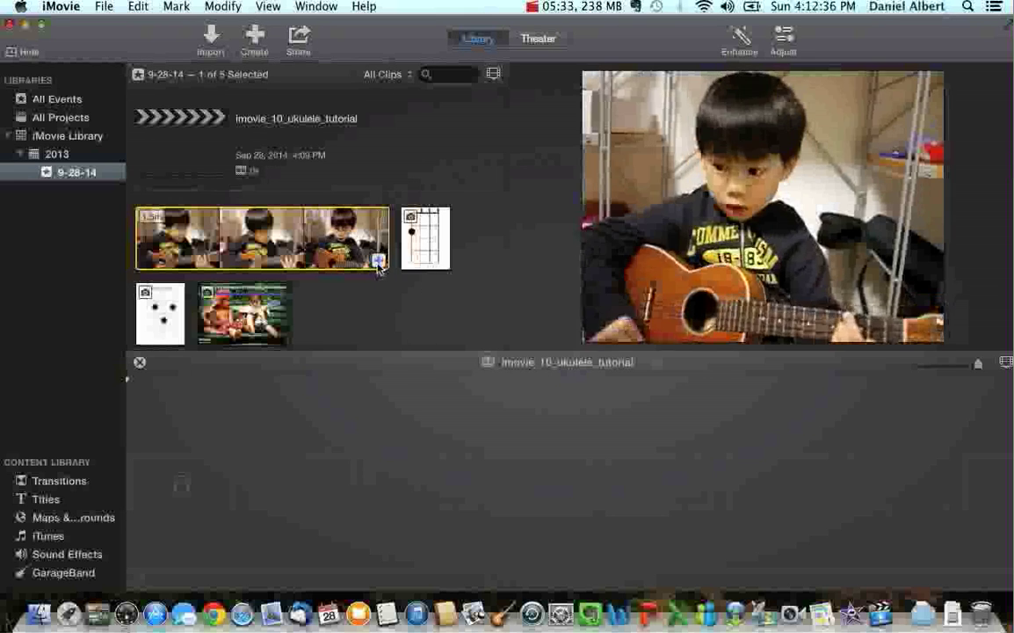
pyautogui.moveTo(379, 262); pyautogui.dragTo(229, 456)
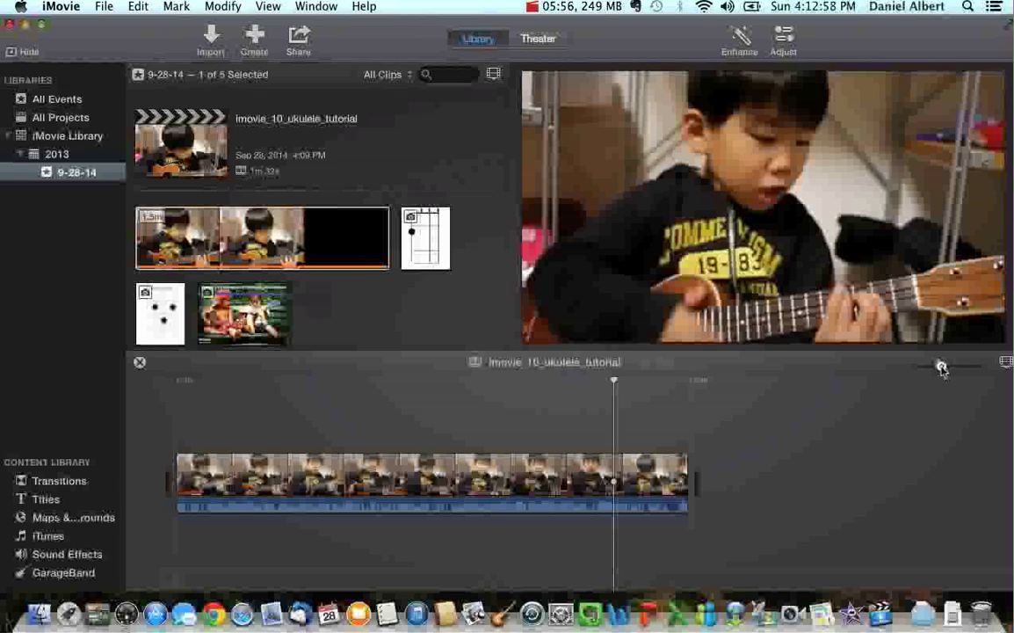
# Step: Enlarge the timeline's clip display and preview the movie from its beginning
pyautogui.moveTo(939, 368); pyautogui.dragTo(970, 369)
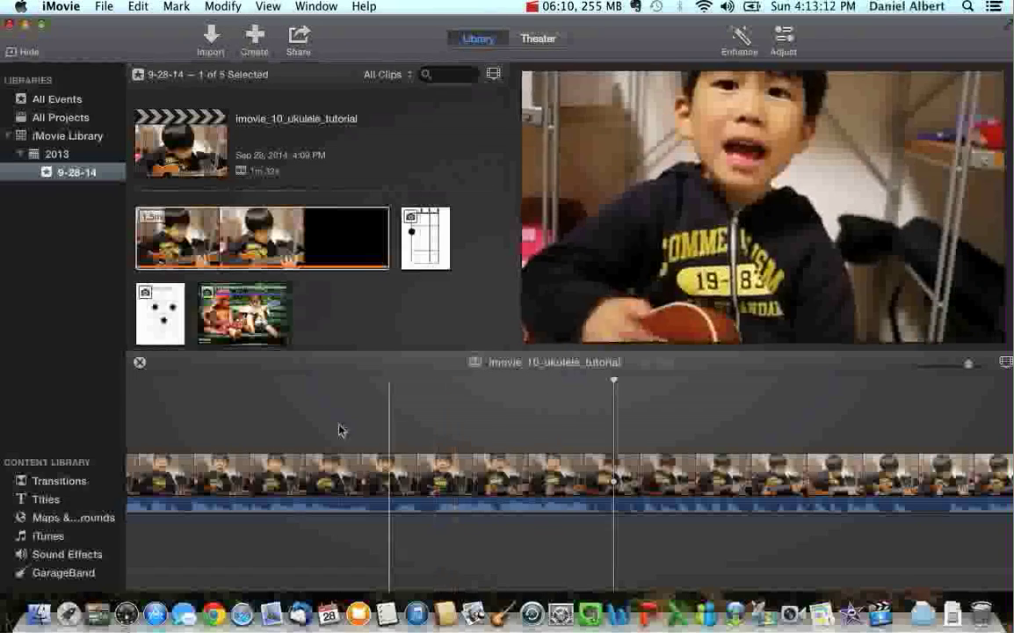
pyautogui.hscroll(-10, 551, 494)
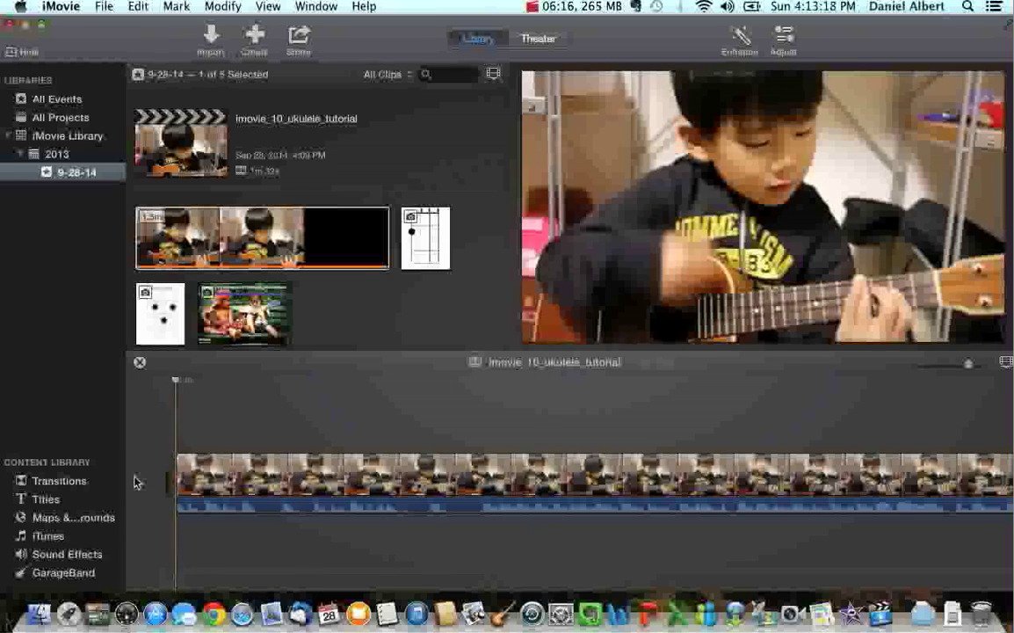
pyautogui.press('space')
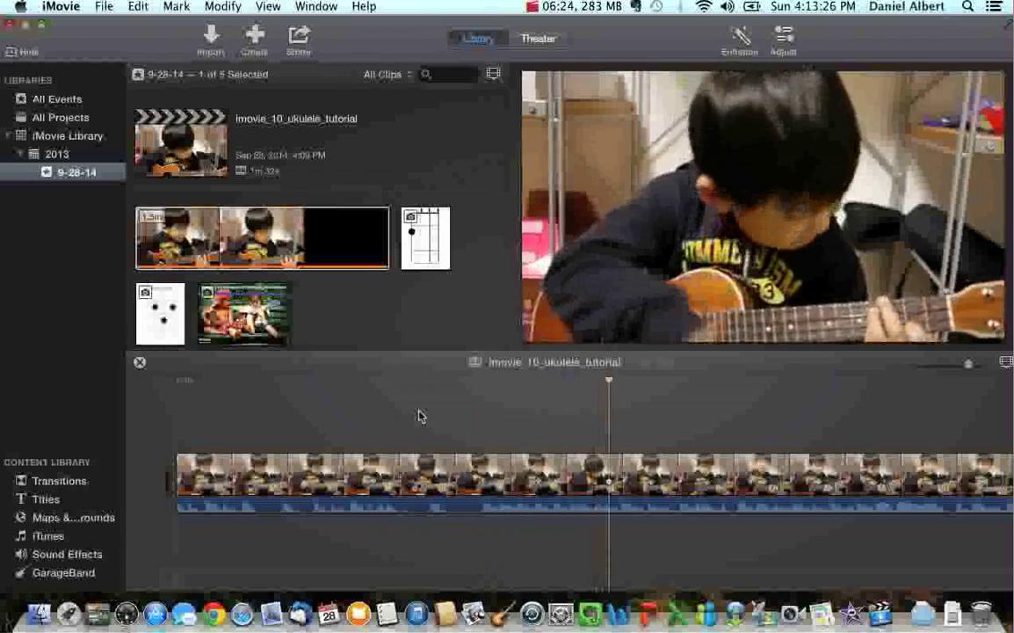
# Step: Add the Gradient - White title over the beginning of the ukulele video
pyautogui.click(180, 383)
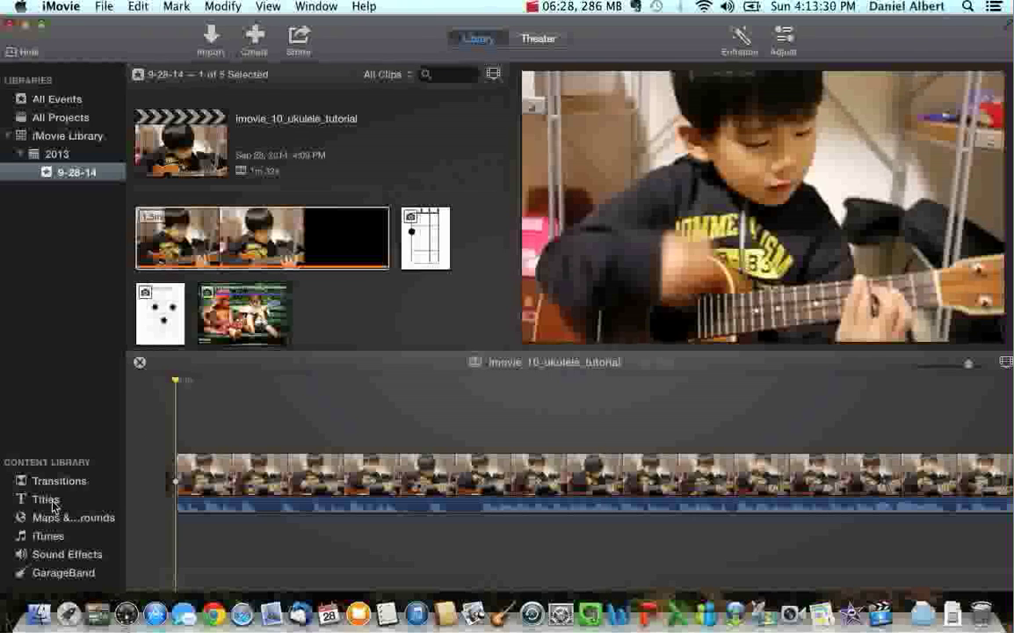
pyautogui.click(48, 500)
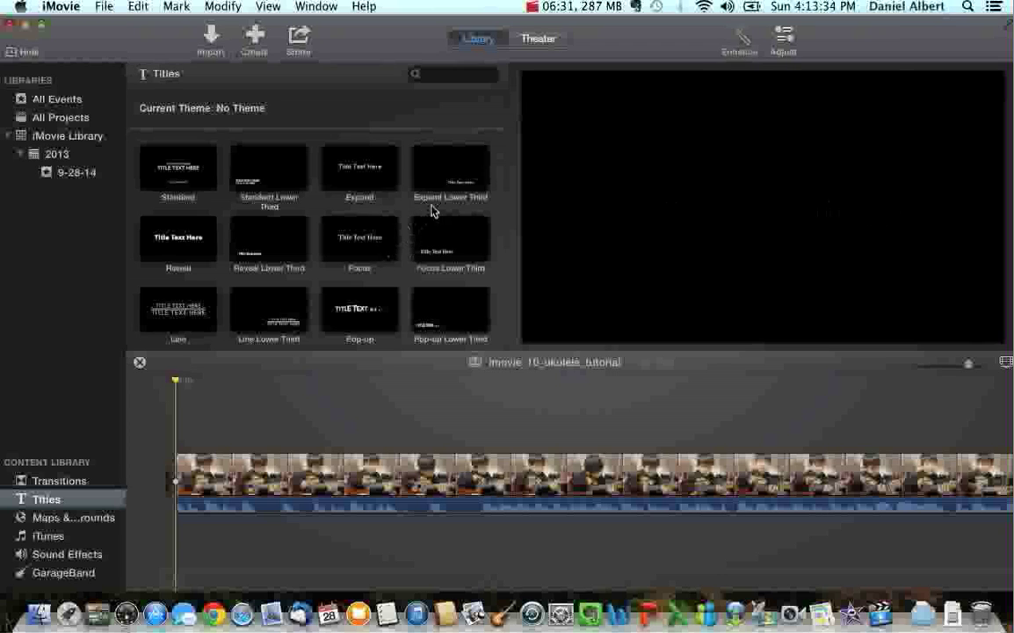
pyautogui.scroll(-8, 432, 210)
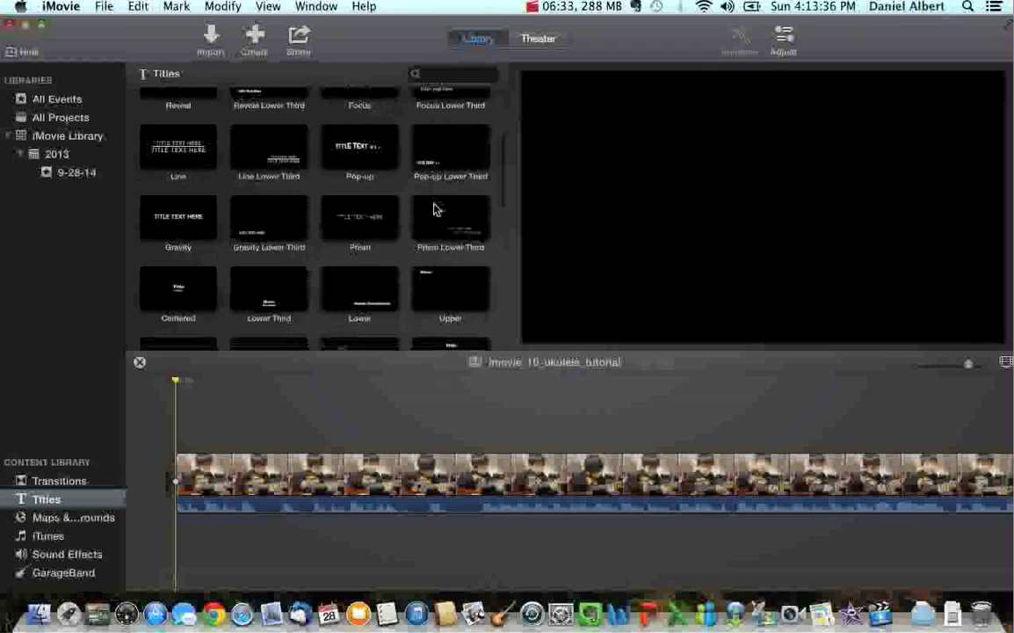
pyautogui.scroll(-3, 433, 209)
pyautogui.scroll(-4, 275, 205)
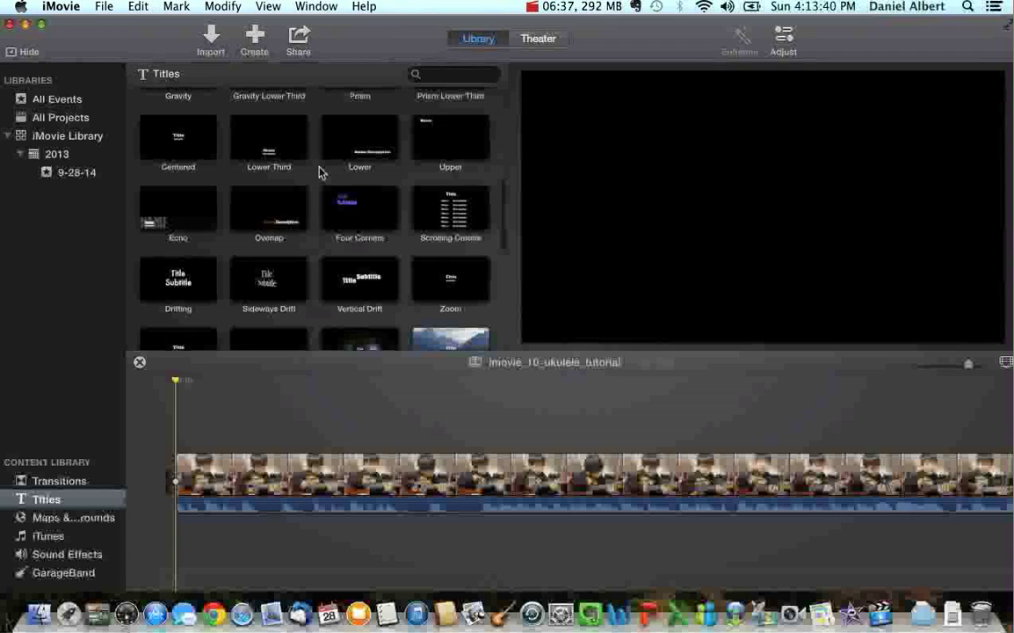
pyautogui.scroll(-2, 321, 172)
pyautogui.scroll(-6, 321, 172)
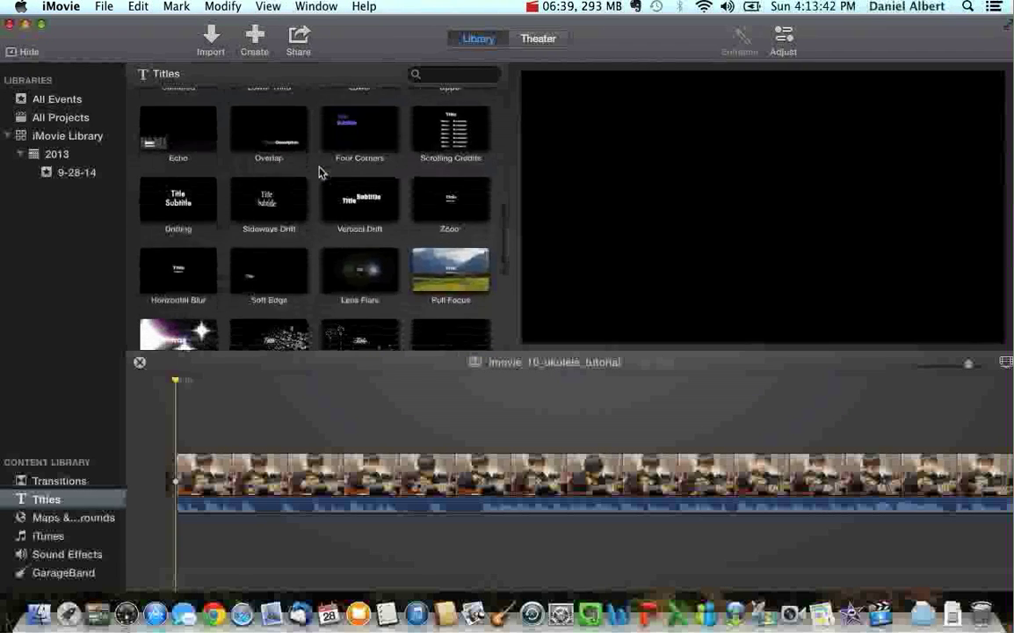
pyautogui.scroll(-2, 321, 172)
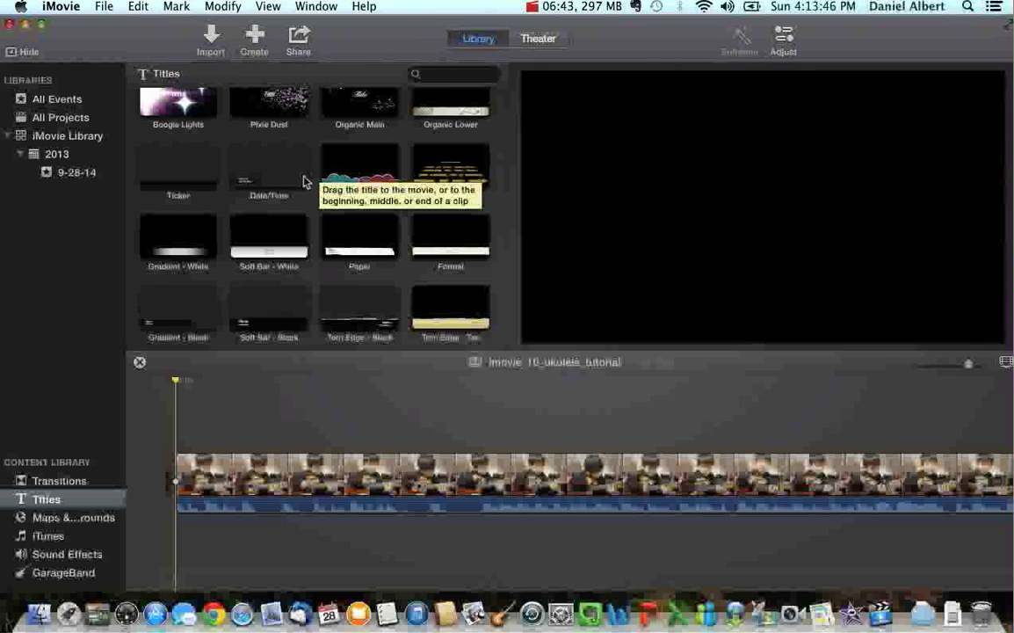
pyautogui.doubleClick(194, 252)
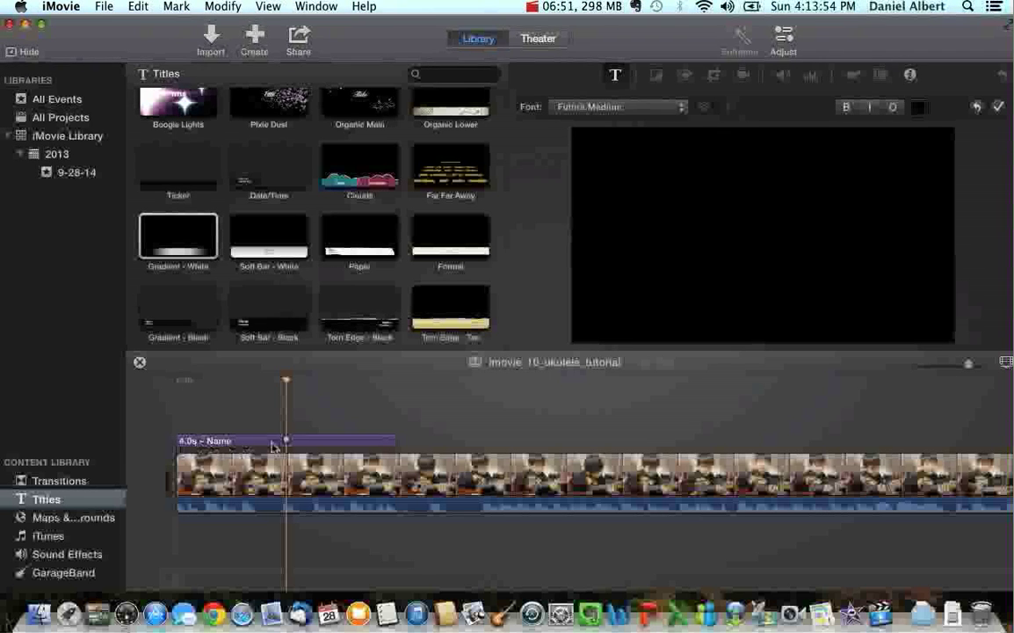
# Step: Set the opening title's name line to "Ukulele prodigy!" and its description line to "Incredible!!"
pyautogui.click(178, 422)
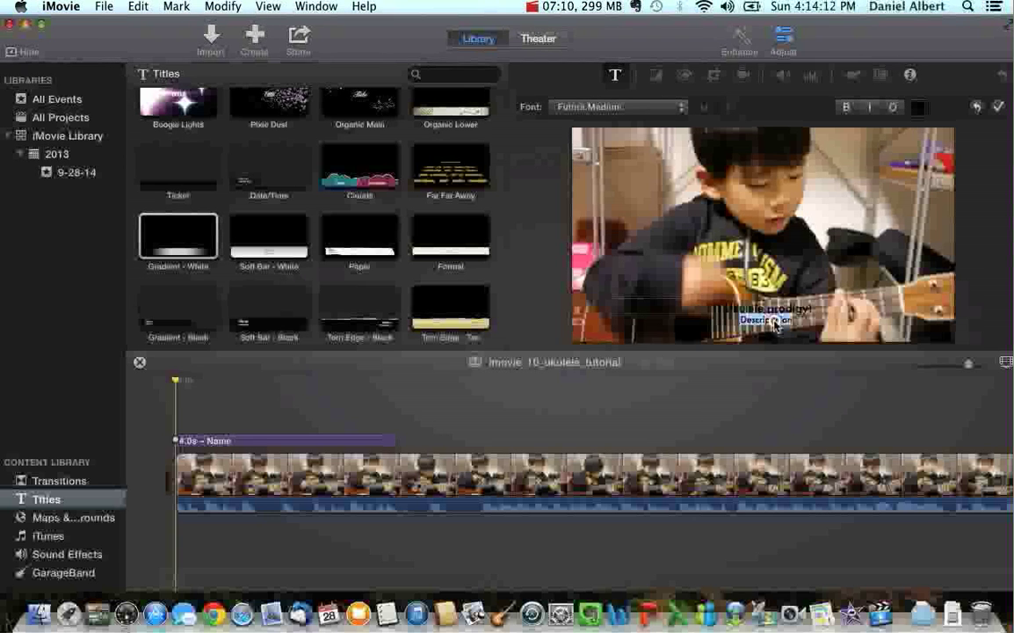
pyautogui.press('BackSpace')
pyautogui.write('Incredible')
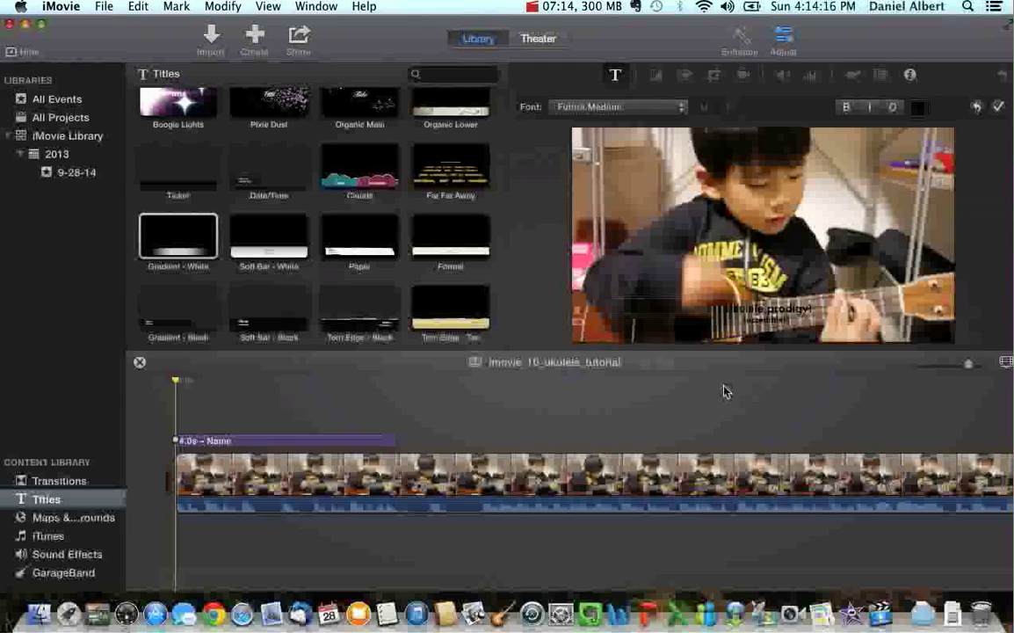
pyautogui.write('!!')
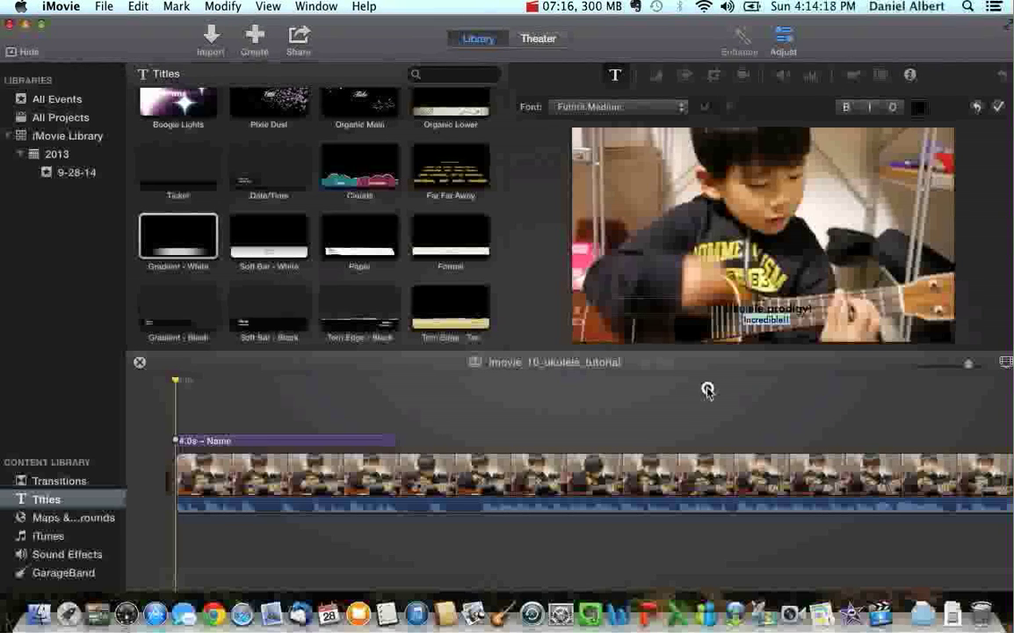
pyautogui.click(543, 418)
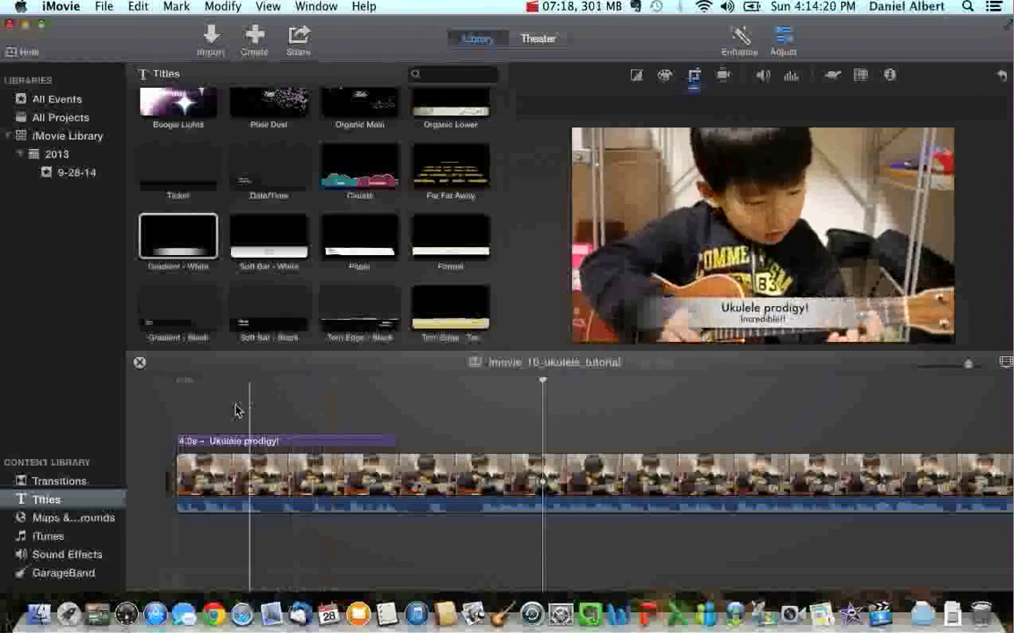
# Step: Play the movie from the start to preview the opening title
pyautogui.click(180, 409)
pyautogui.press('space')
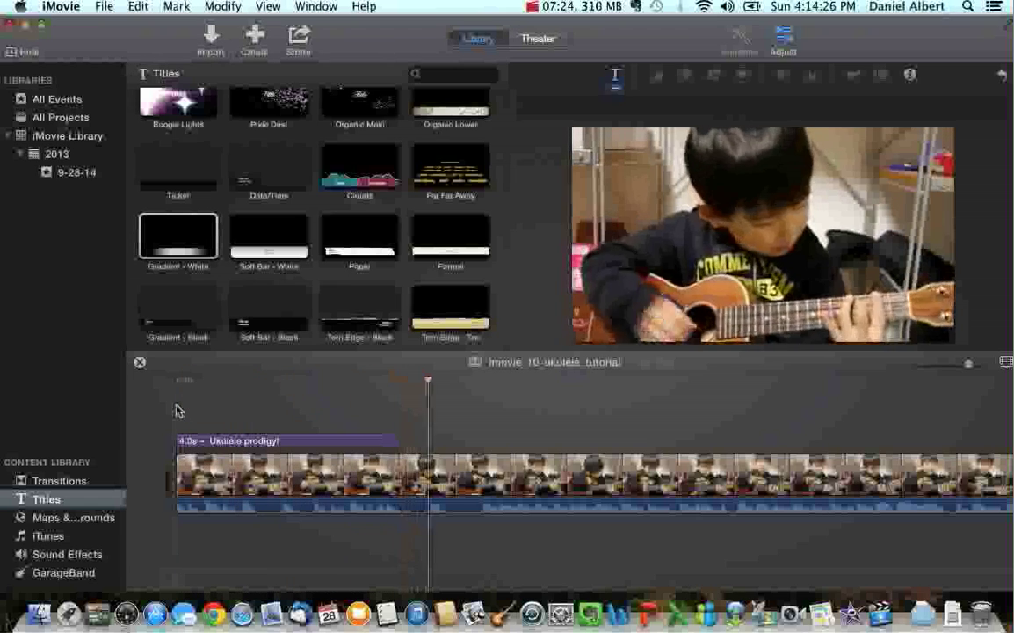
pyautogui.press('space')
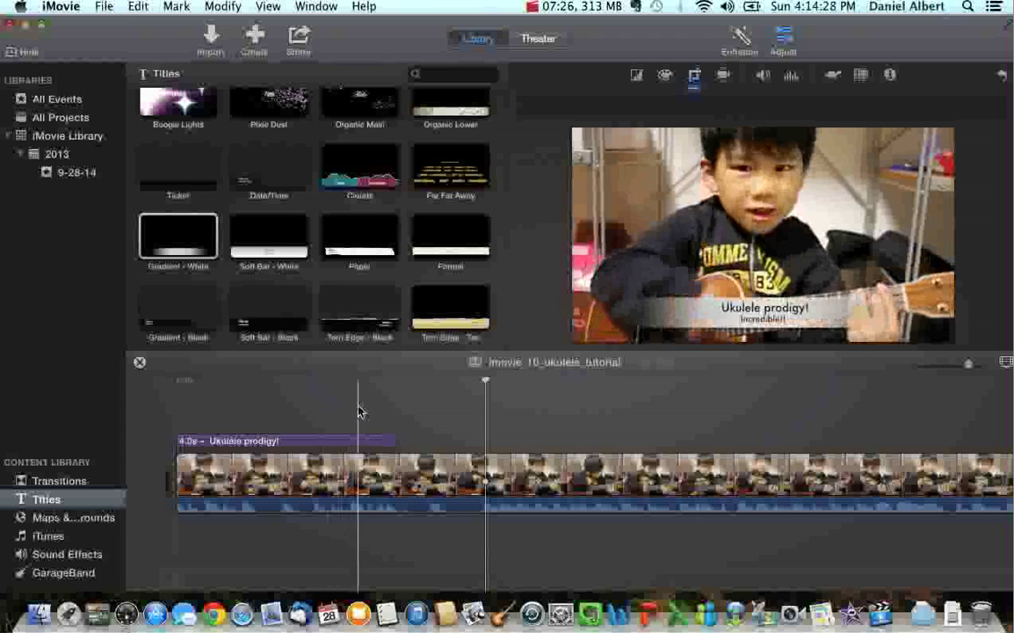
# Step: Add the Soft Bar - White title over the ukulele video, shortly after the opening title
pyautogui.click(275, 247)
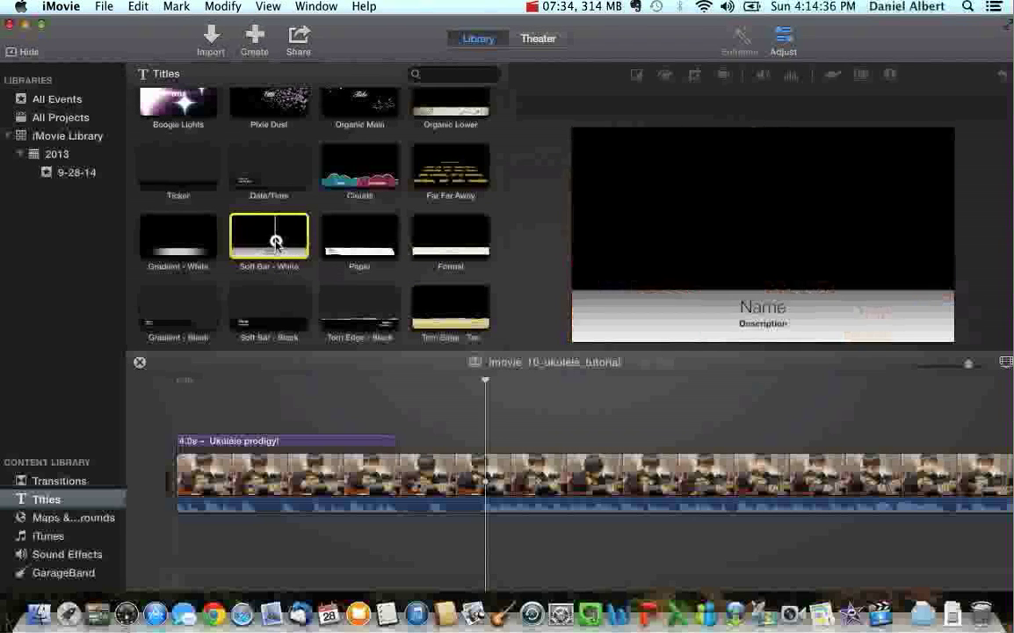
pyautogui.doubleClick(275, 248)
pyautogui.click(512, 446)
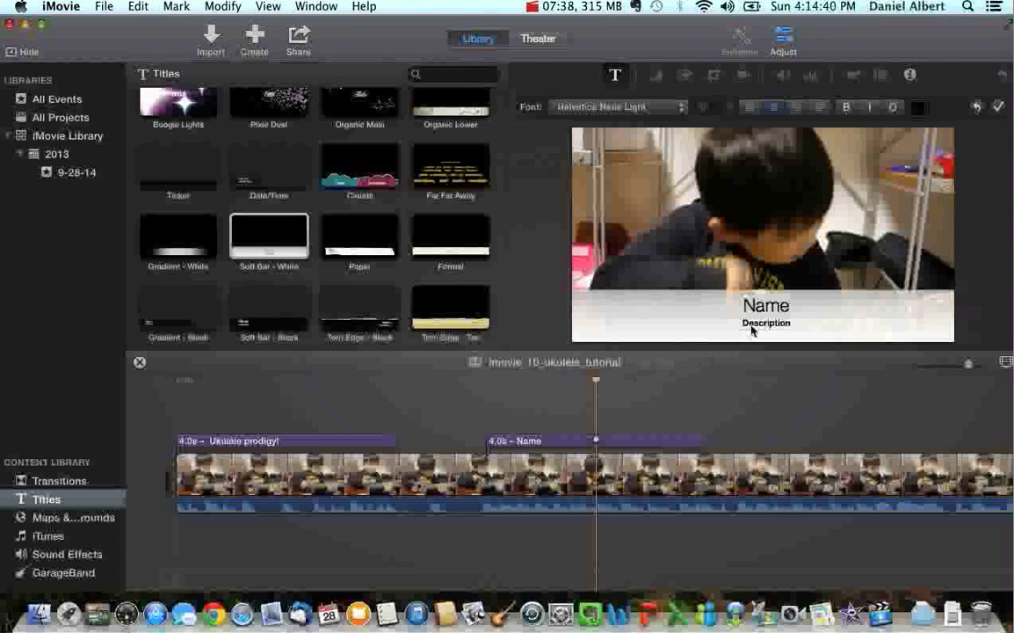
# Step: Try to set the second title's name line to "Amazing! Totes def!" and clear its description line
pyautogui.doubleClick(770, 308)
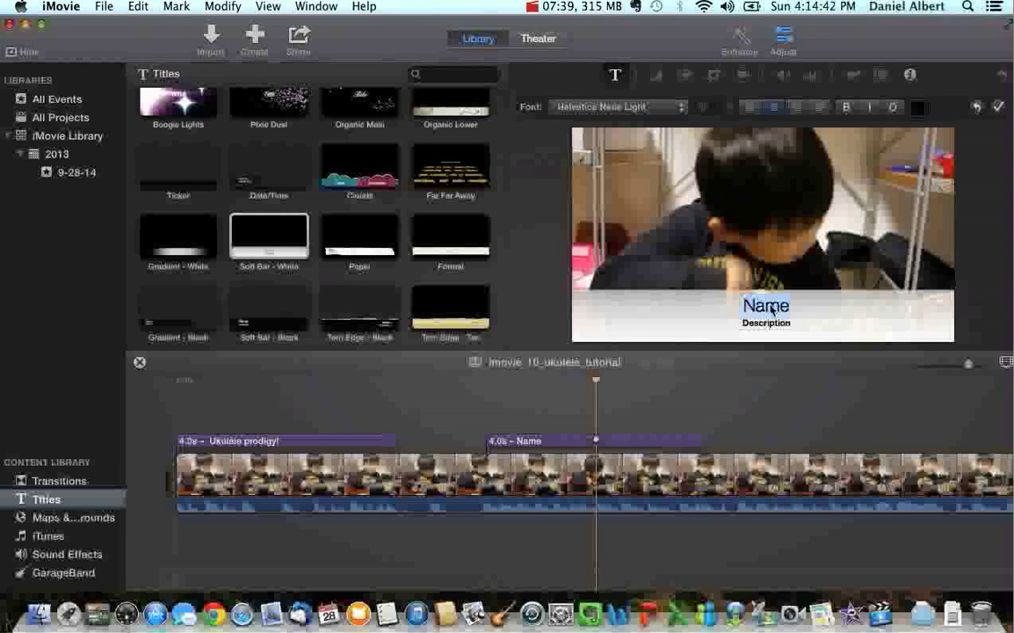
pyautogui.write('Amazing!')
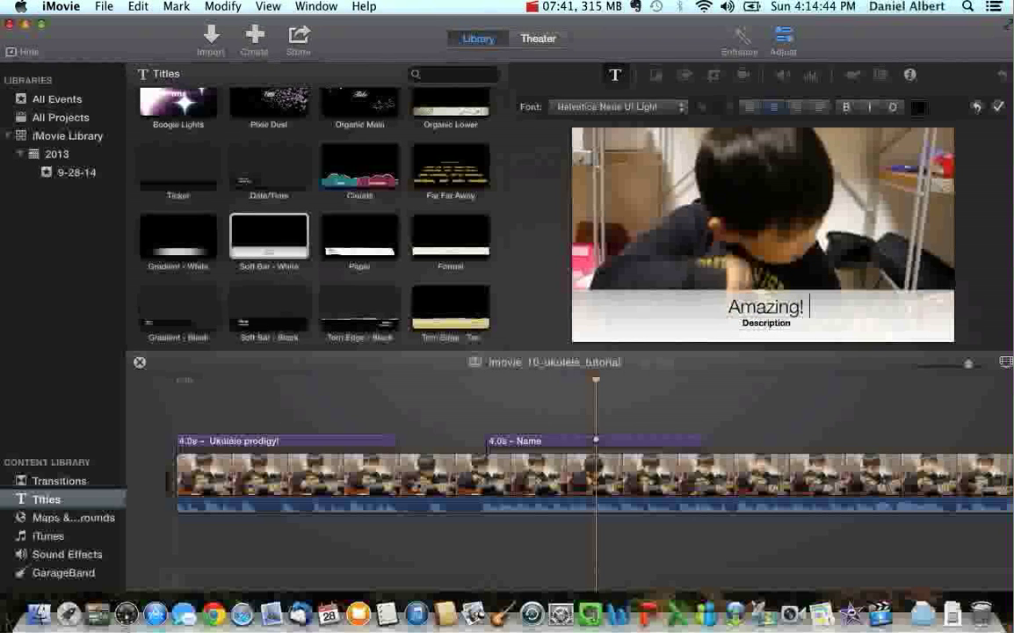
pyautogui.write(' Totes def!')
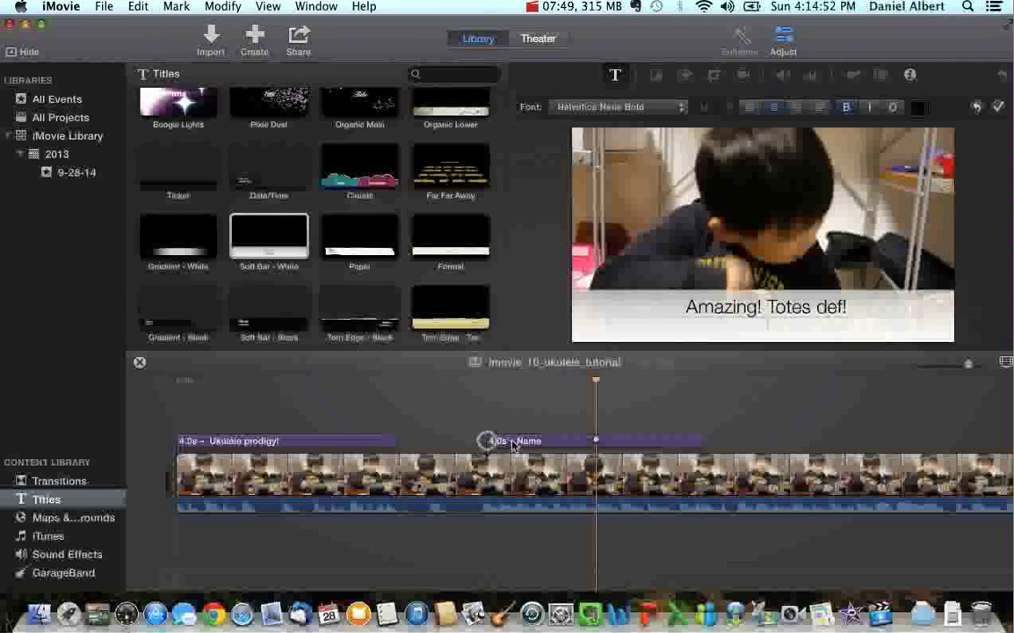
# Step: Move the second title slightly earlier in the timeline, closer to the opening title, and play that section
pyautogui.moveTo(514, 446); pyautogui.dragTo(486, 434)
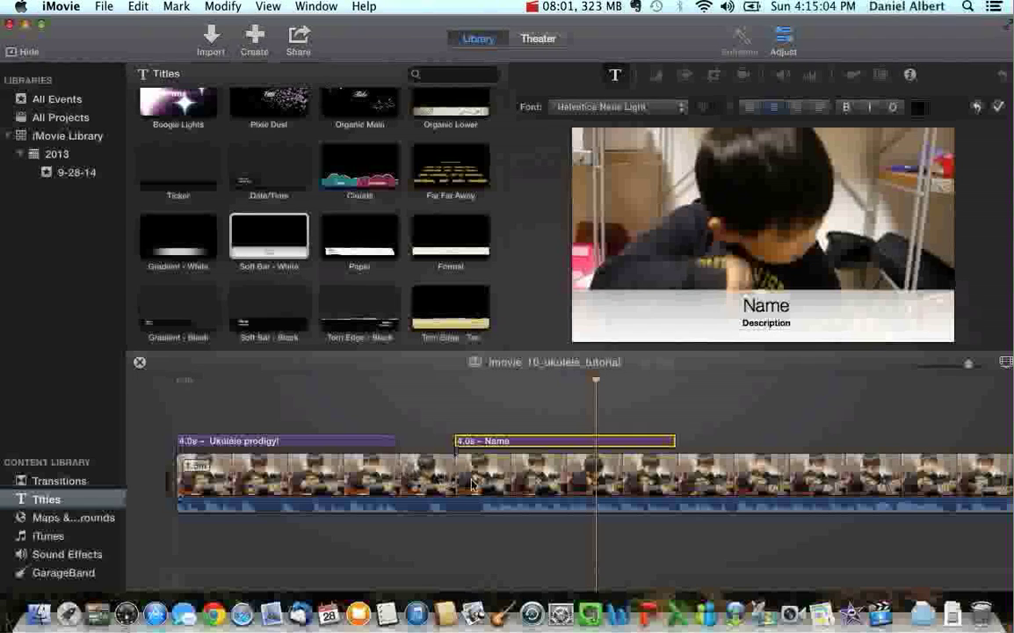
pyautogui.click(397, 489)
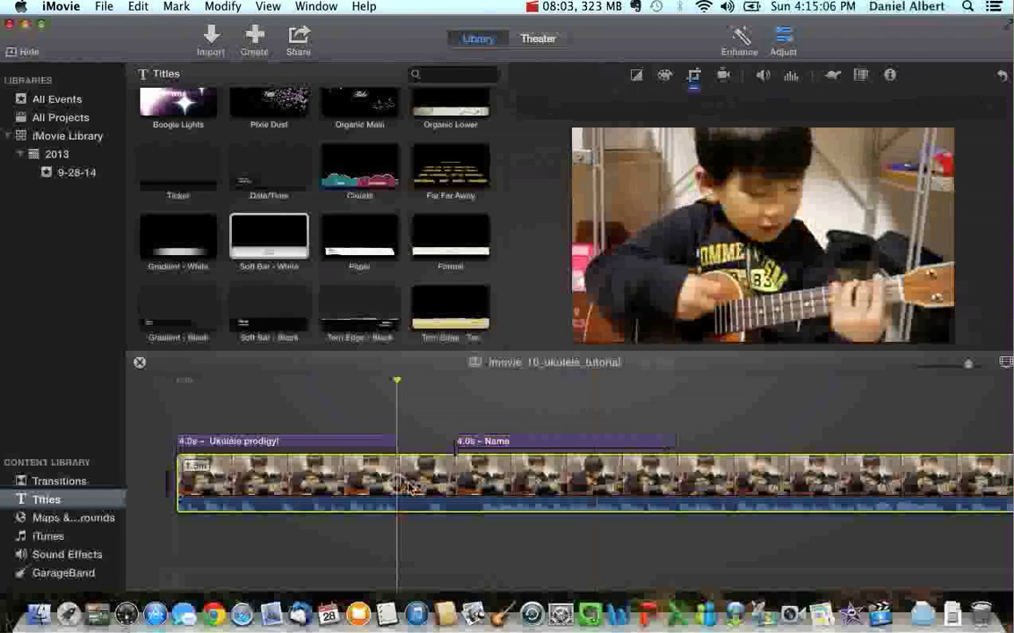
pyautogui.press('space')
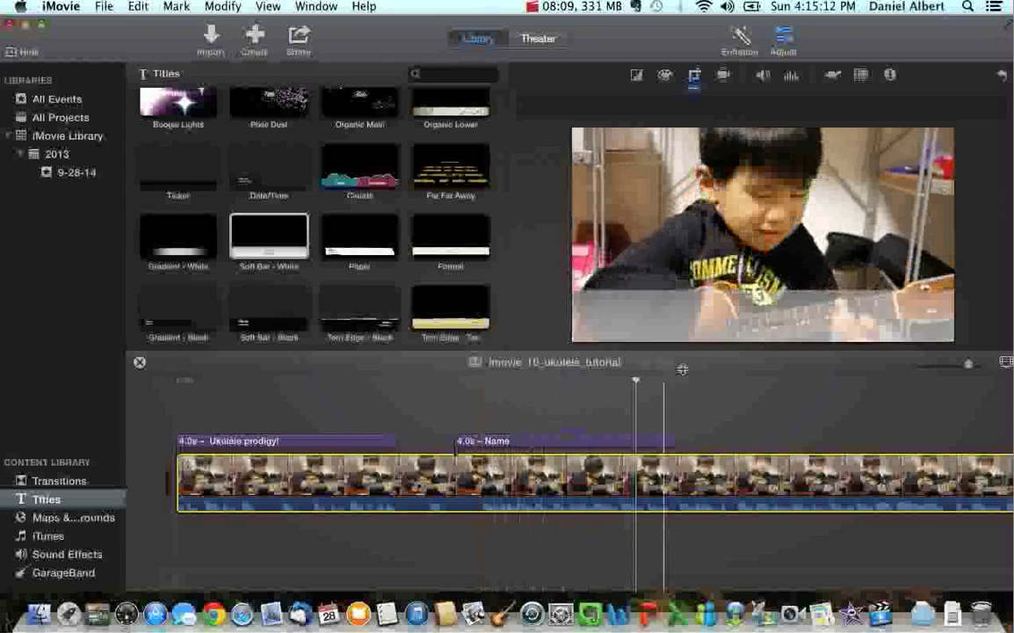
# Step: Set the second title's name line to "Amazing!! Totes def!" and clear its description line
pyautogui.doubleClick(494, 439)
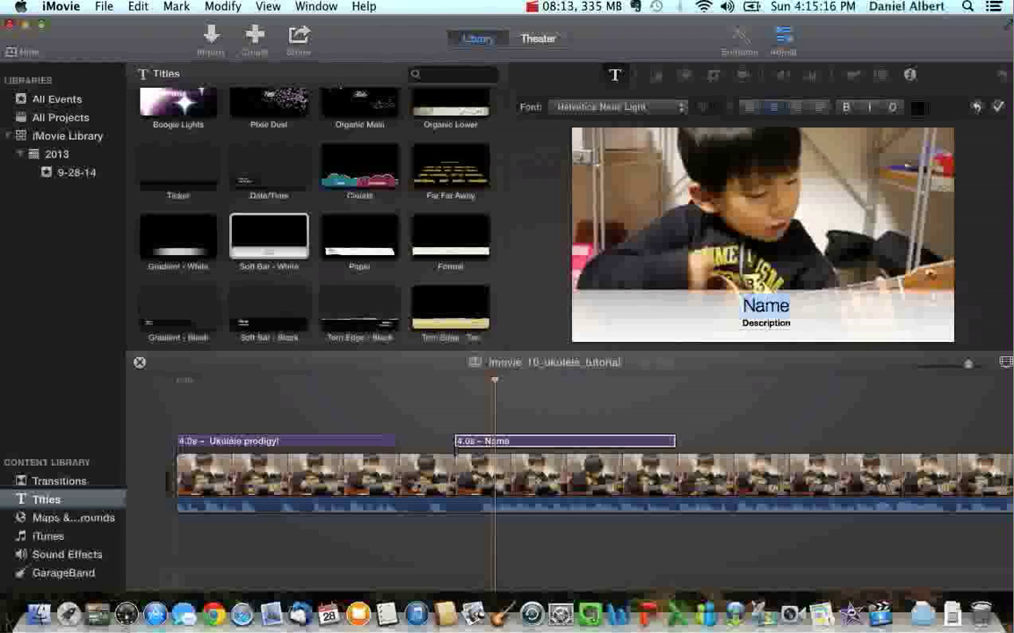
pyautogui.write('Amazing!! To')
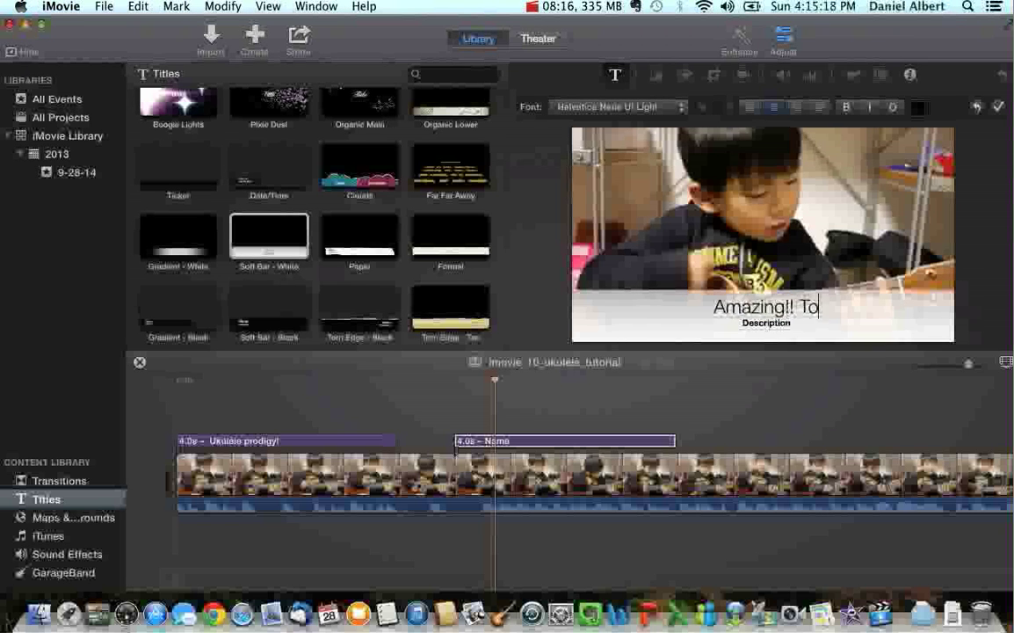
pyautogui.write('tes def!')
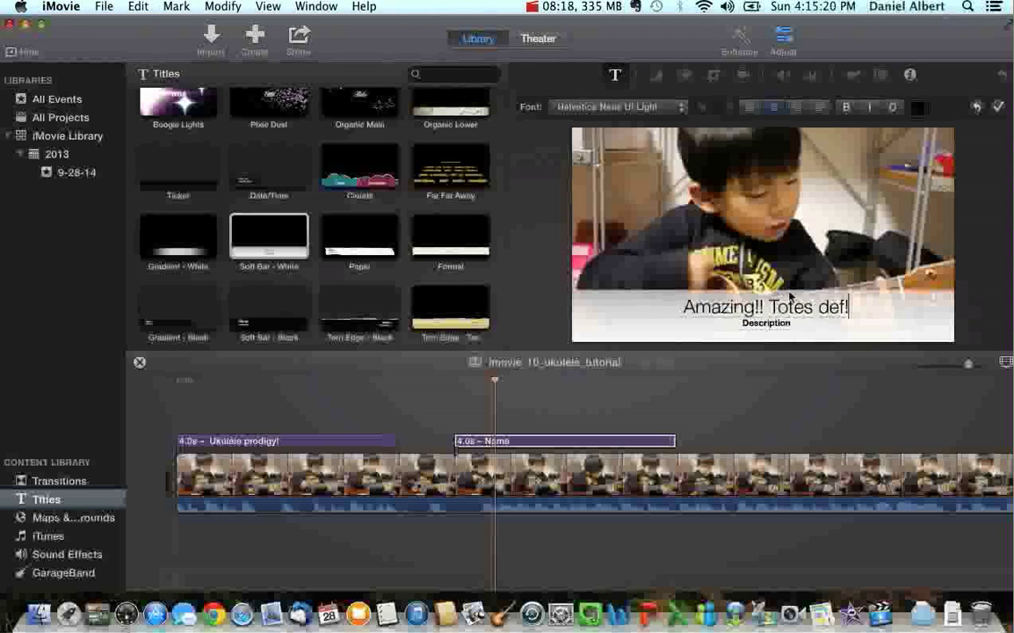
pyautogui.click(777, 323)
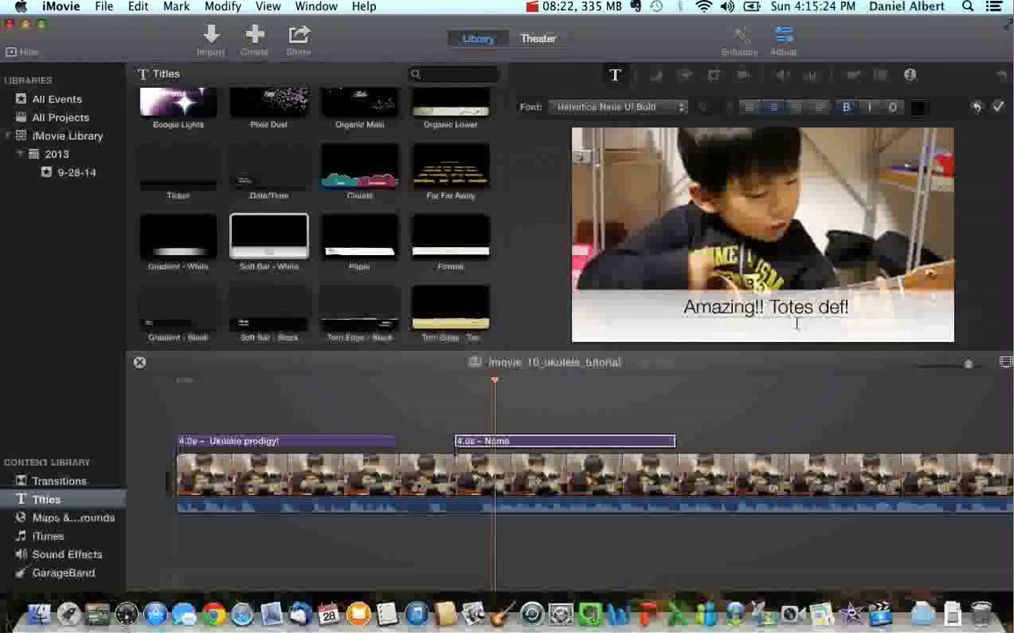
pyautogui.click(655, 422)
# Step: Preview the "Amazing!! Totes def!" title and shorten its duration to 3.0 seconds
pyautogui.click(424, 439)
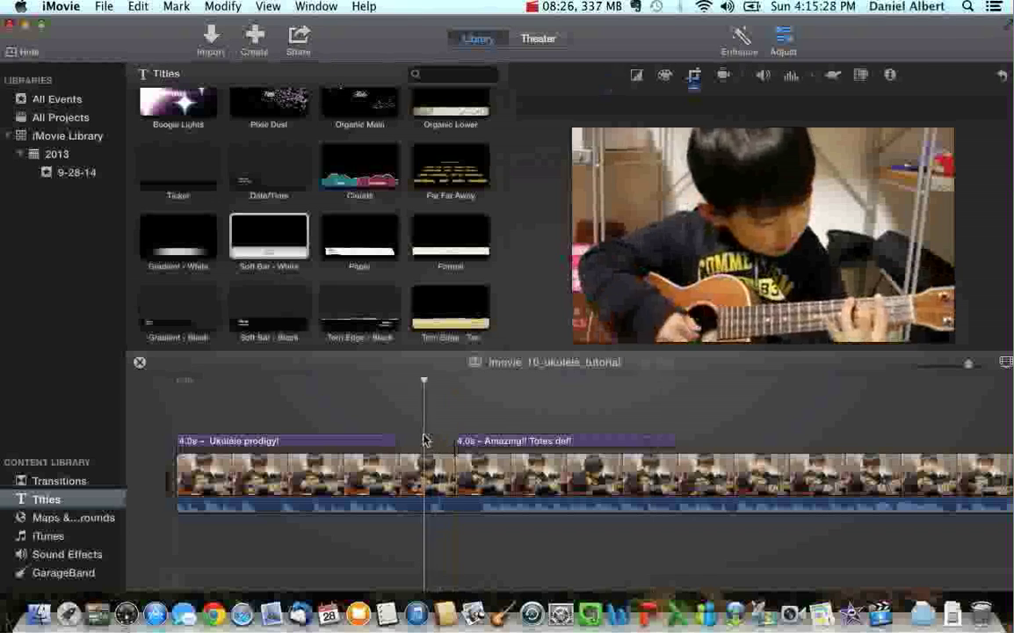
pyautogui.press('space')
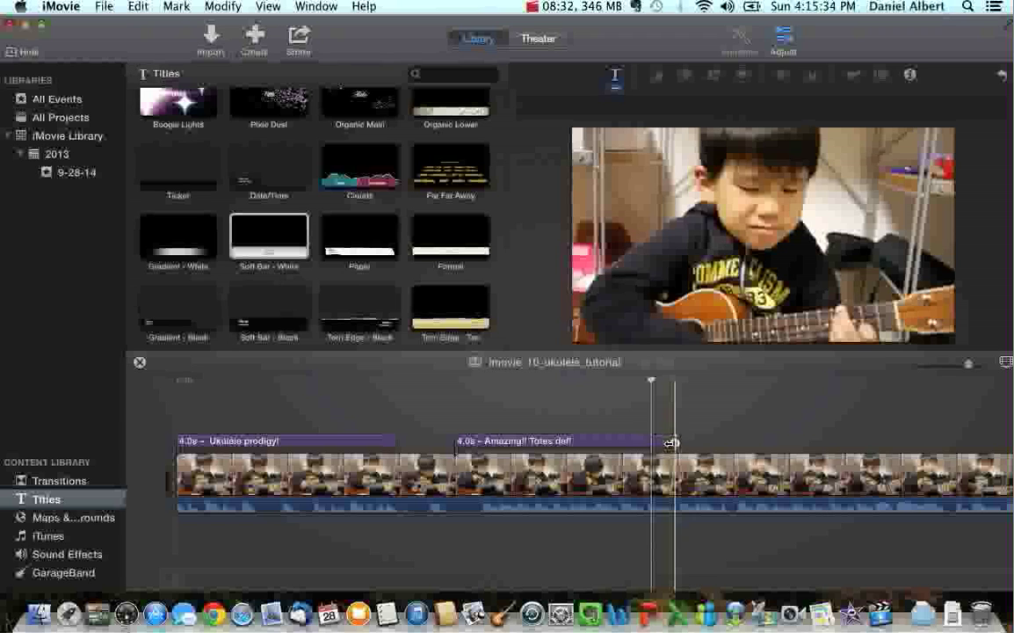
pyautogui.moveTo(674, 440); pyautogui.dragTo(622, 441)
pyautogui.press('space')
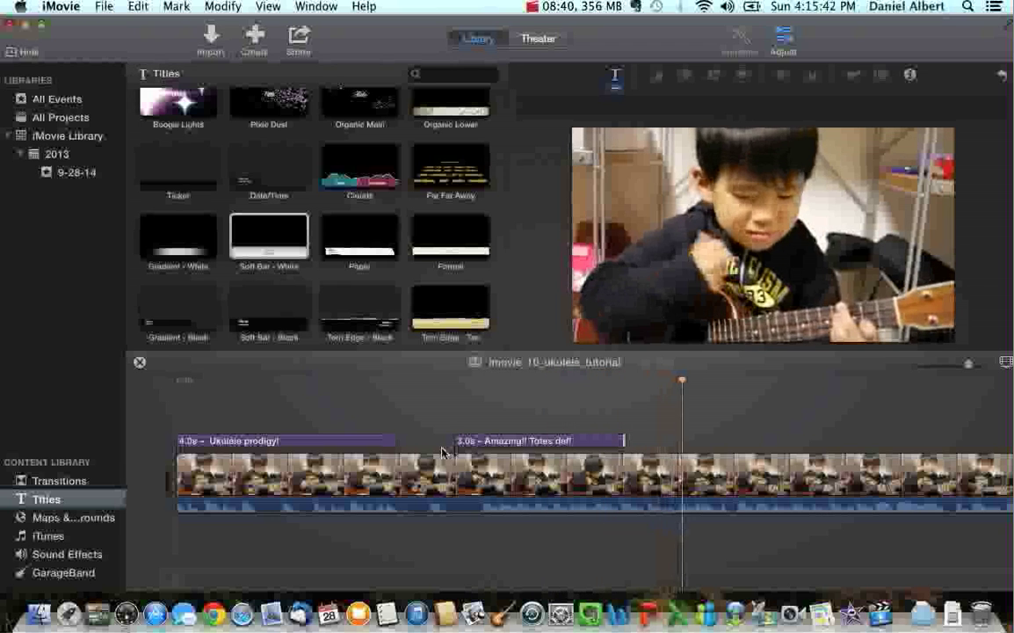
pyautogui.press('space')
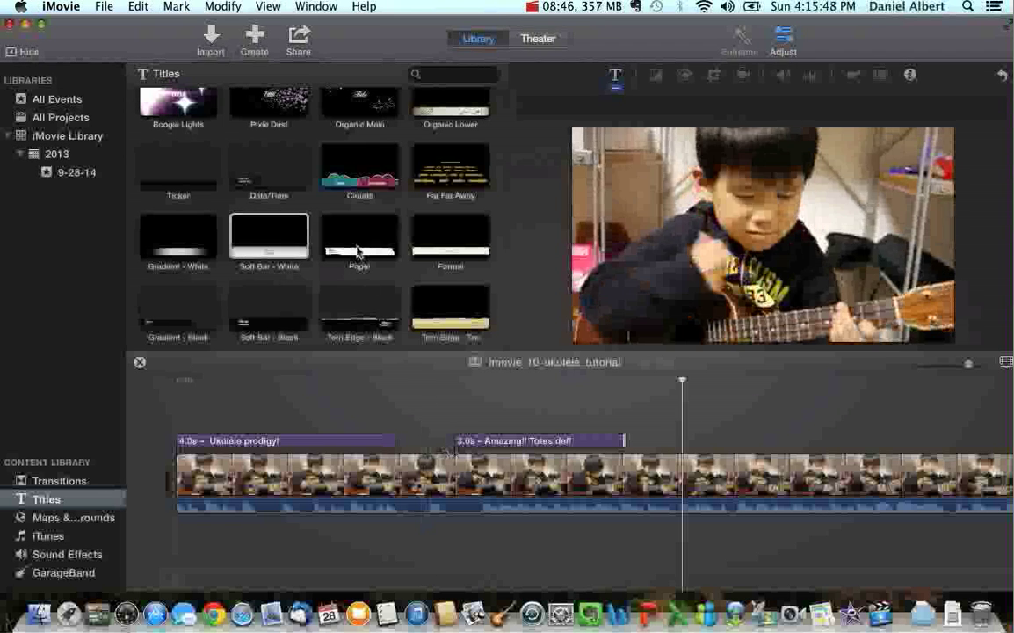
# Step: Browse the available title styles and examine how they look
pyautogui.click(314, 235)
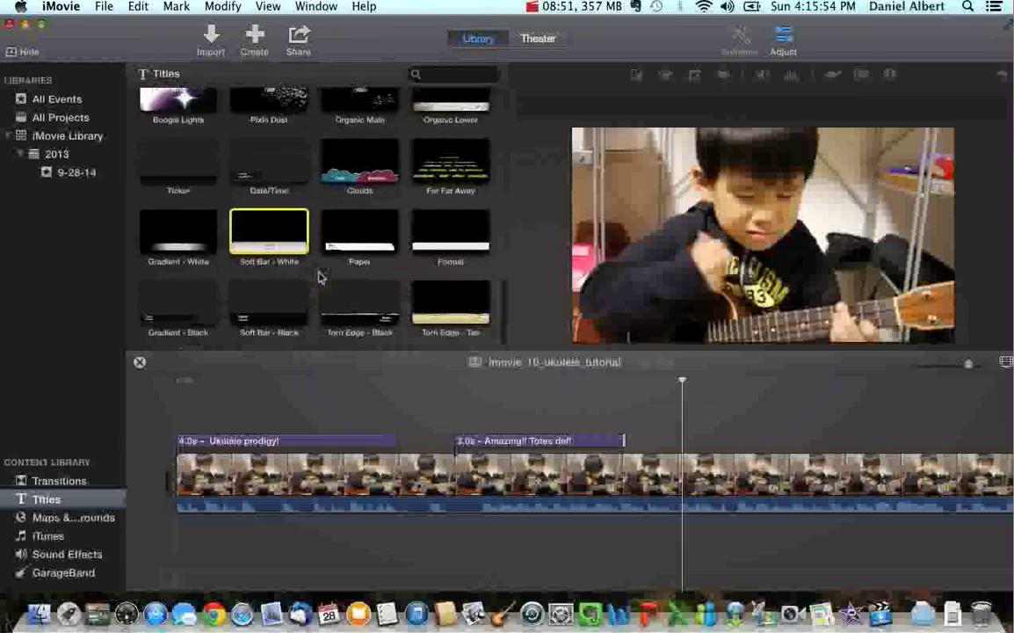
pyautogui.scroll(2, 321, 278)
pyautogui.scroll(6, 321, 278)
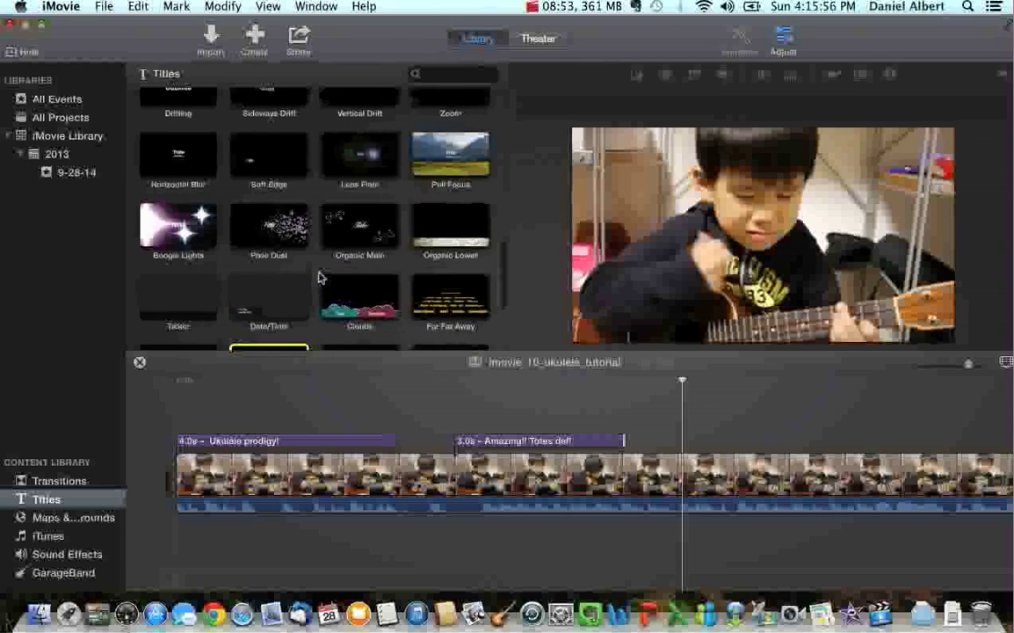
pyautogui.scroll(8, 321, 278)
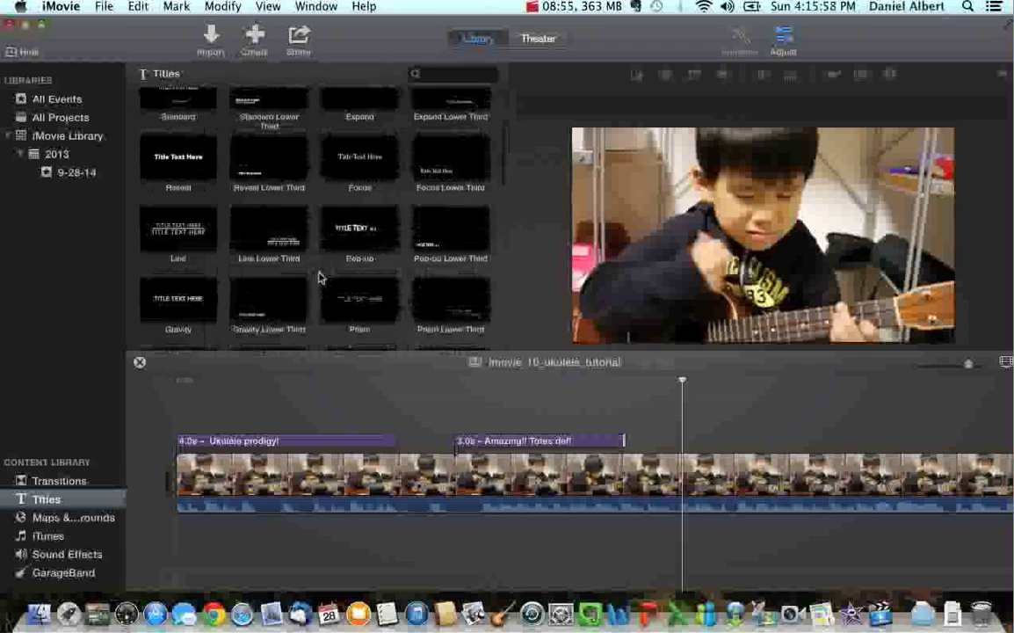
pyautogui.scroll(-15, 321, 277)
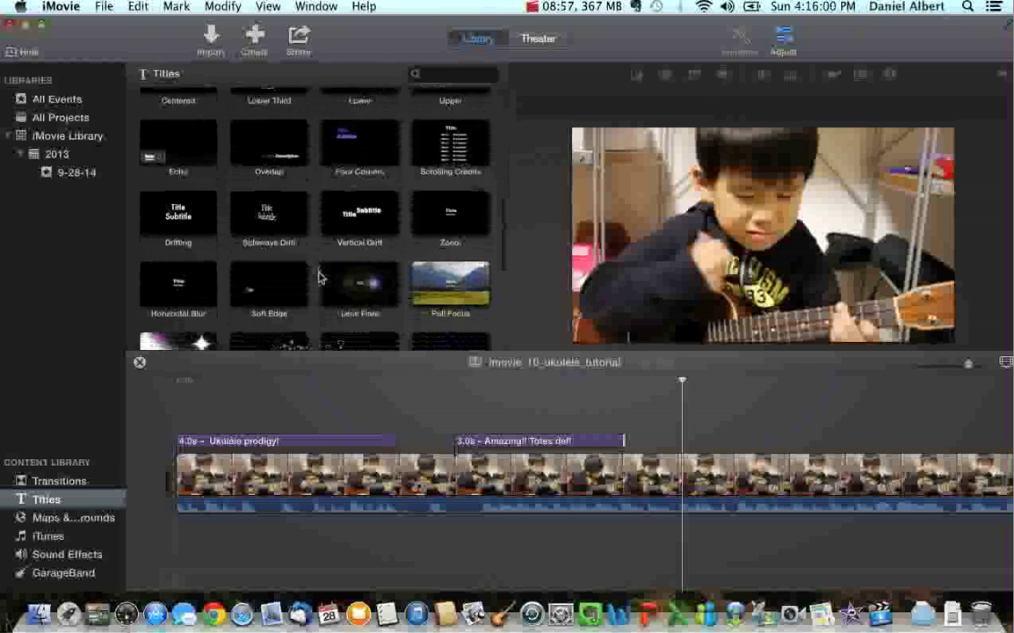
pyautogui.scroll(-2, 320, 278)
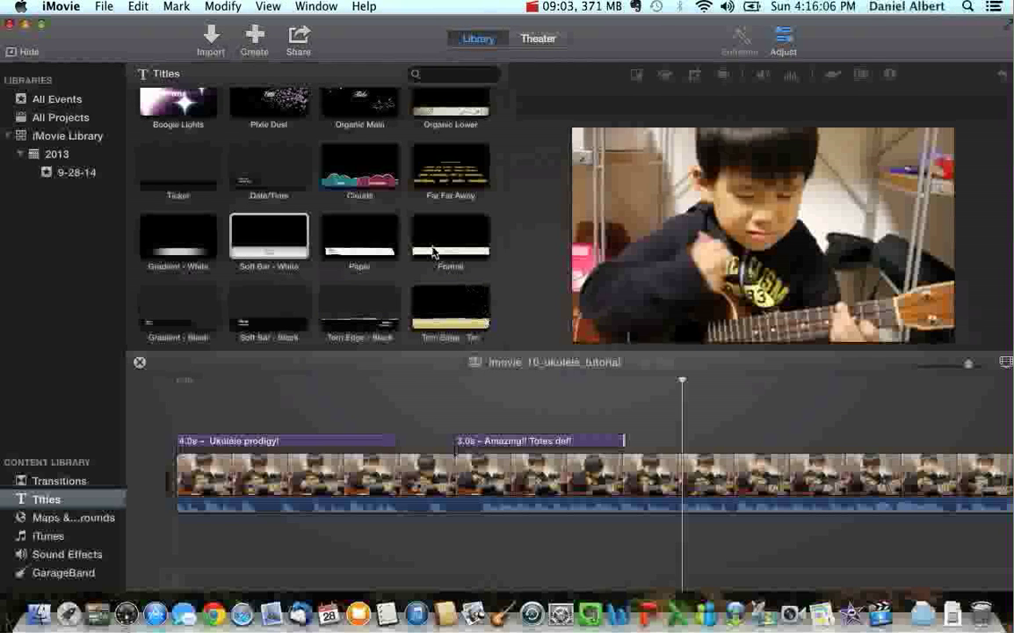
pyautogui.scroll(17, 432, 250)
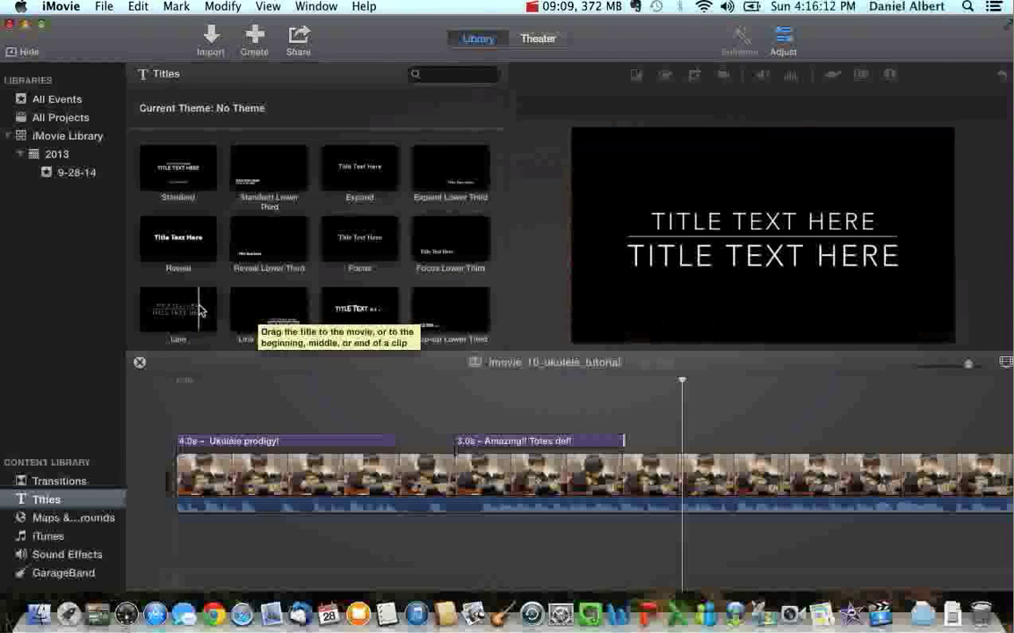
# Step: Add the one-dot chord diagram from the 9-28-14 event to the timeline and attach it above the video, overlapping the "Amazing!! Totes def!" title
pyautogui.click(76, 173)
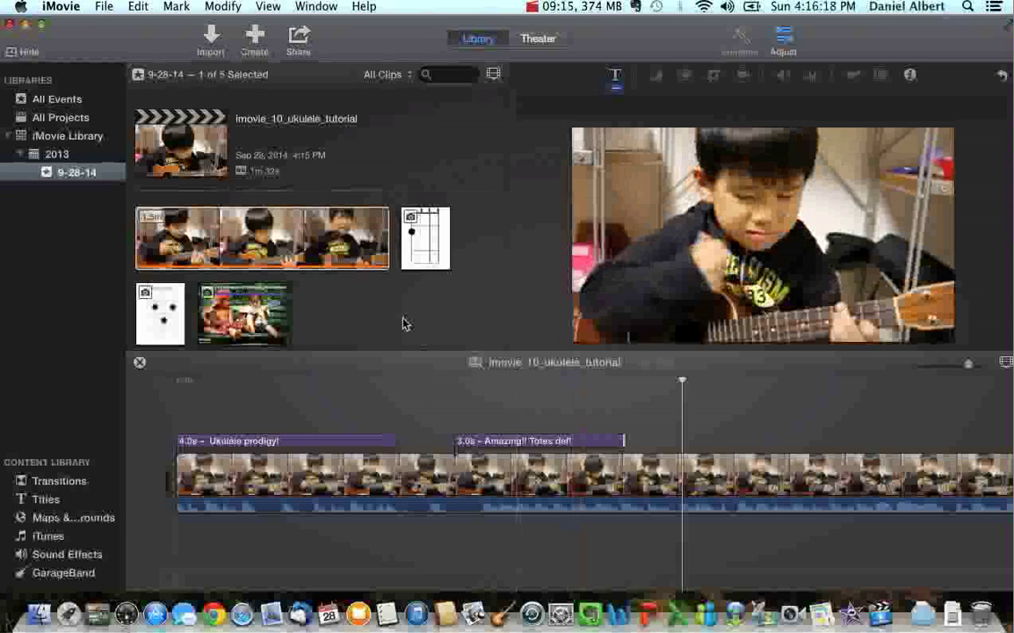
pyautogui.click(433, 254)
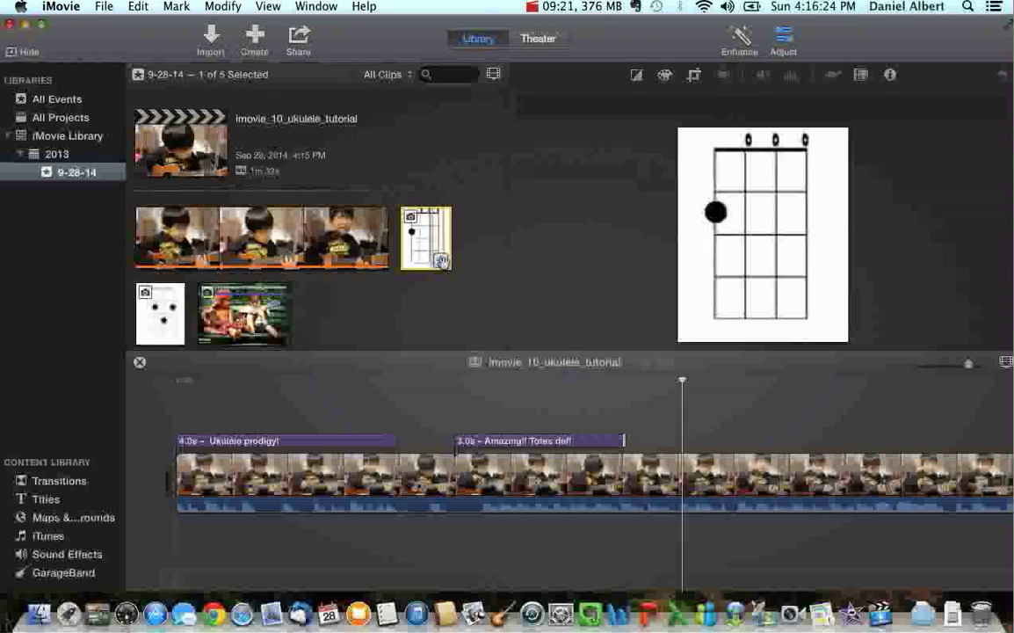
pyautogui.click(442, 261)
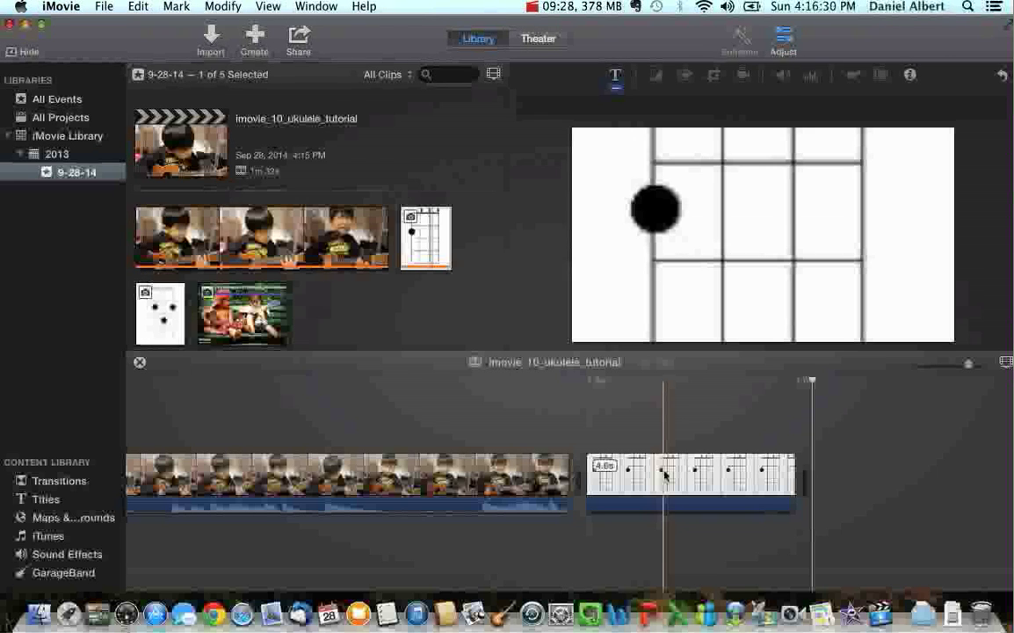
pyautogui.moveTo(665, 475); pyautogui.dragTo(723, 413)
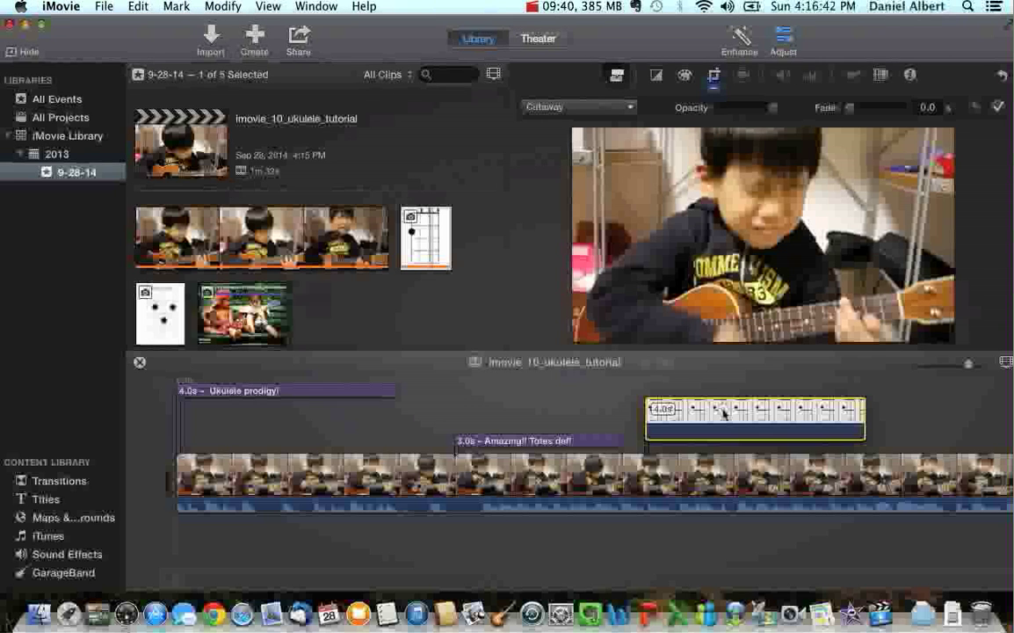
pyautogui.moveTo(727, 413); pyautogui.dragTo(555, 430)
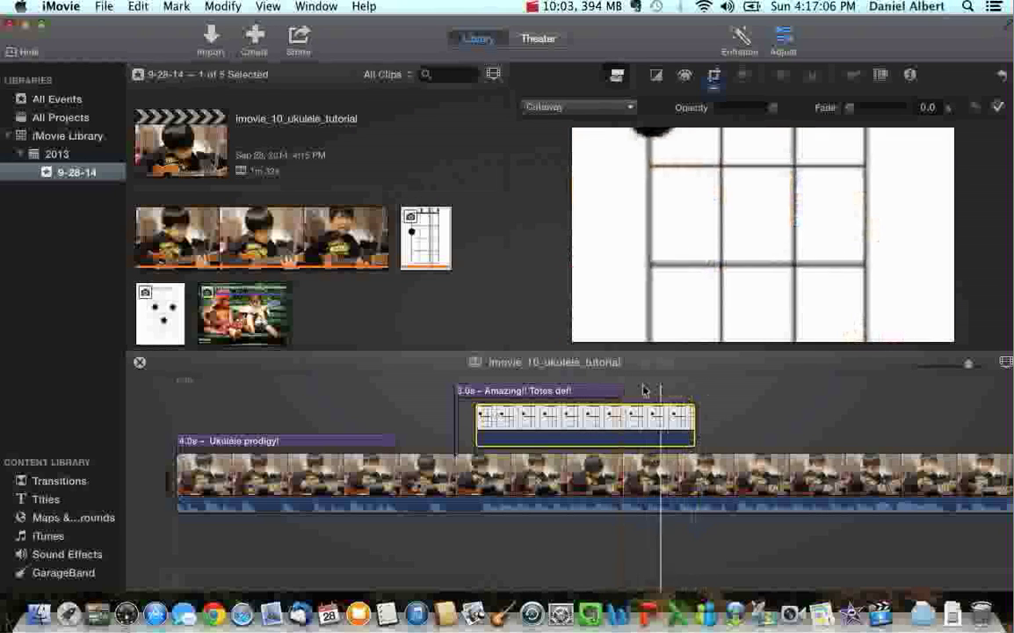
# Step: Set the chord diagram overlay to Picture in Picture and reposition its inset within the upper-right area of the video frame
pyautogui.moveTo(688, 219)
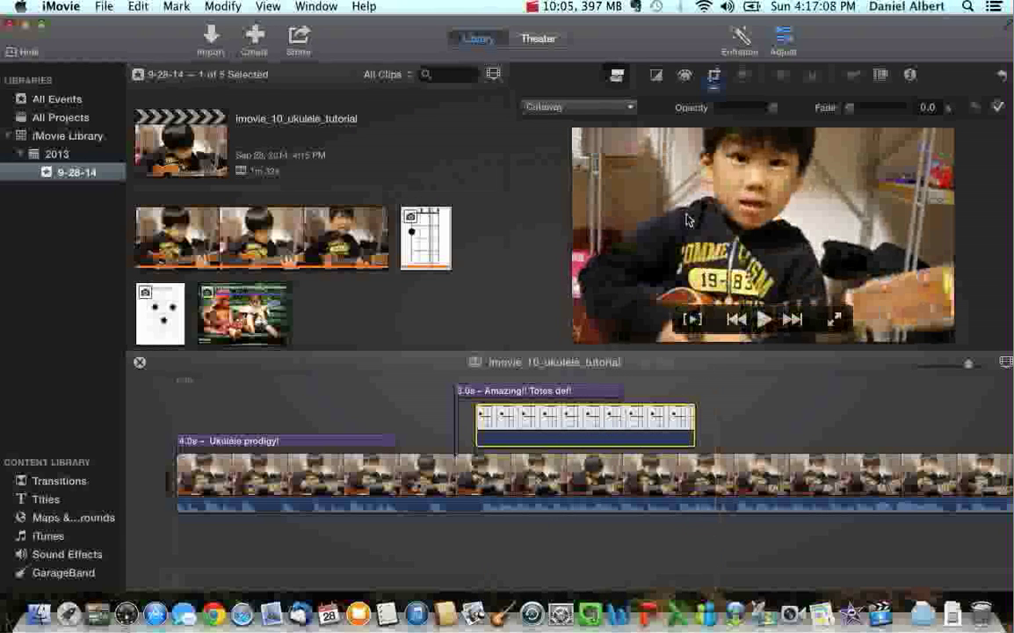
pyautogui.click(606, 105)
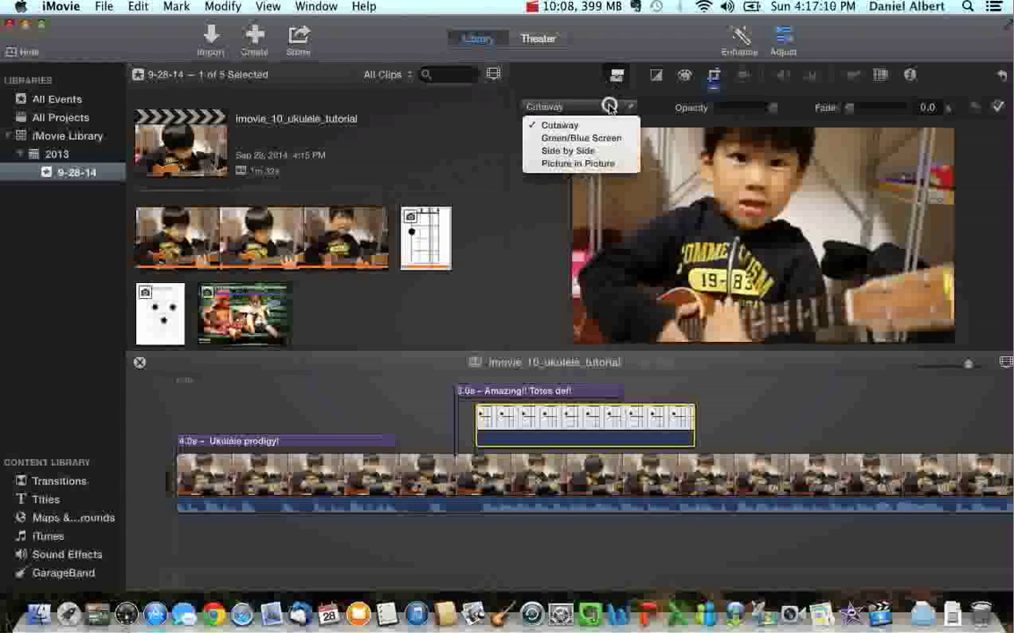
pyautogui.click(595, 164)
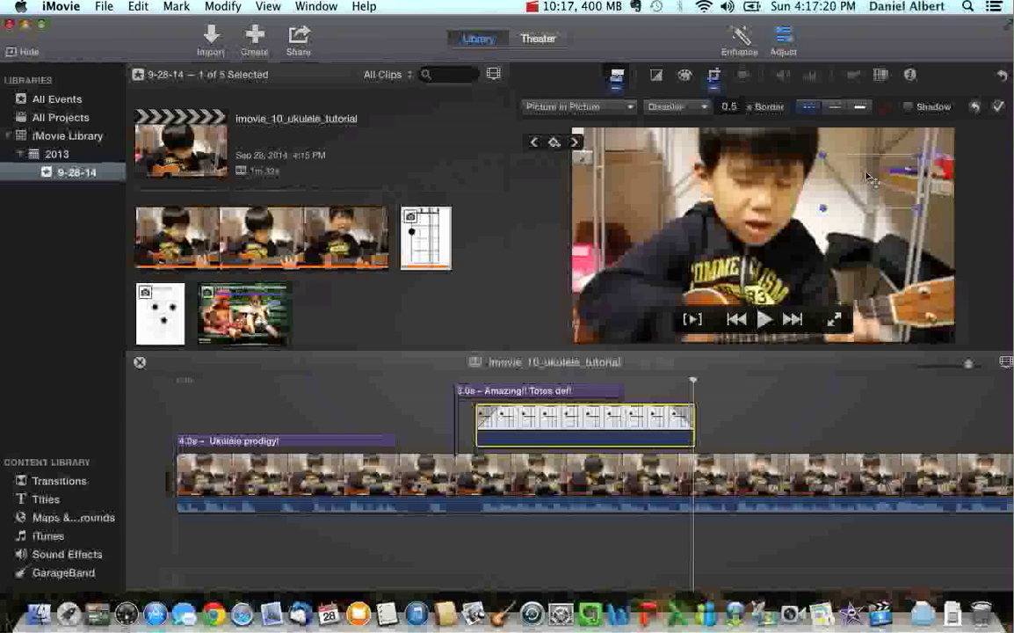
pyautogui.moveTo(849, 175); pyautogui.dragTo(612, 189)
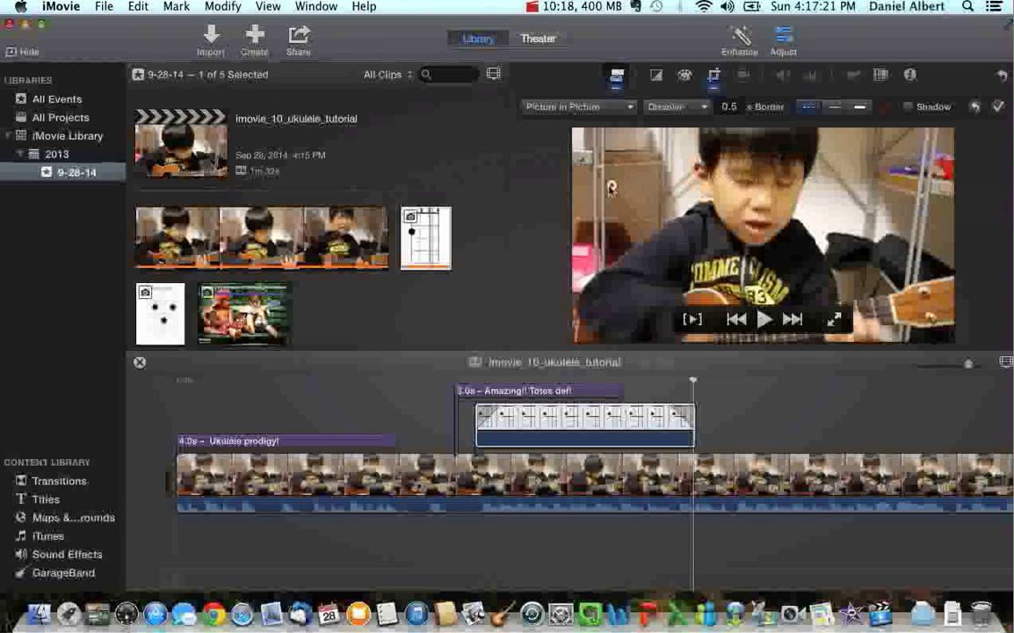
pyautogui.click(880, 178)
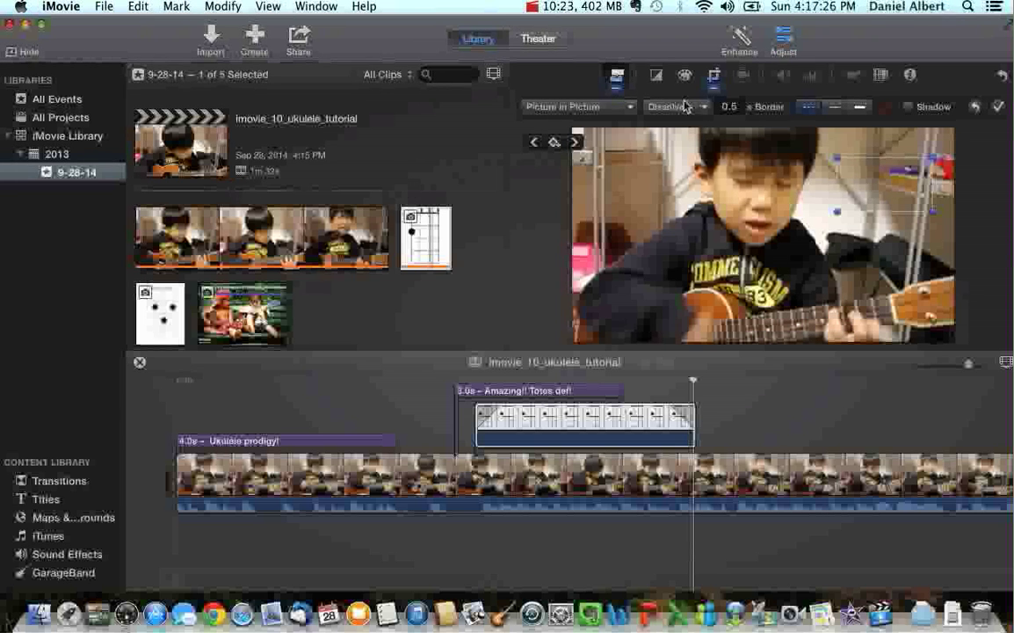
# Step: Set the one-dot chord diagram's cropping style to Fit after comparing it with Ken Burns, and return to its Picture in Picture settings
pyautogui.click(713, 77)
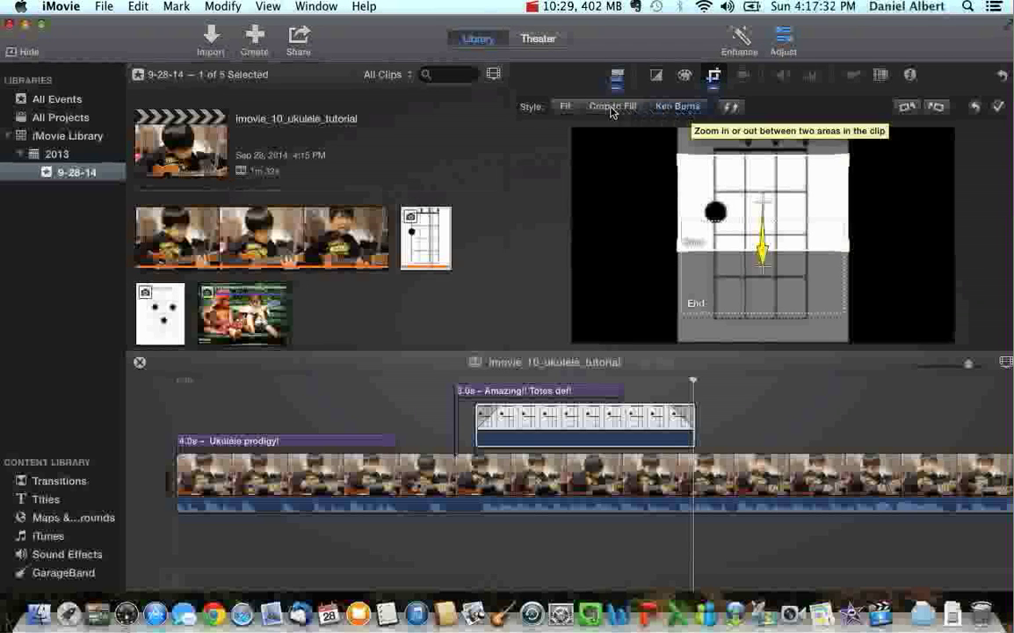
pyautogui.click(567, 106)
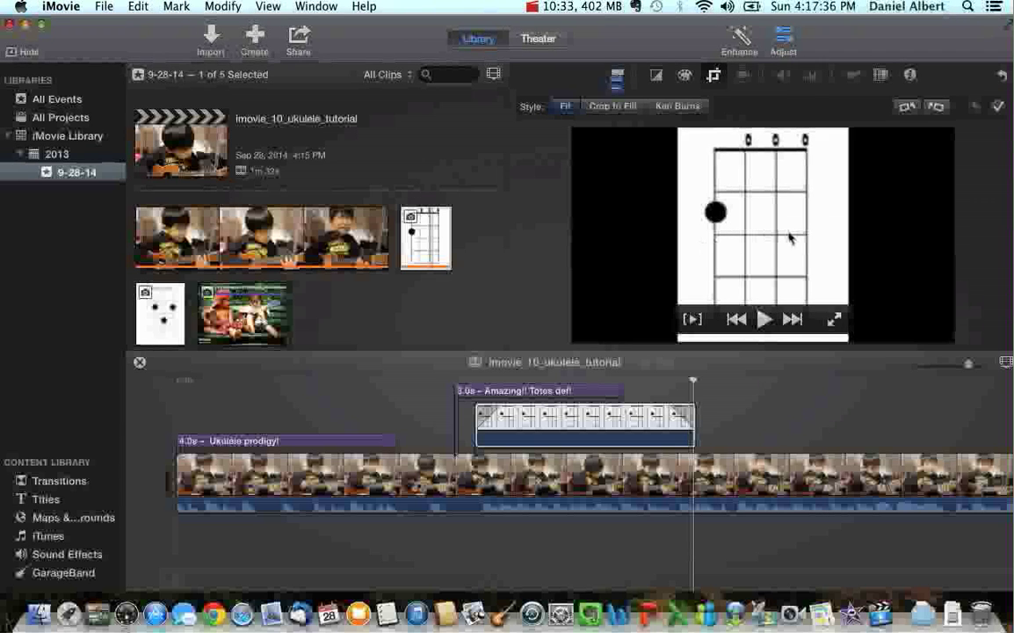
pyautogui.click(672, 106)
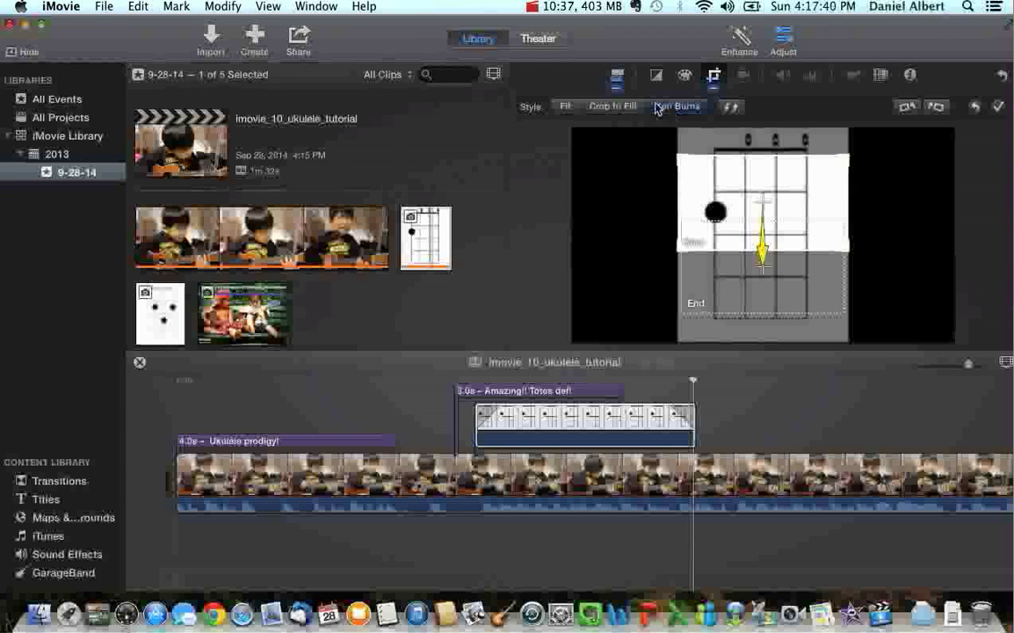
pyautogui.click(565, 106)
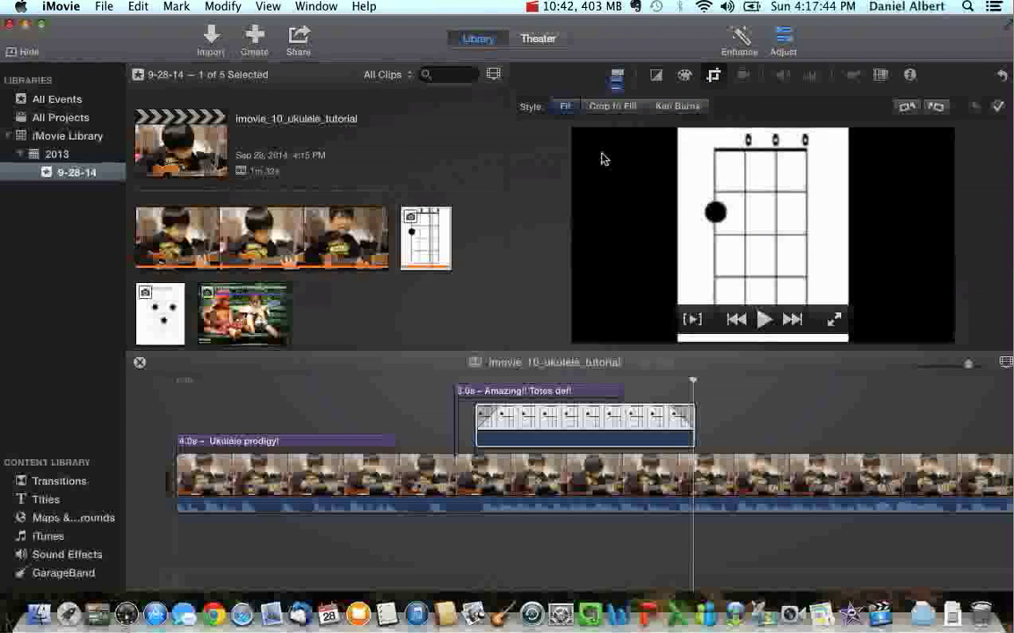
pyautogui.click(617, 77)
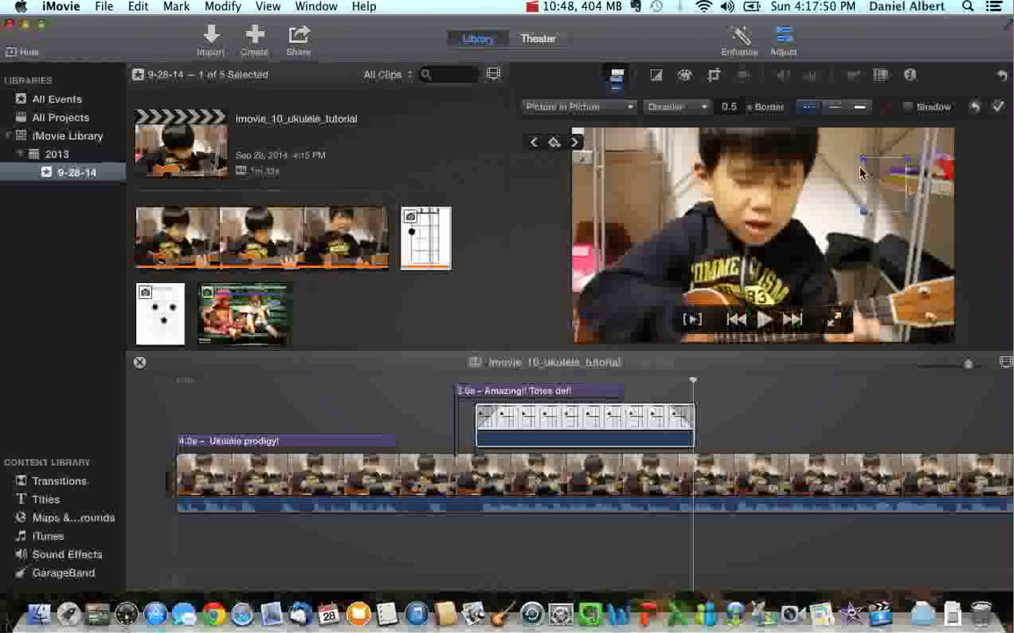
pyautogui.click(655, 75)
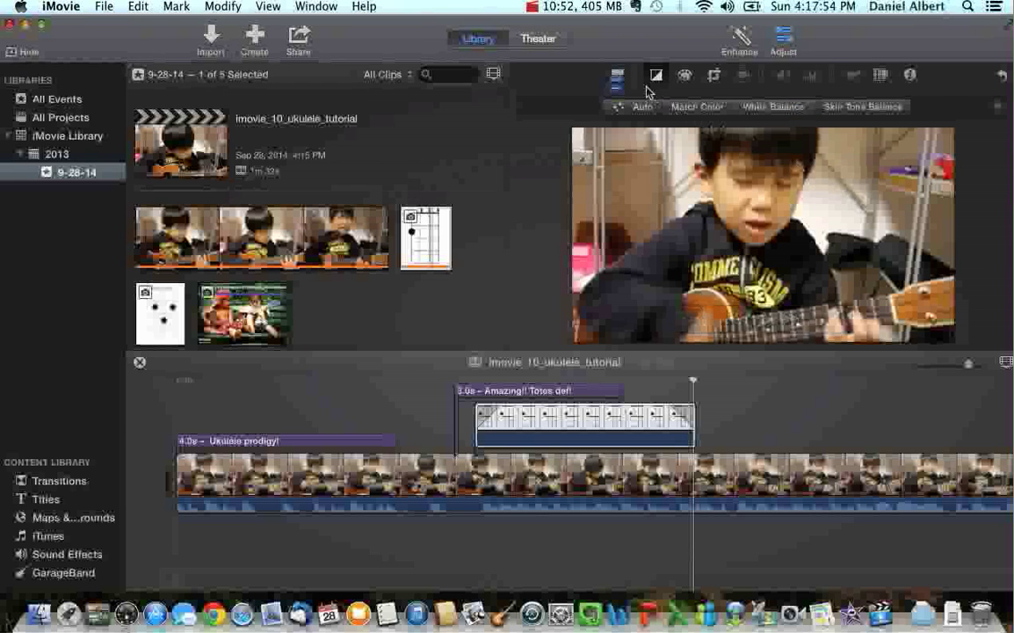
pyautogui.click(617, 77)
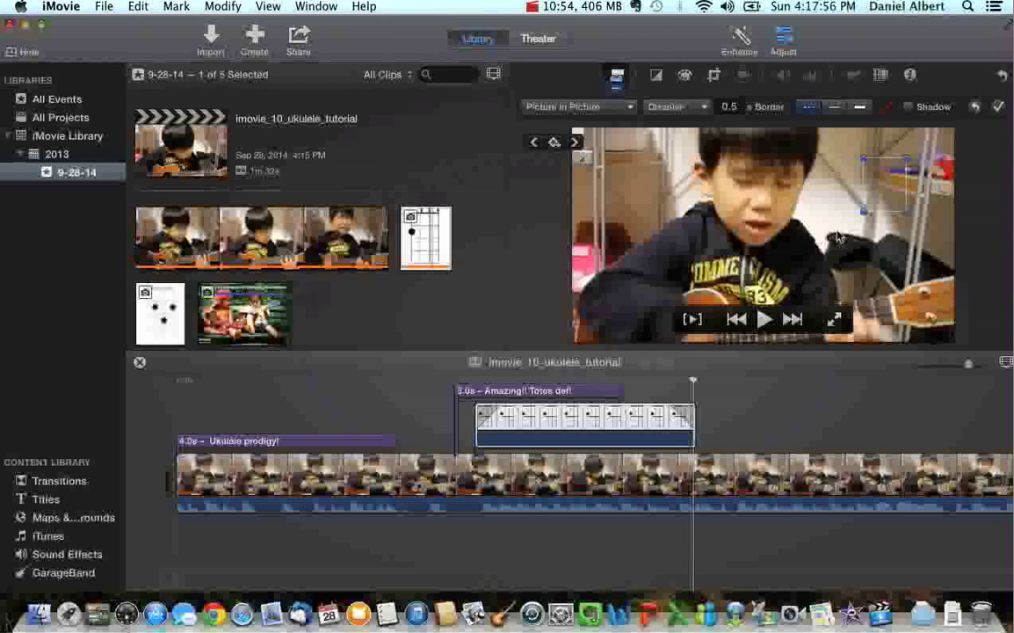
# Step: Play back the one-dot chord diagram overlay and check its transition options, keeping Dissolve selected
pyautogui.click(505, 423)
pyautogui.press('space')
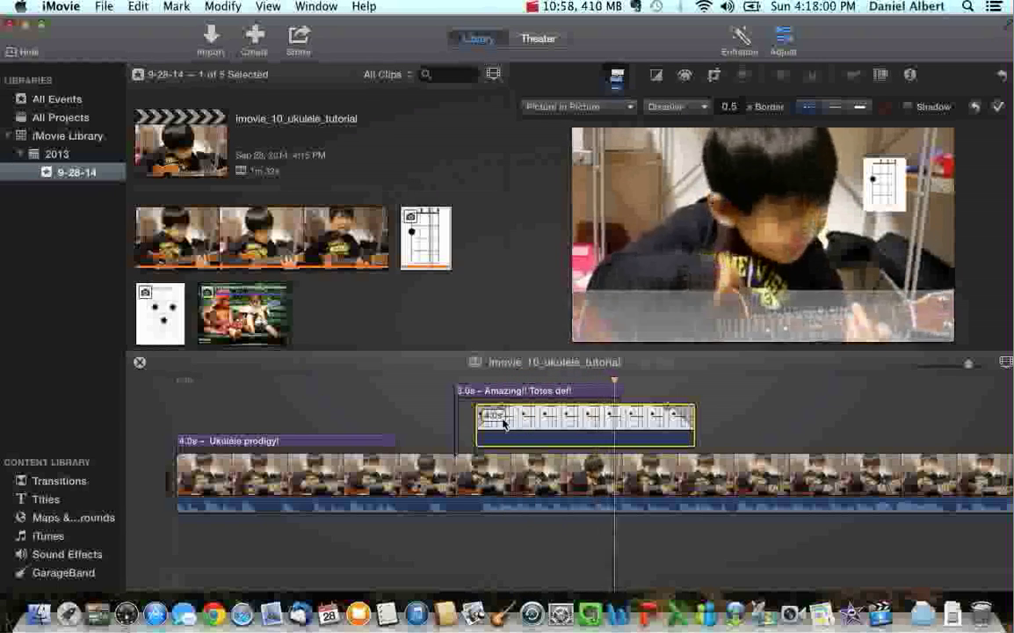
pyautogui.press('space')
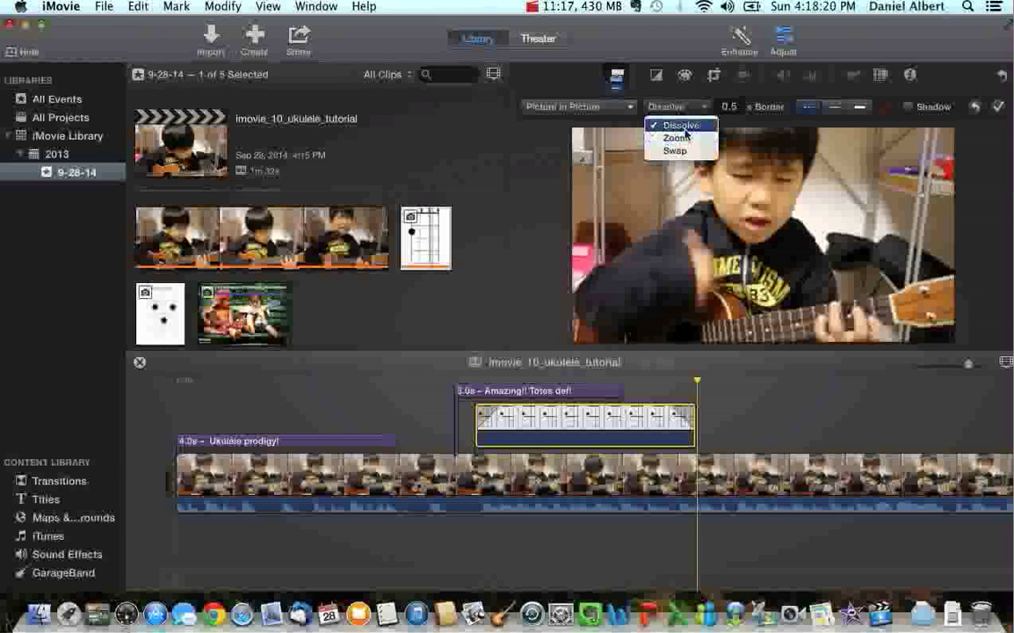
pyautogui.click(684, 127)
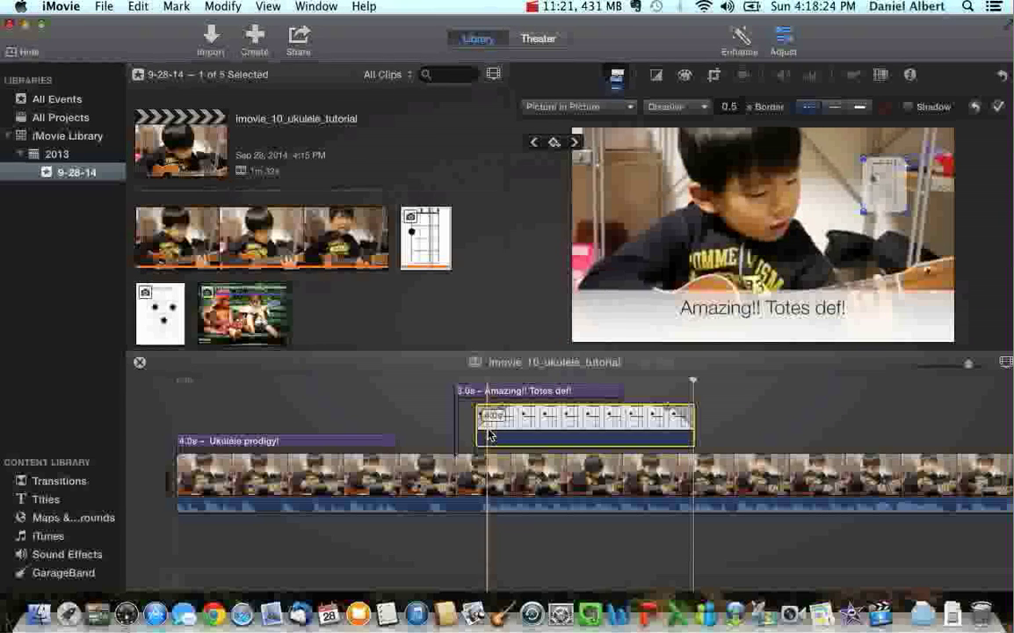
# Step: Enlarge the one-dot chord diagram inset and reposition it within the upper-right area of the video frame
pyautogui.click(514, 435)
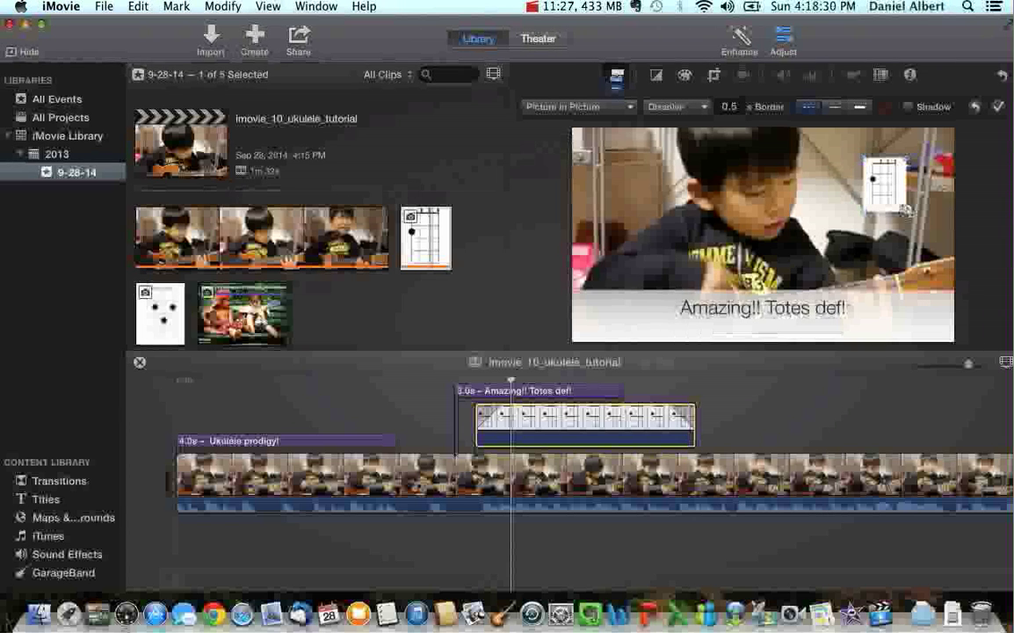
pyautogui.moveTo(907, 209)
pyautogui.mouseDown()
pyautogui.moveTo(923, 231)
pyautogui.moveTo(879, 180)
pyautogui.moveTo(923, 227)
pyautogui.moveTo(895, 205)
pyautogui.mouseUp()
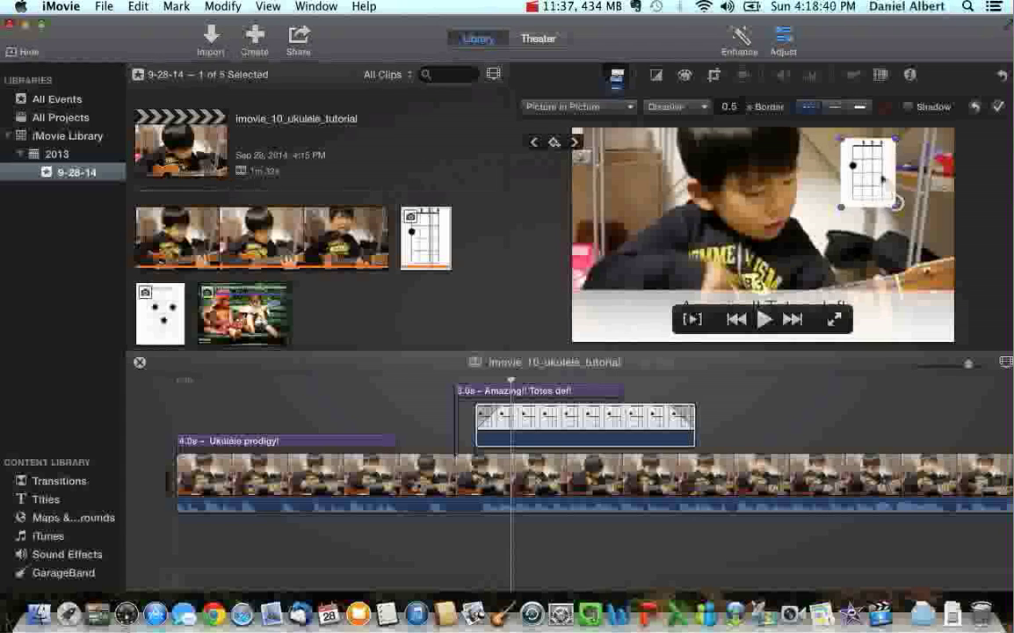
pyautogui.moveTo(851, 166); pyautogui.dragTo(923, 233)
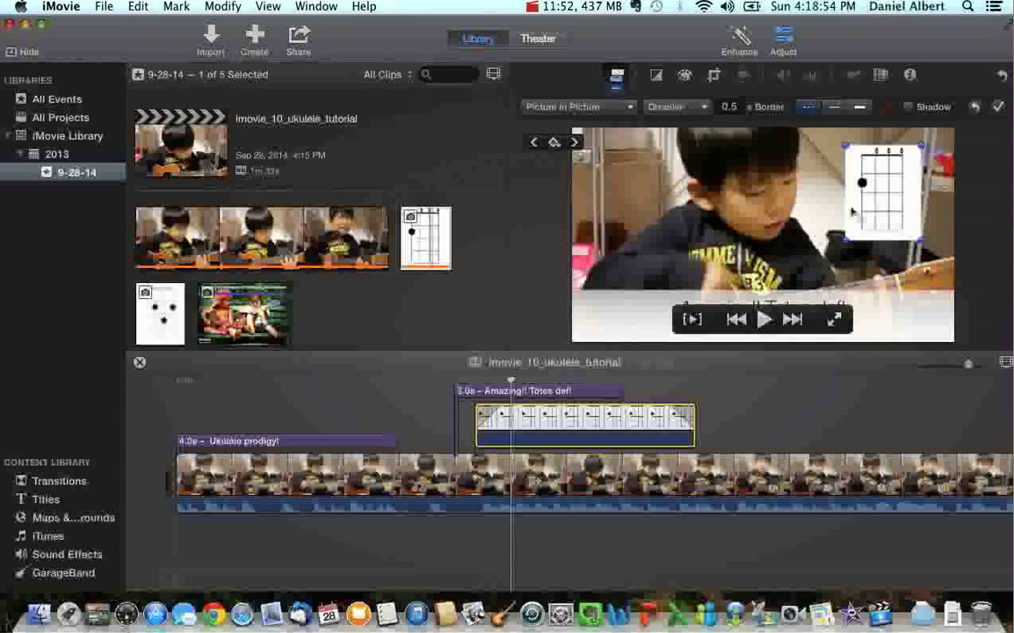
# Step: Play the movie from just before the "Amazing!! Totes def!" title to past the end of the one-dot chord diagram
pyautogui.click(427, 468)
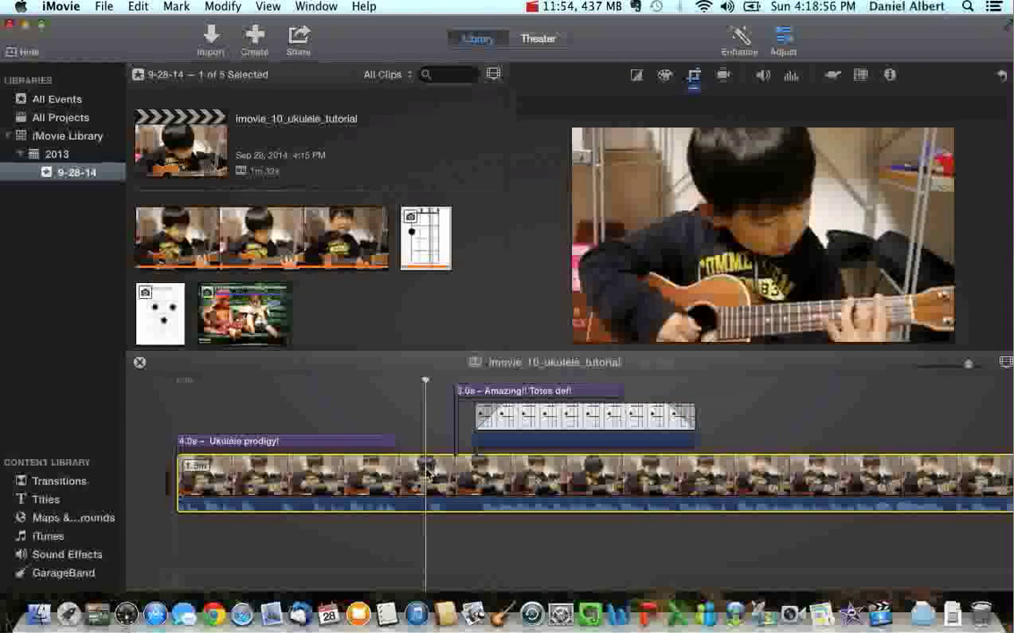
pyautogui.press('space')
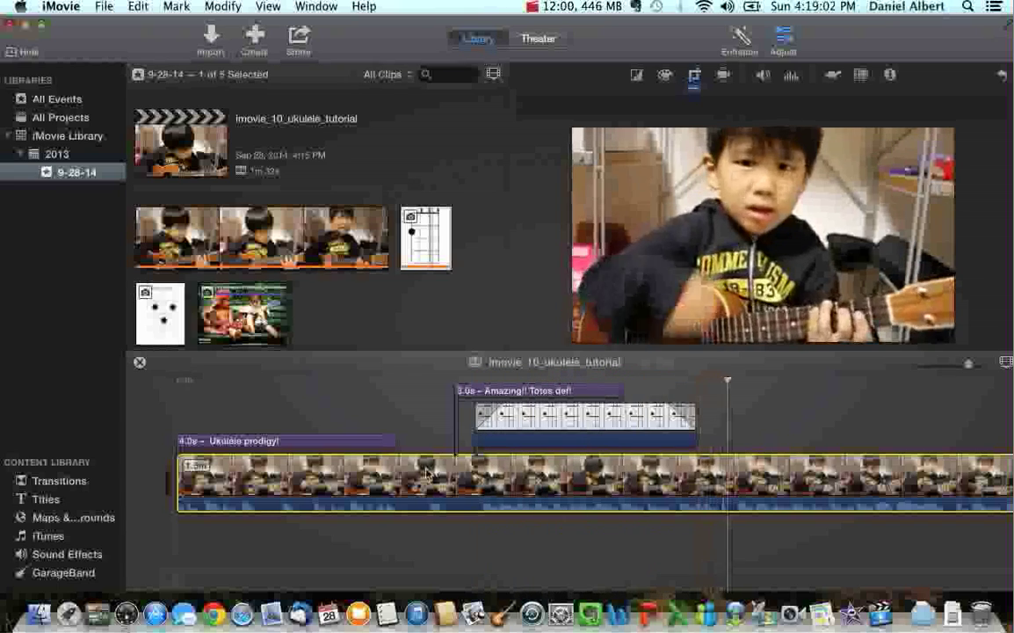
pyautogui.press('space')
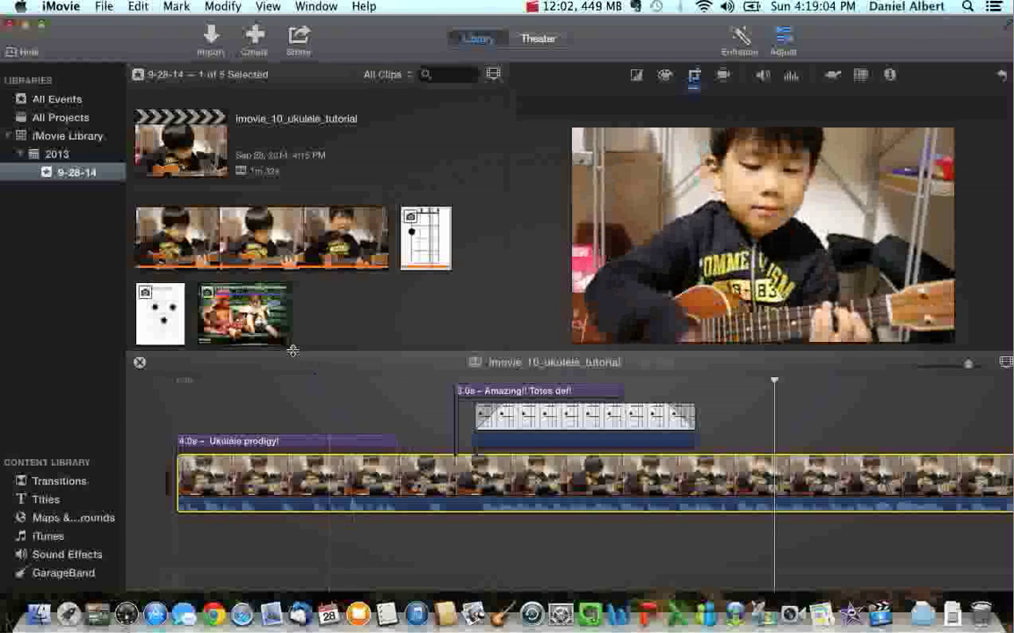
# Step: Attach the three-dot chord diagram above the video after the one-dot diagram, extend its duration, and play that section
pyautogui.click(171, 336)
pyautogui.moveTo(176, 337); pyautogui.dragTo(545, 457)
pyautogui.moveTo(737, 503); pyautogui.dragTo(939, 427)
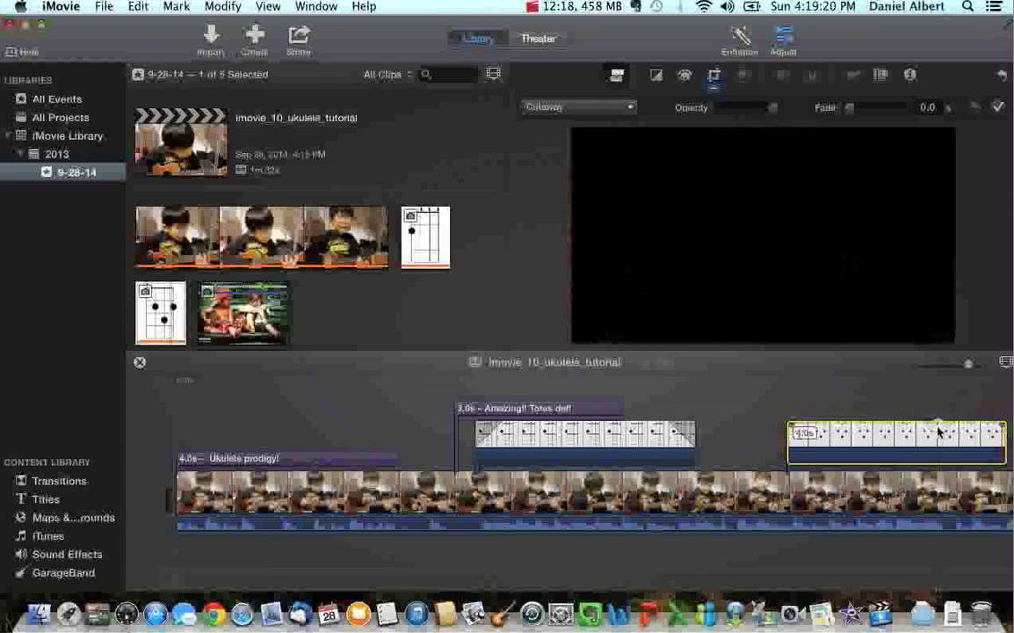
pyautogui.hscroll(5, 900, 472)
pyautogui.hscroll(8, 900, 472)
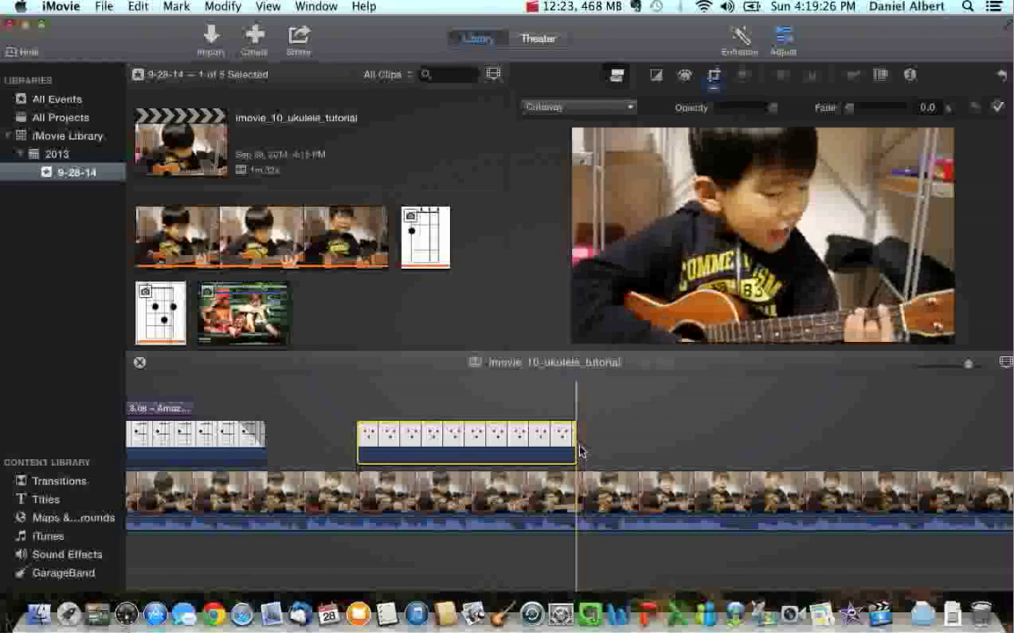
pyautogui.moveTo(578, 446); pyautogui.dragTo(744, 442)
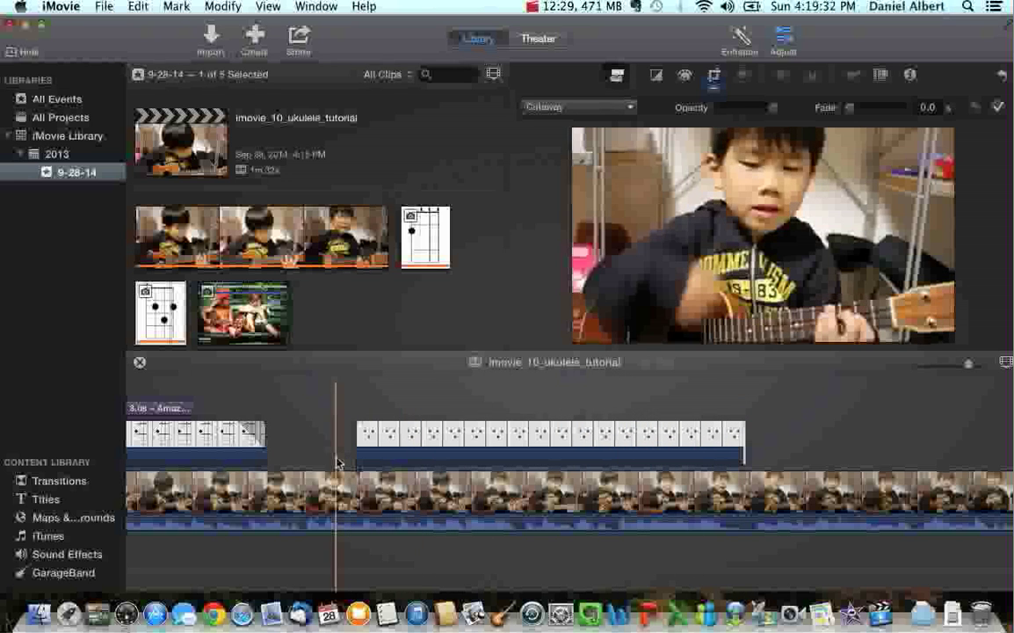
pyautogui.press('space')
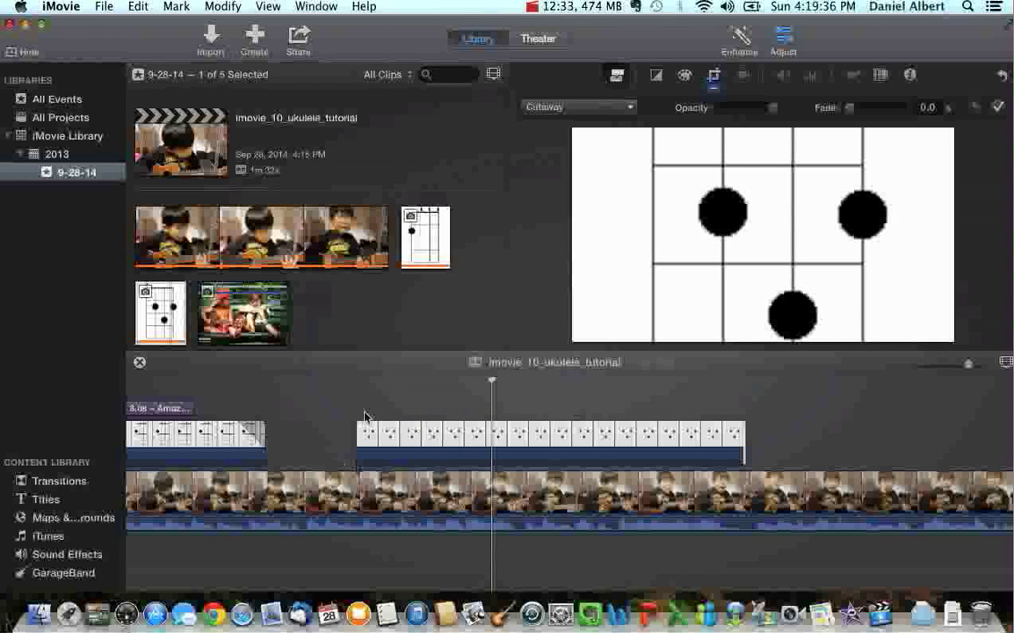
# Step: Set the three-dot chord diagram overlay to Picture in Picture, keeping Dissolve, and change its cropping style to Fit
pyautogui.click(595, 107)
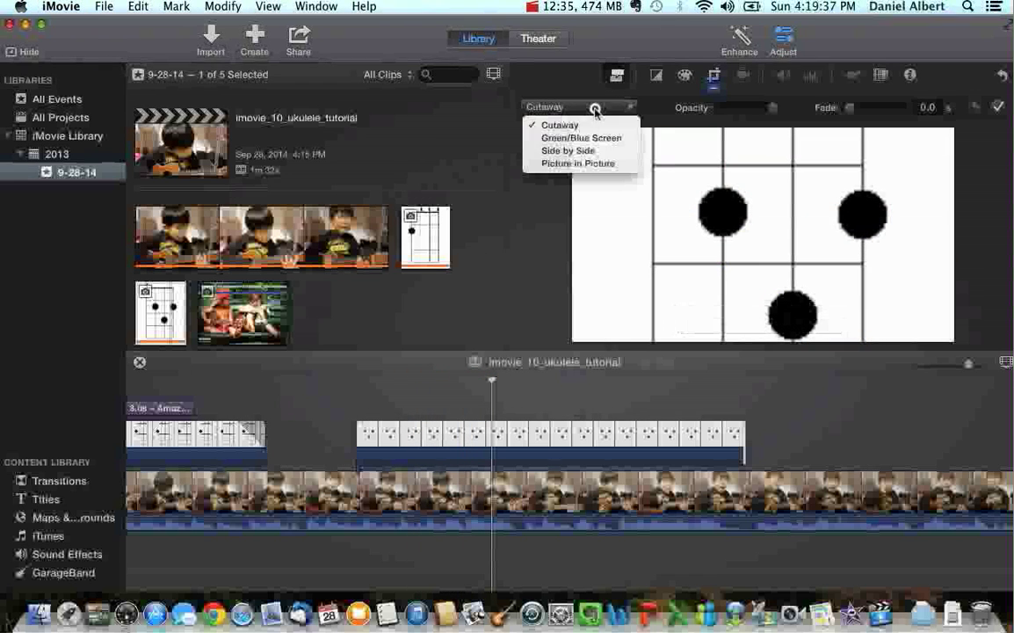
pyautogui.click(579, 163)
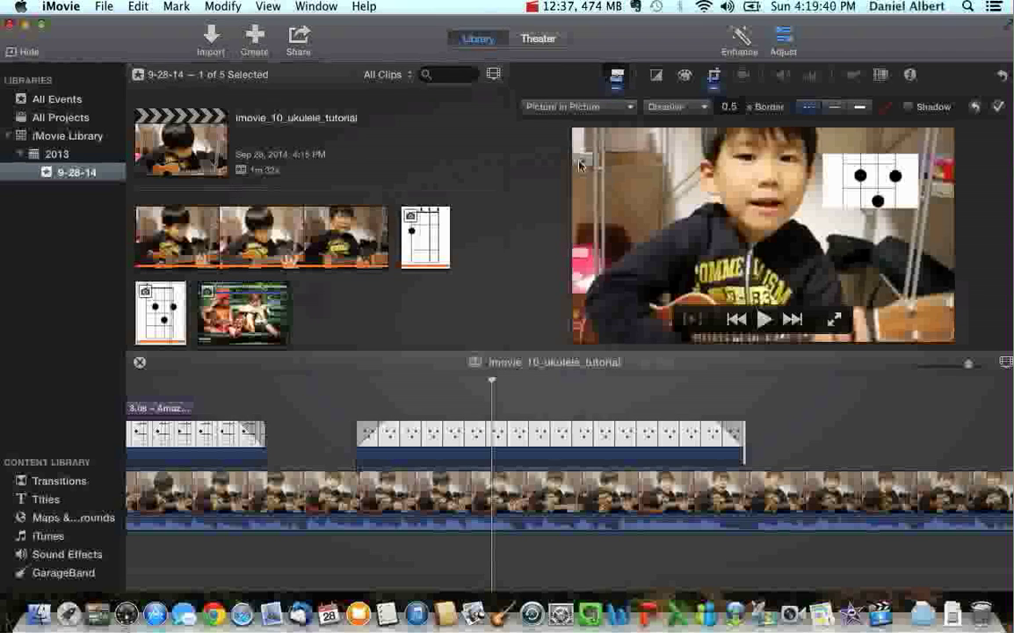
pyautogui.click(700, 108)
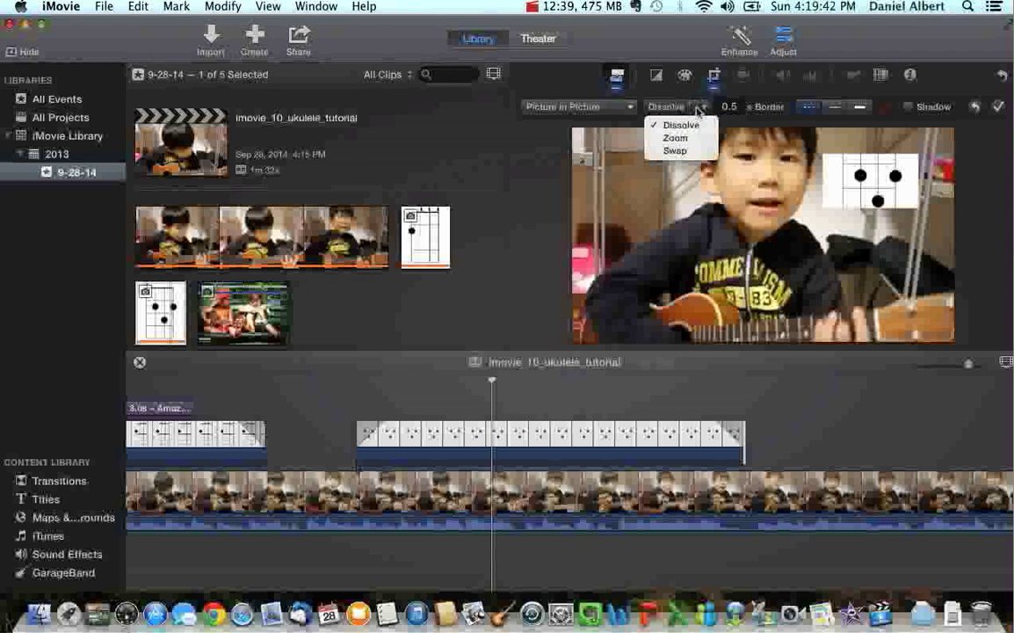
pyautogui.click(701, 105)
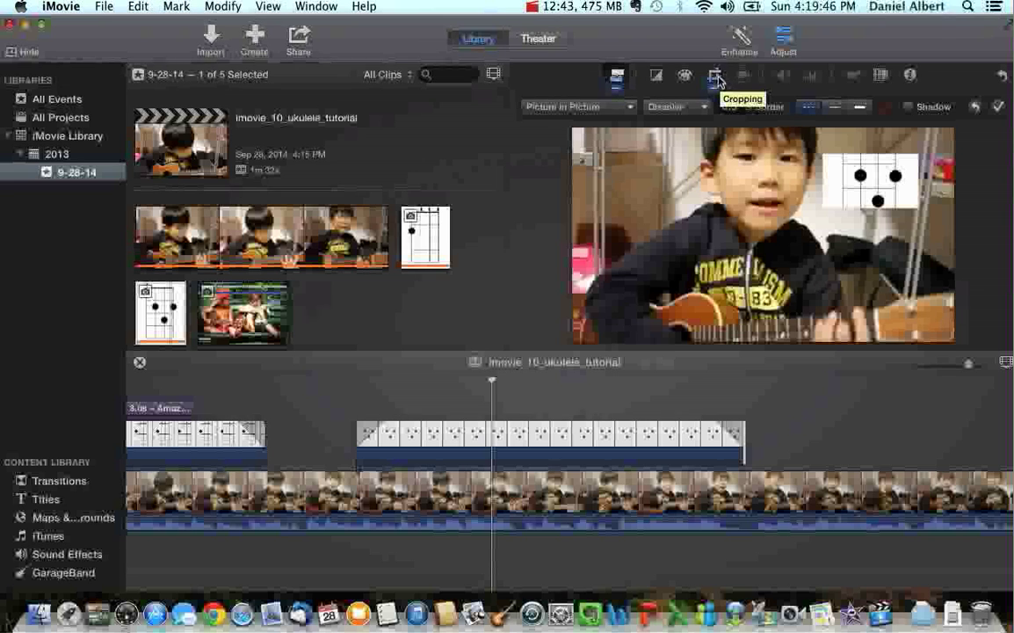
pyautogui.click(715, 77)
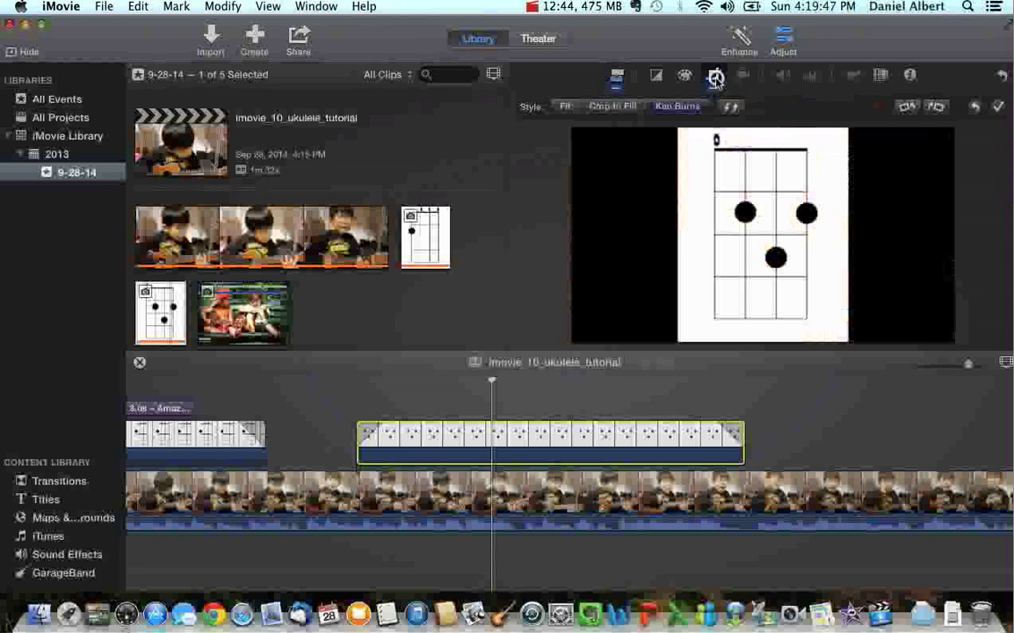
pyautogui.click(567, 108)
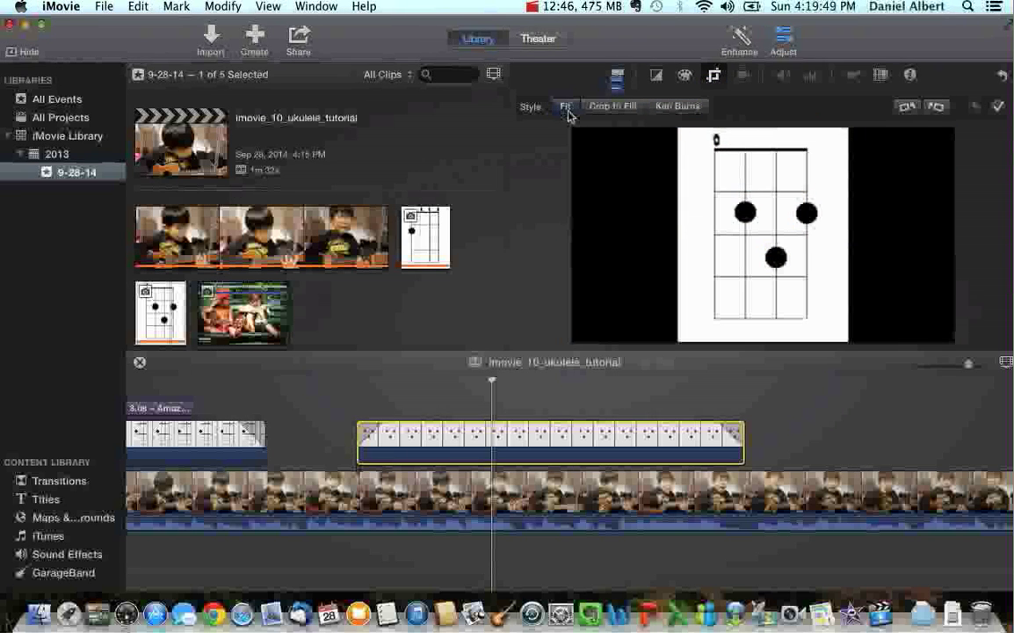
pyautogui.click(617, 78)
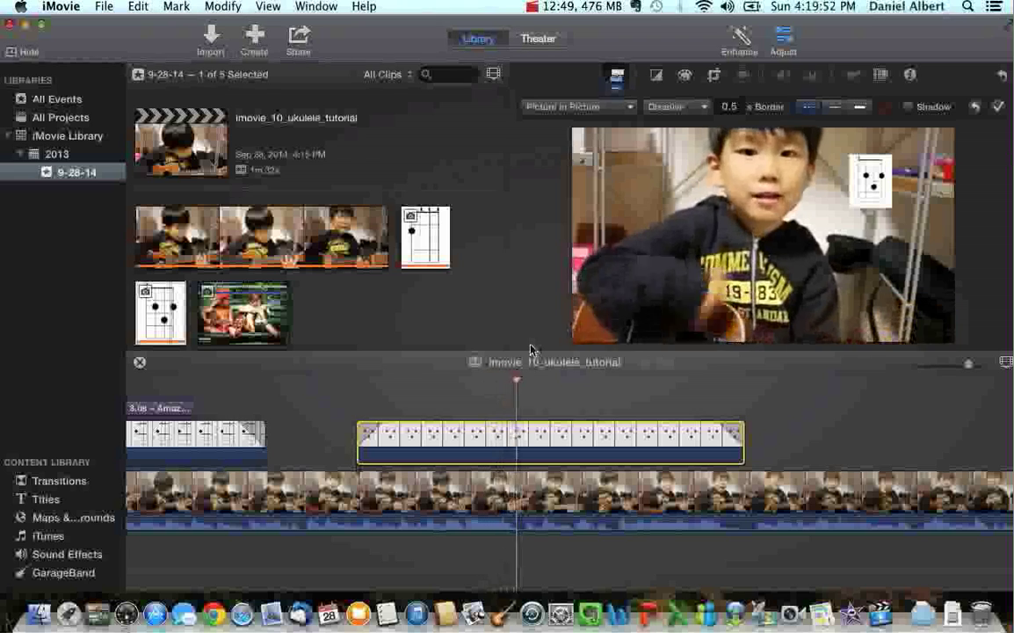
# Step: Enlarge the three-dot chord diagram inset in the upper-right area of the video frame and play back the result
pyautogui.press('space')
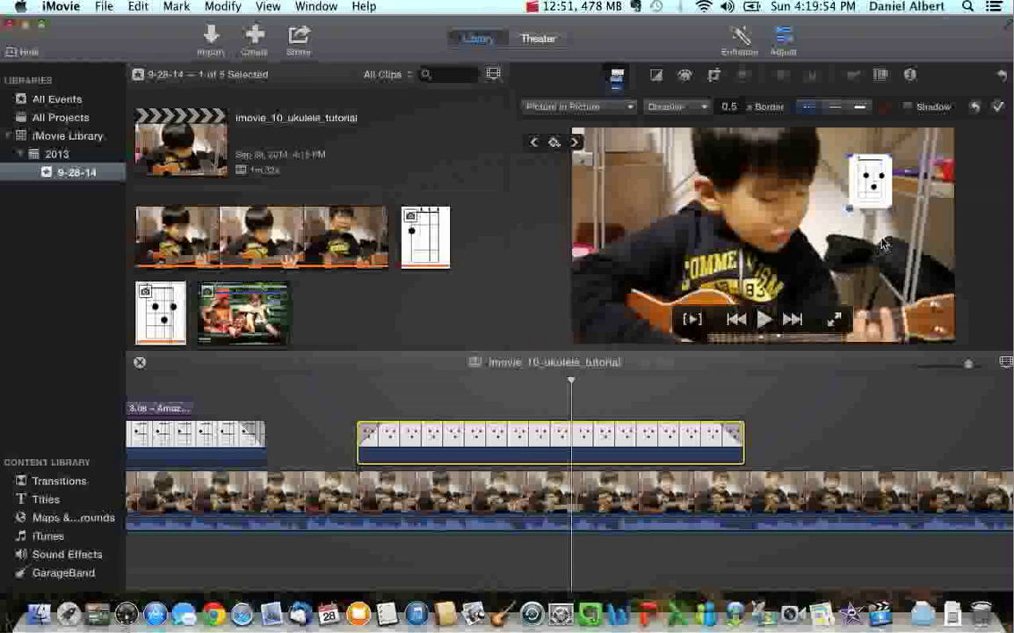
pyautogui.moveTo(892, 211); pyautogui.dragTo(925, 248)
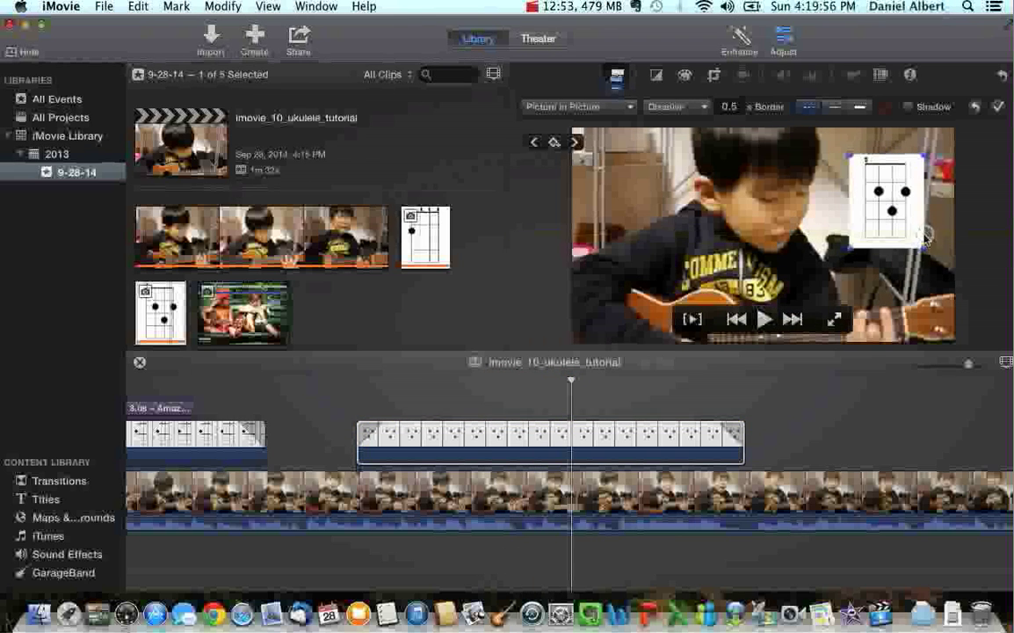
pyautogui.press('space')
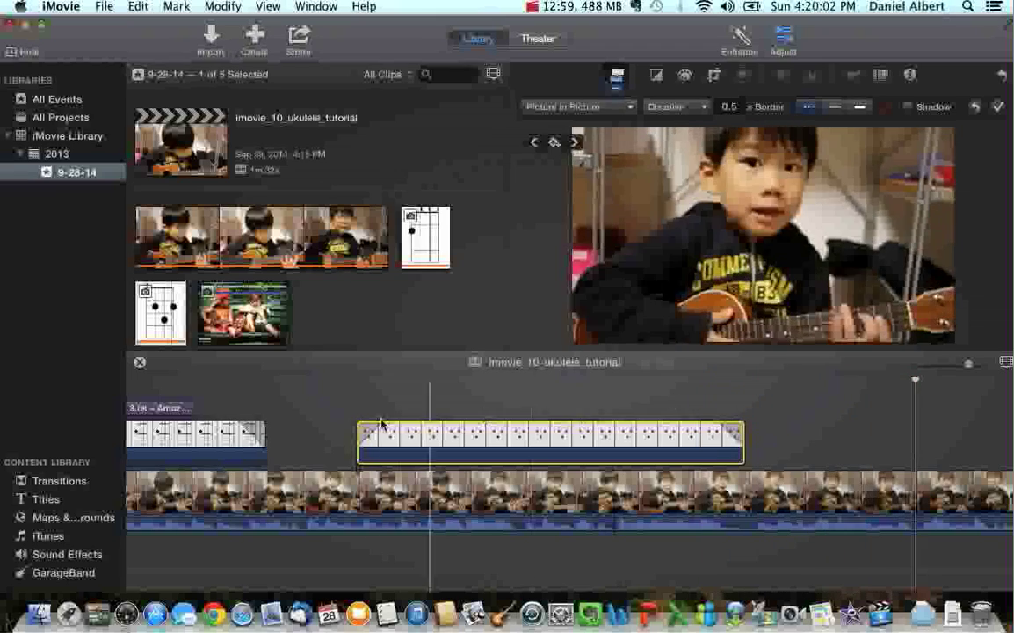
pyautogui.hscroll(-10, 380, 423)
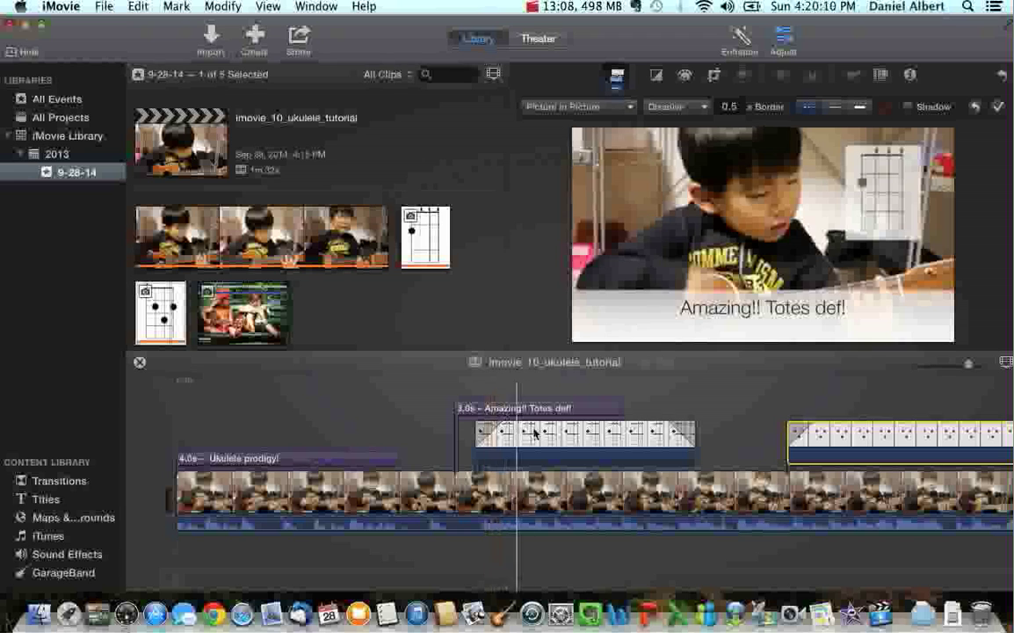
# Step: Add the image of two children playing ukuleles from the 9-28-14 event to the end of the timeline
pyautogui.click(872, 455)
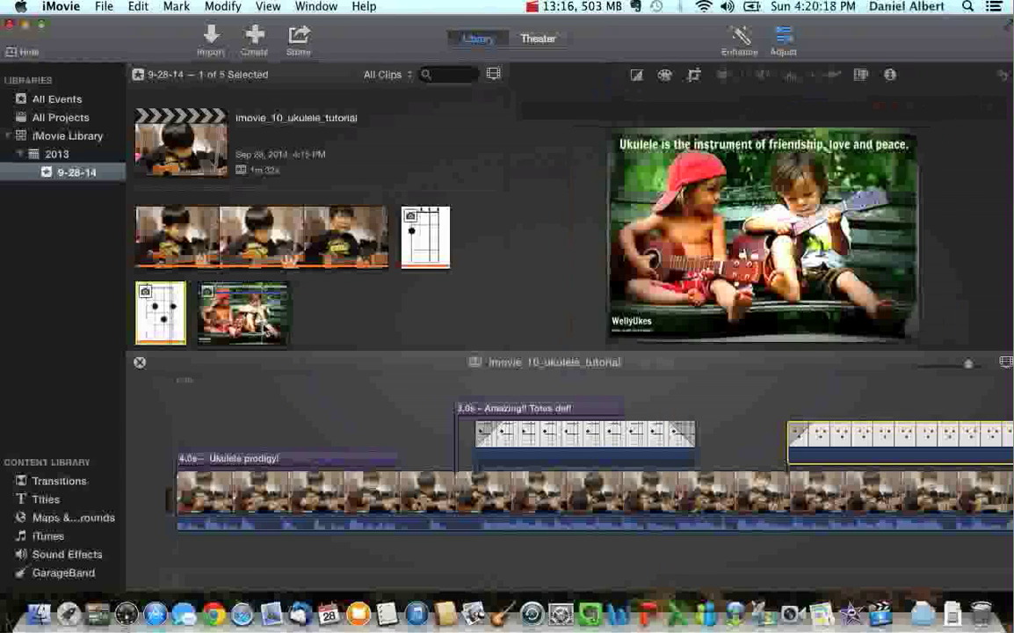
pyautogui.click(275, 337)
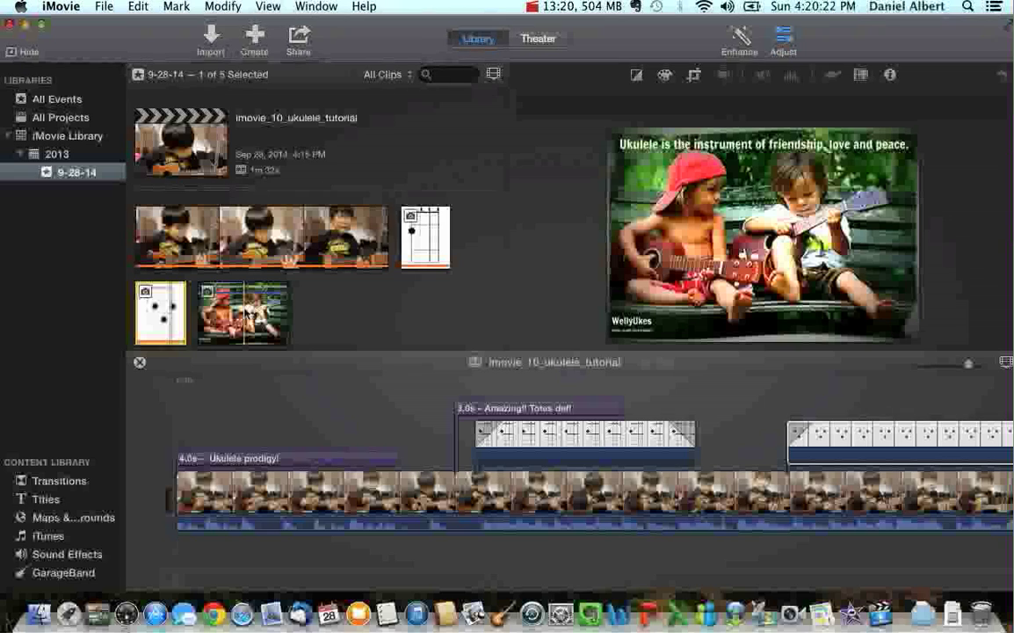
pyautogui.click(281, 338)
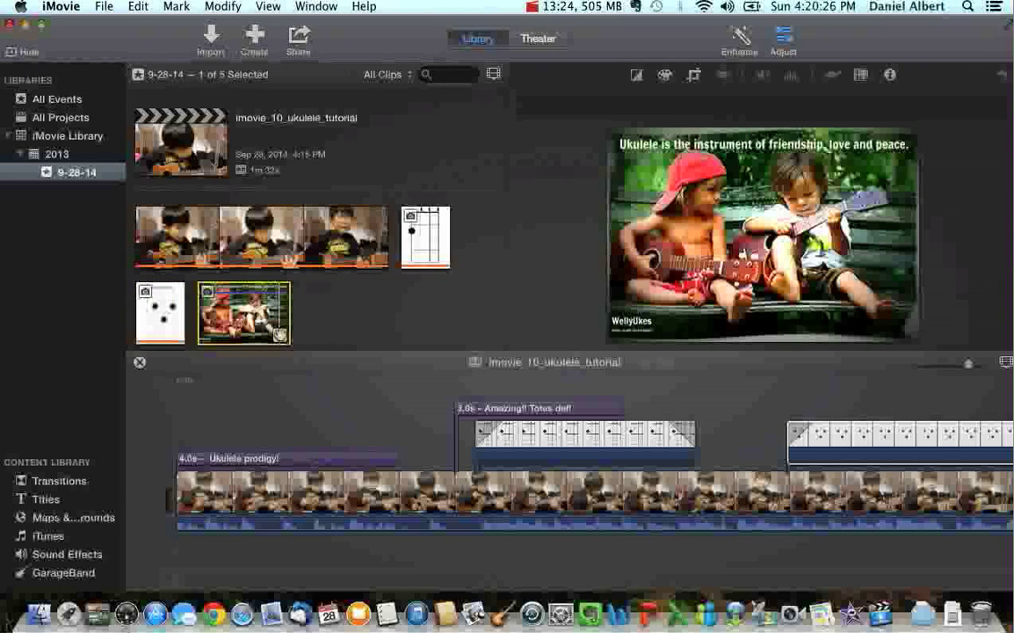
pyautogui.moveTo(279, 335); pyautogui.dragTo(791, 516)
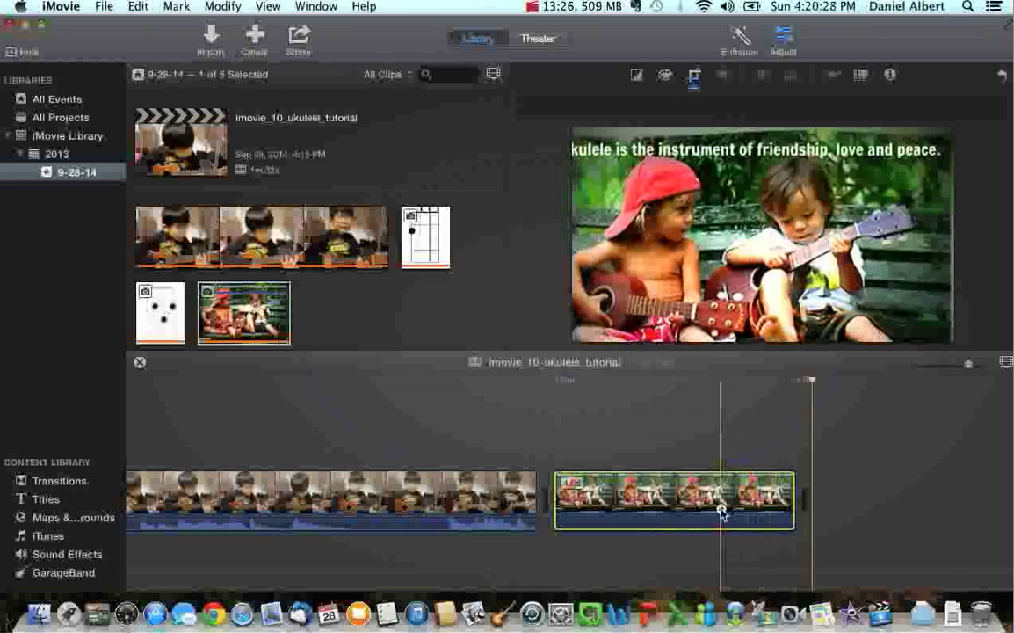
# Step: Move the image of two children playing ukuleles to the start of the timeline, before the performance video, and play the opening
pyautogui.moveTo(719, 511); pyautogui.dragTo(145, 518)
pyautogui.moveTo(281, 516); pyautogui.dragTo(340, 511)
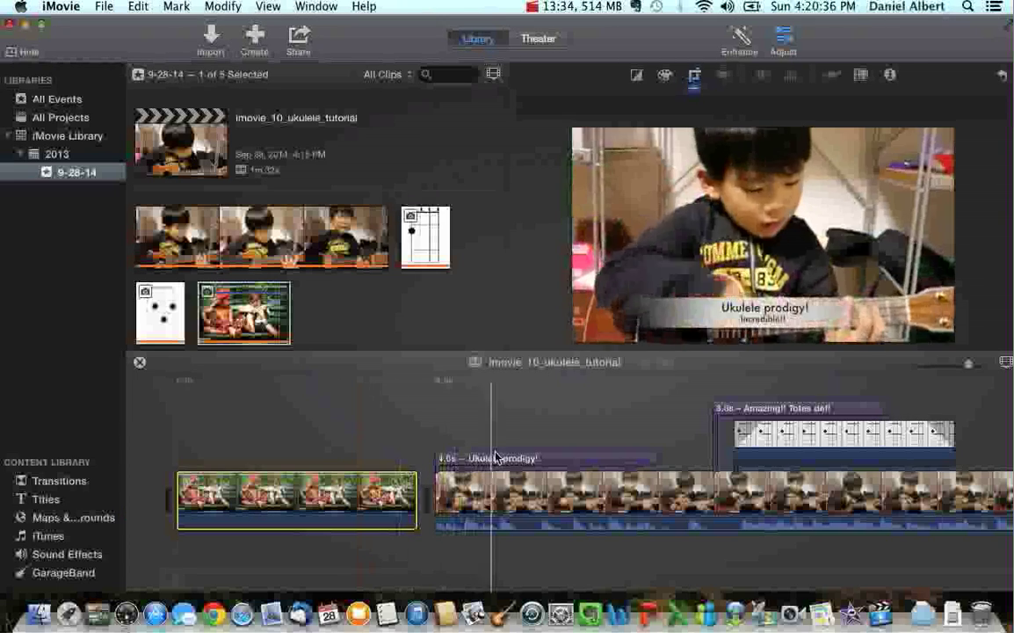
pyautogui.press('space')
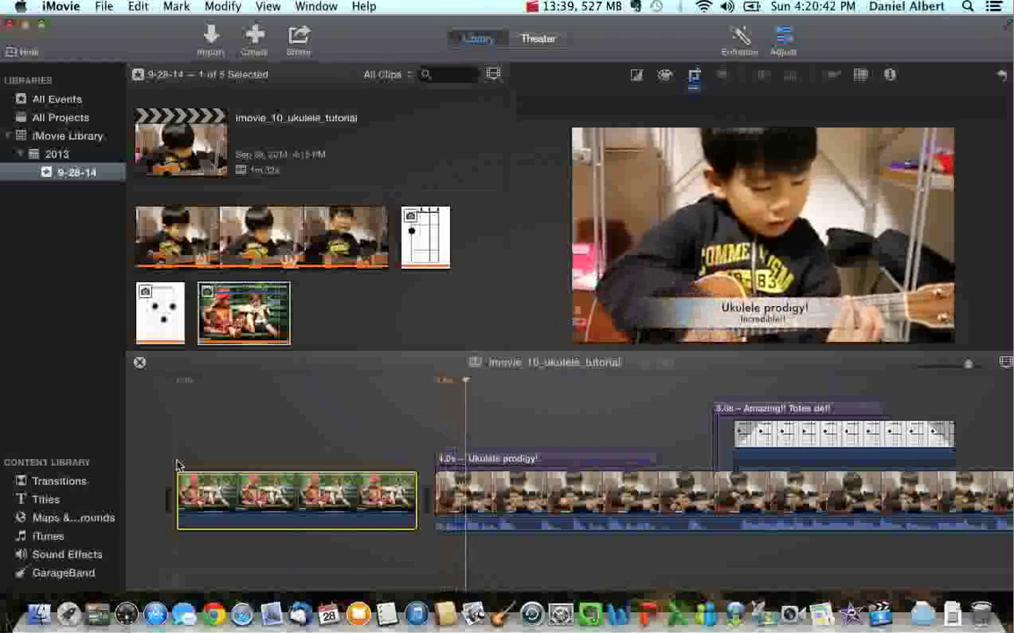
pyautogui.press('space')
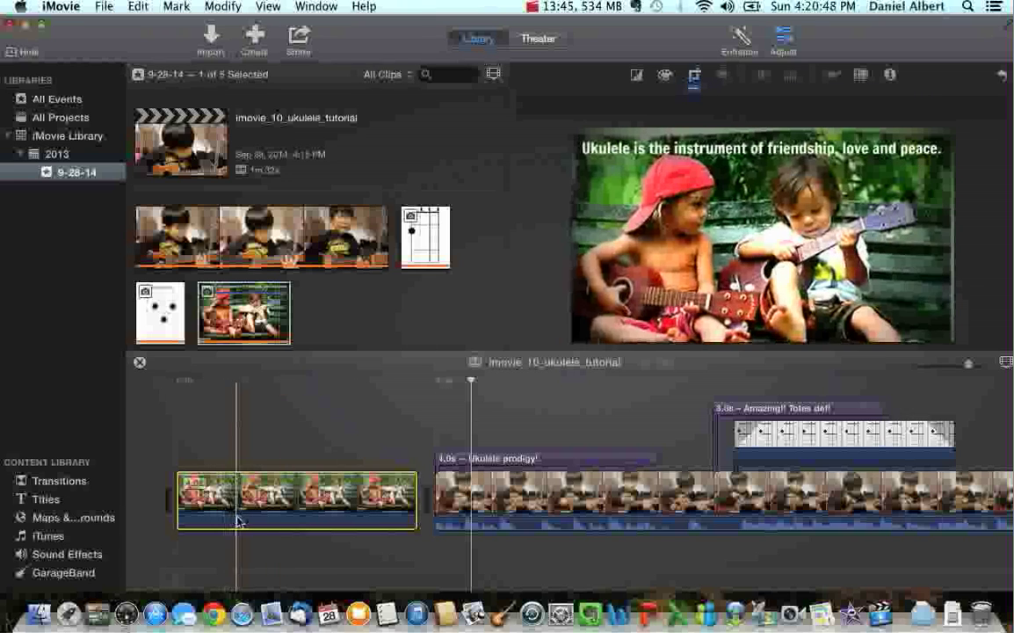
# Step: Set the opening image's cropping style to Crop to Fill after trying Fit, and play the movie from the start
pyautogui.click(694, 78)
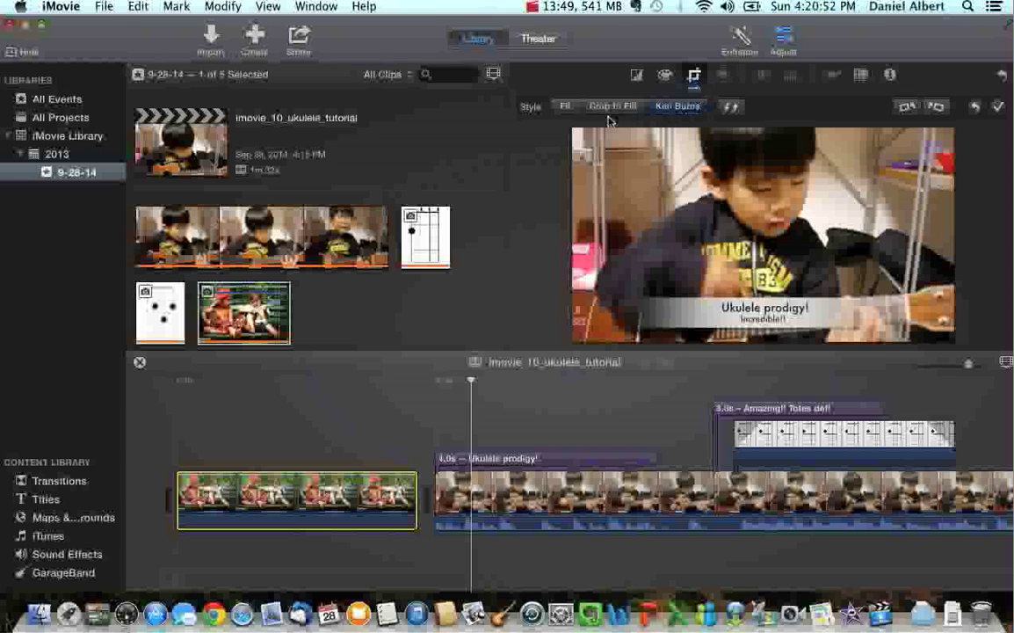
pyautogui.click(565, 107)
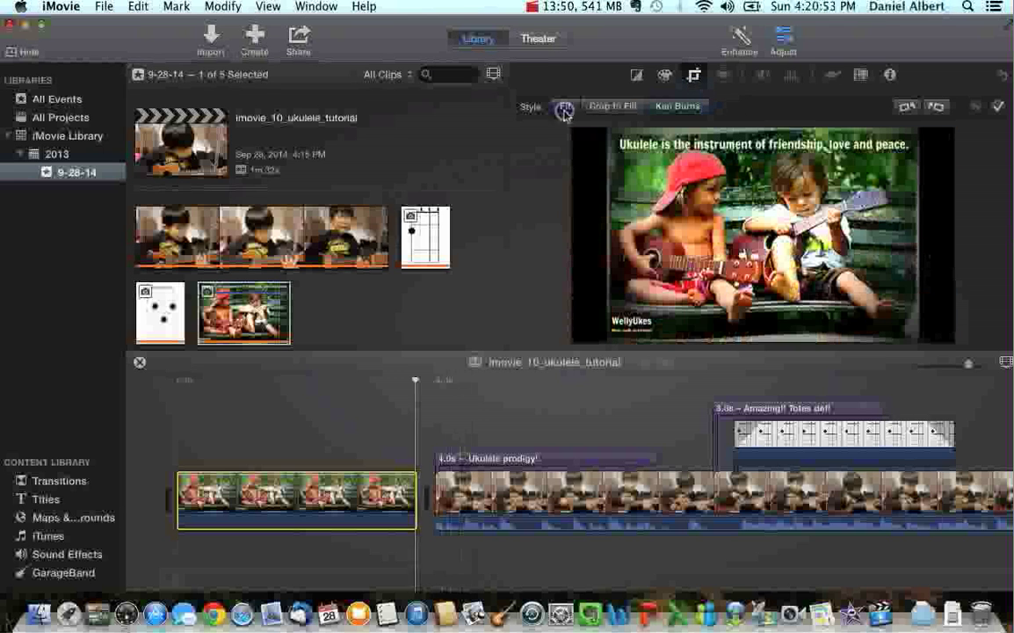
pyautogui.click(619, 107)
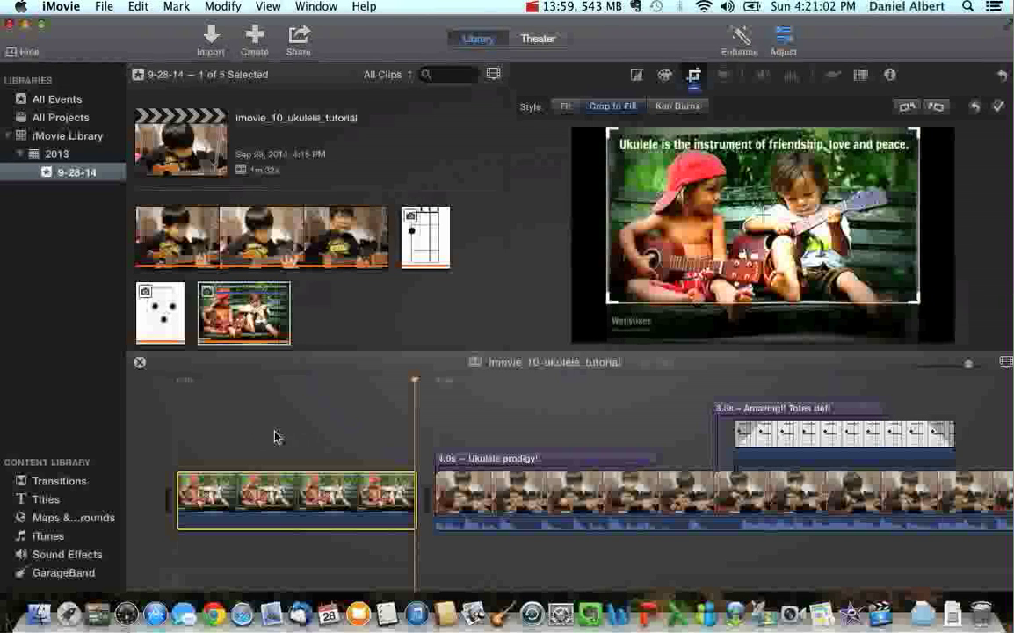
pyautogui.click(180, 386)
pyautogui.press('space')
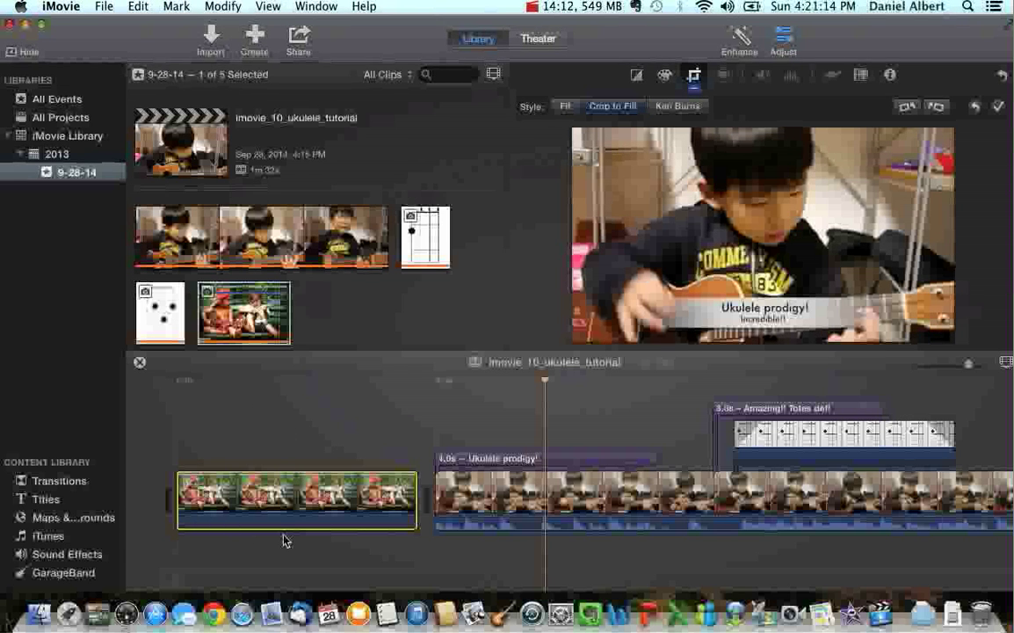
# Step: Add Jake Shimabukuro's Bohemian Rhapsody (Live Version) from iTunes beneath the opening image, starting at the movie's beginning, and play it
pyautogui.click(72, 540)
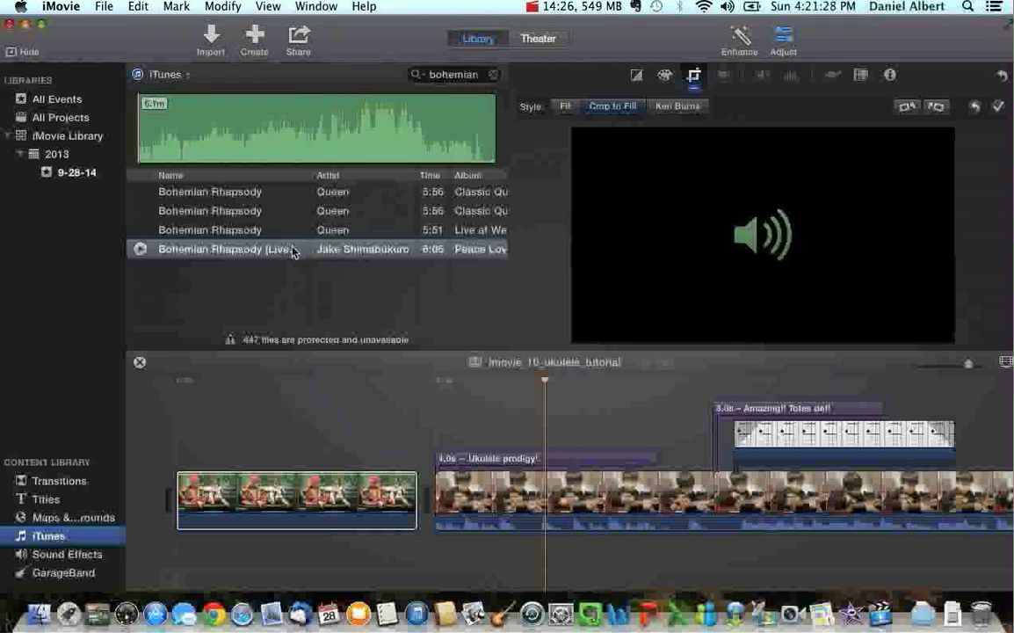
pyautogui.moveTo(235, 254); pyautogui.dragTo(176, 552)
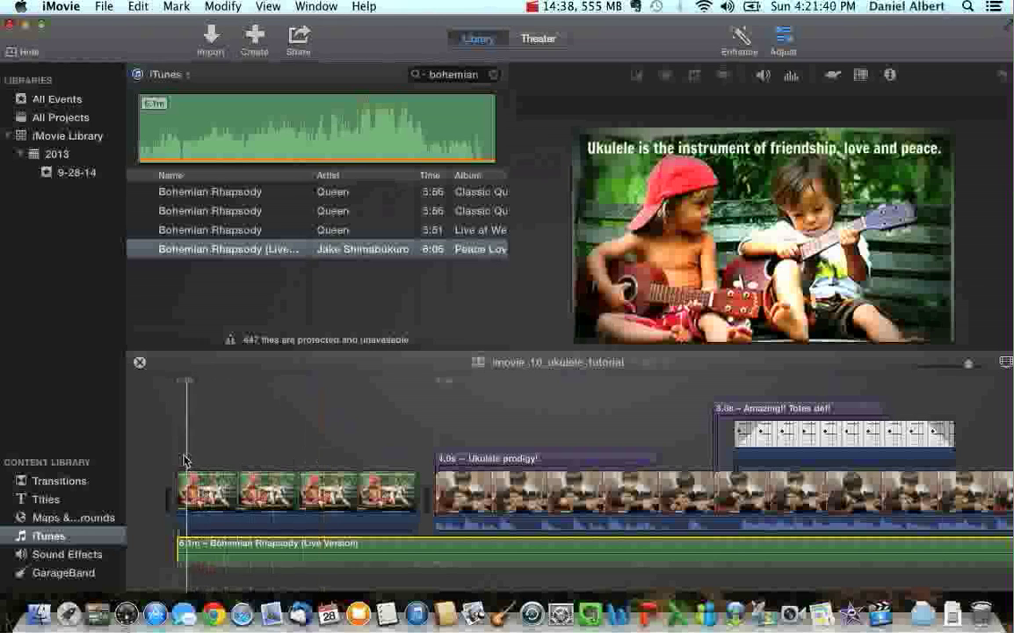
pyautogui.press('space')
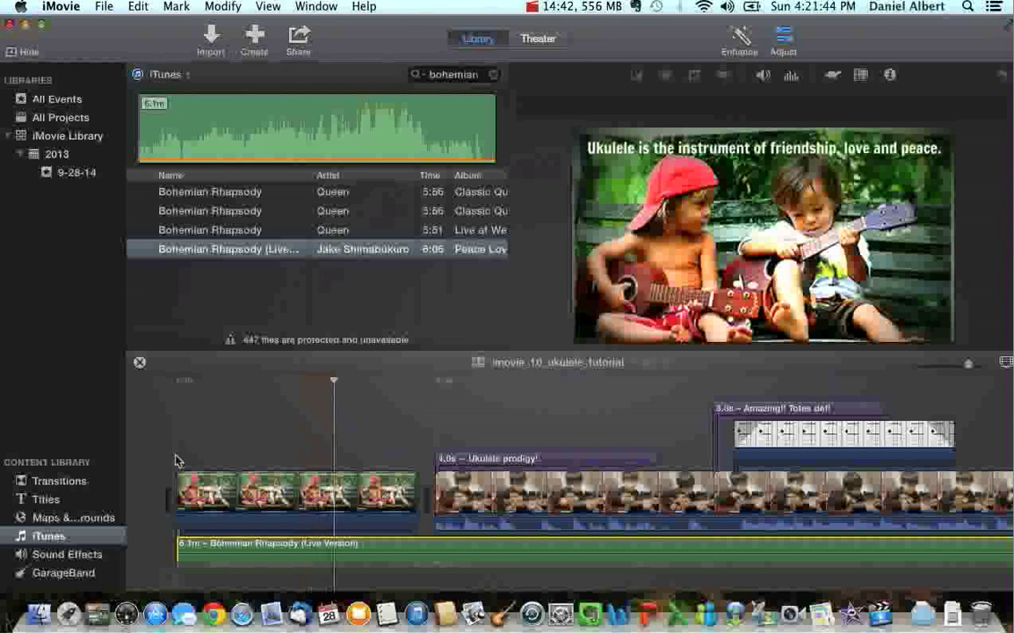
pyautogui.press('space')
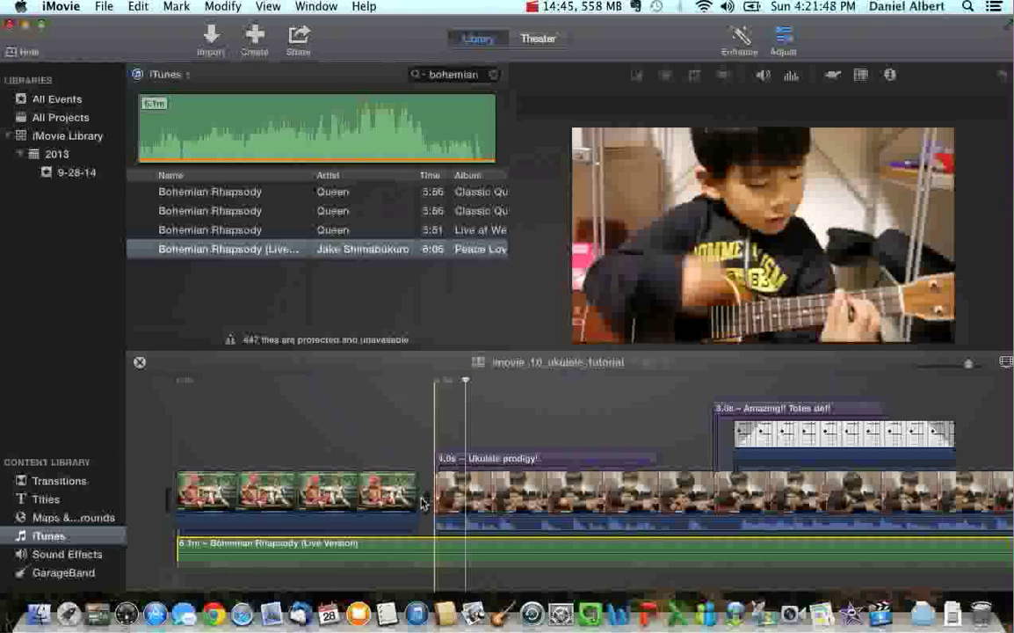
# Step: Extend the opening image's duration to about 7.3 s, checking the timing against the music by playing it
pyautogui.moveTo(420, 503); pyautogui.dragTo(652, 498)
pyautogui.click(276, 482)
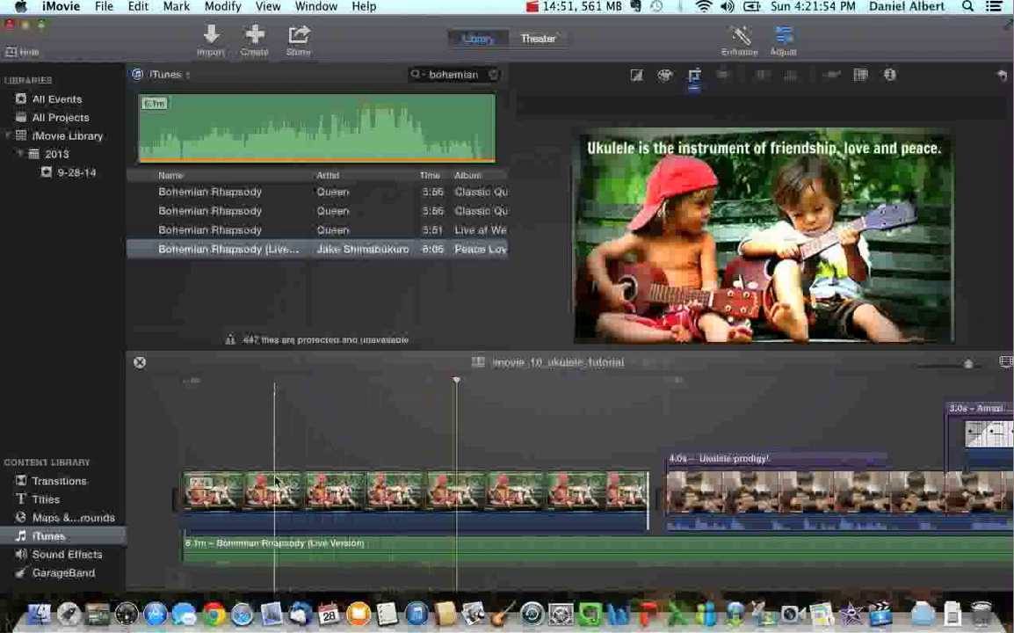
pyautogui.press('space')
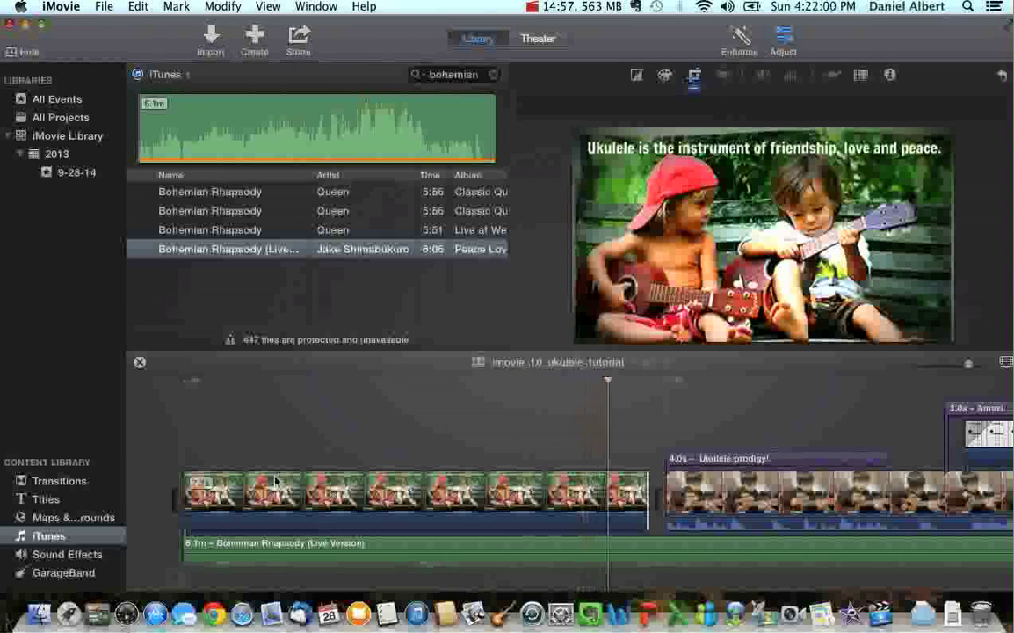
pyautogui.press('space')
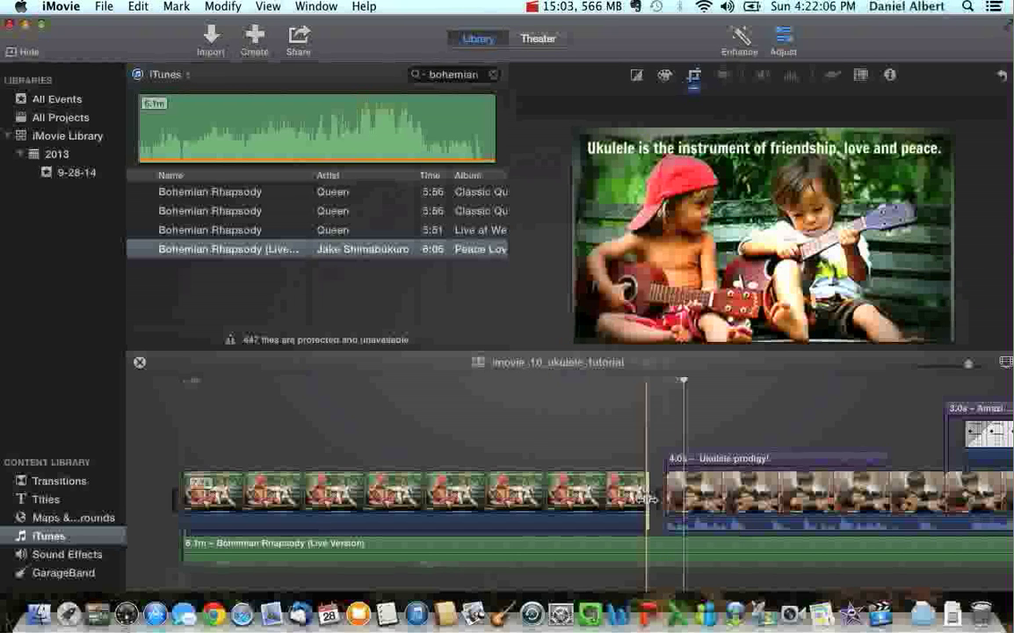
pyautogui.moveTo(648, 499); pyautogui.dragTo(618, 499)
pyautogui.press('space')
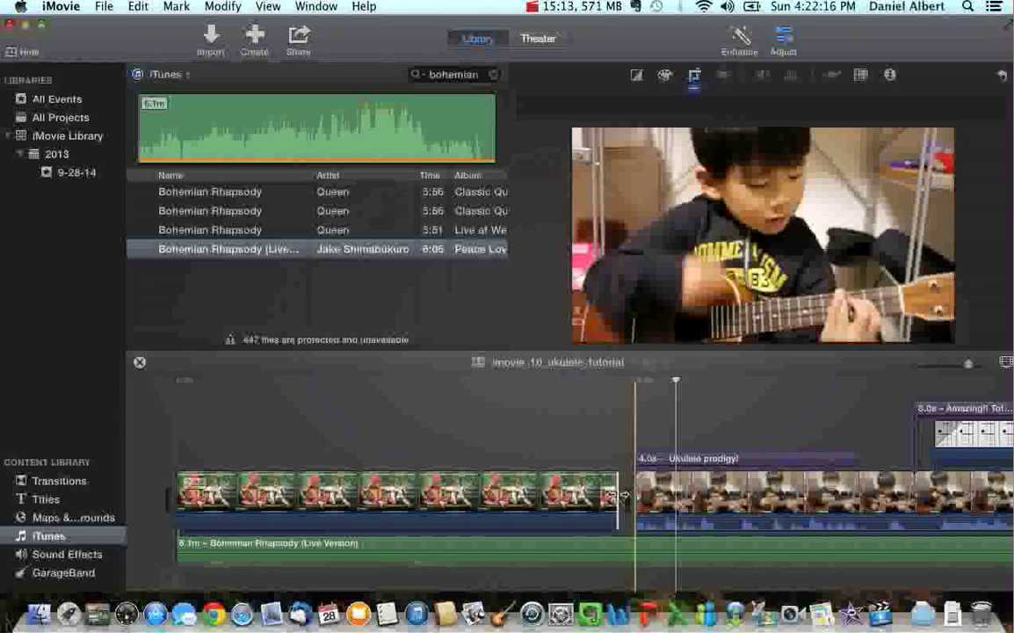
pyautogui.moveTo(617, 494); pyautogui.dragTo(618, 495)
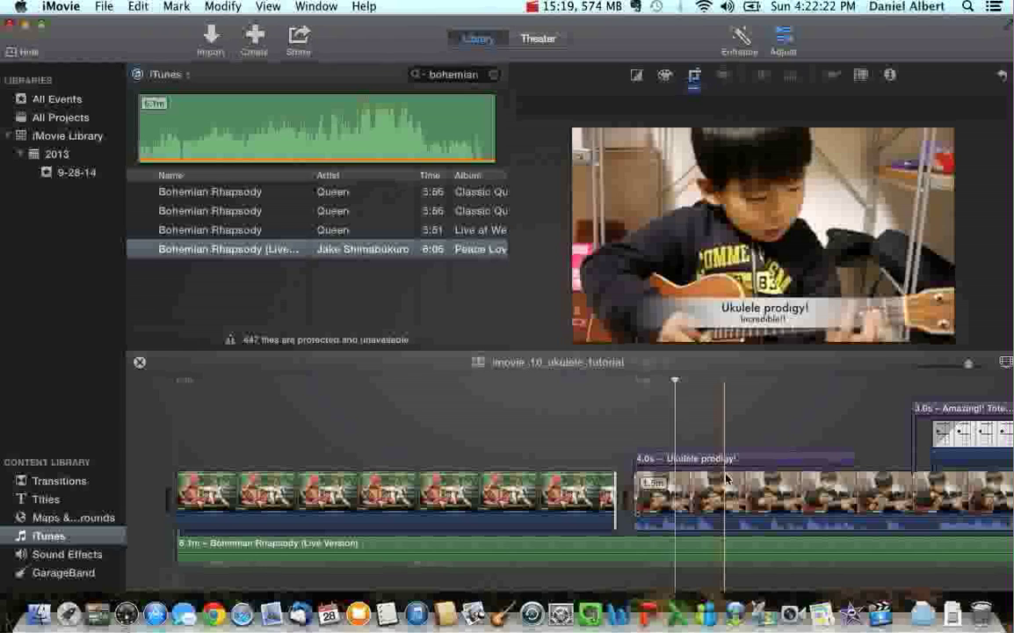
# Step: Try to cut the Bohemian Rhapsody track where the opening image ends, and play across that point
pyautogui.click(616, 548)
pyautogui.moveTo(617, 549)
pyautogui.mouseDown()
pyautogui.moveTo(653, 542)
pyautogui.moveTo(618, 550)
pyautogui.mouseUp()
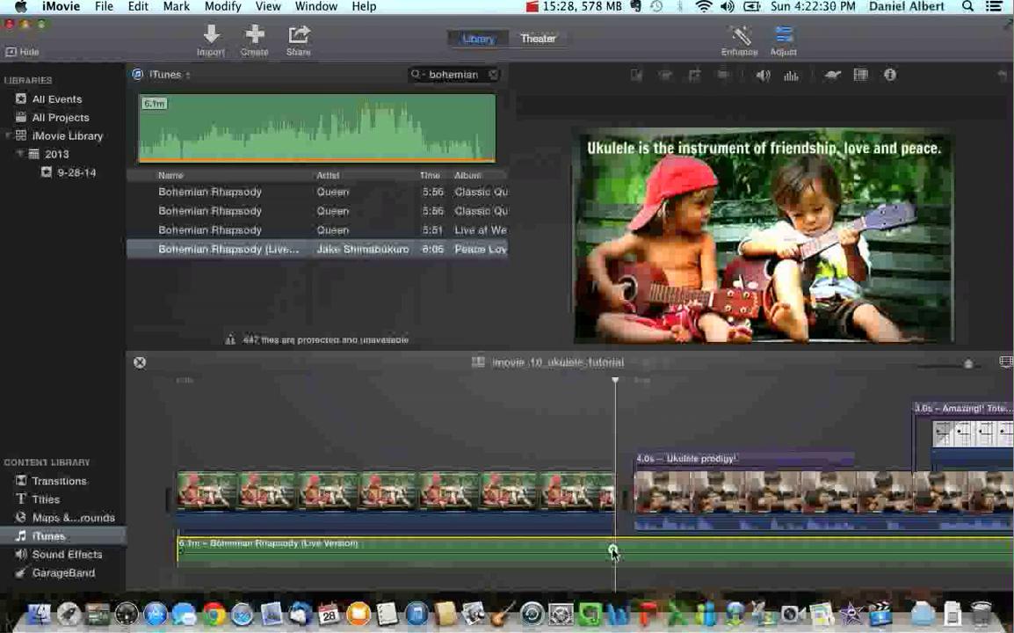
pyautogui.click(614, 550)
pyautogui.click(617, 552)
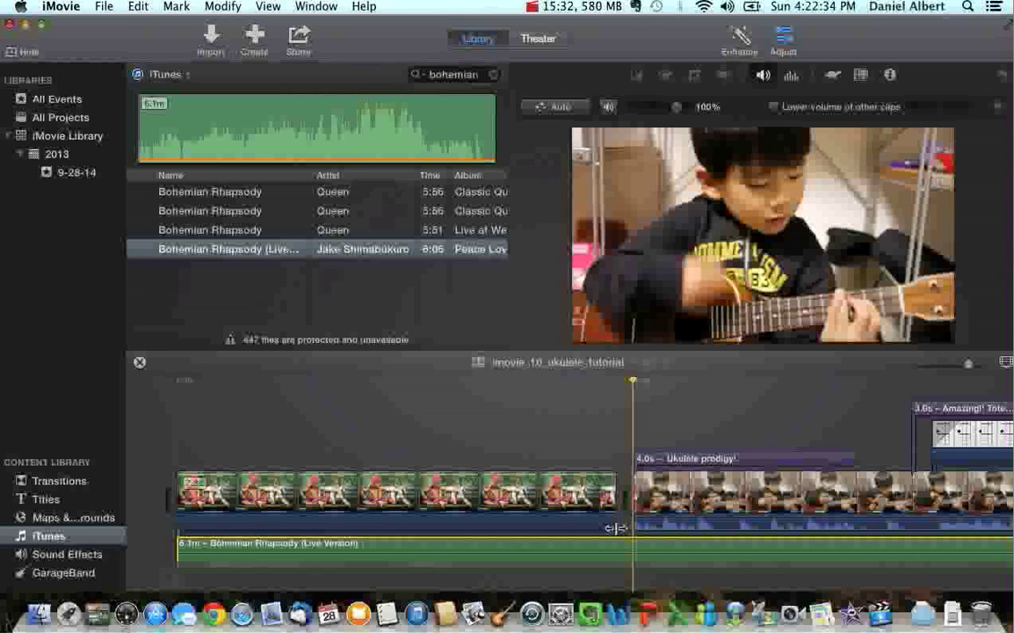
pyautogui.click(615, 524)
pyautogui.click(617, 556)
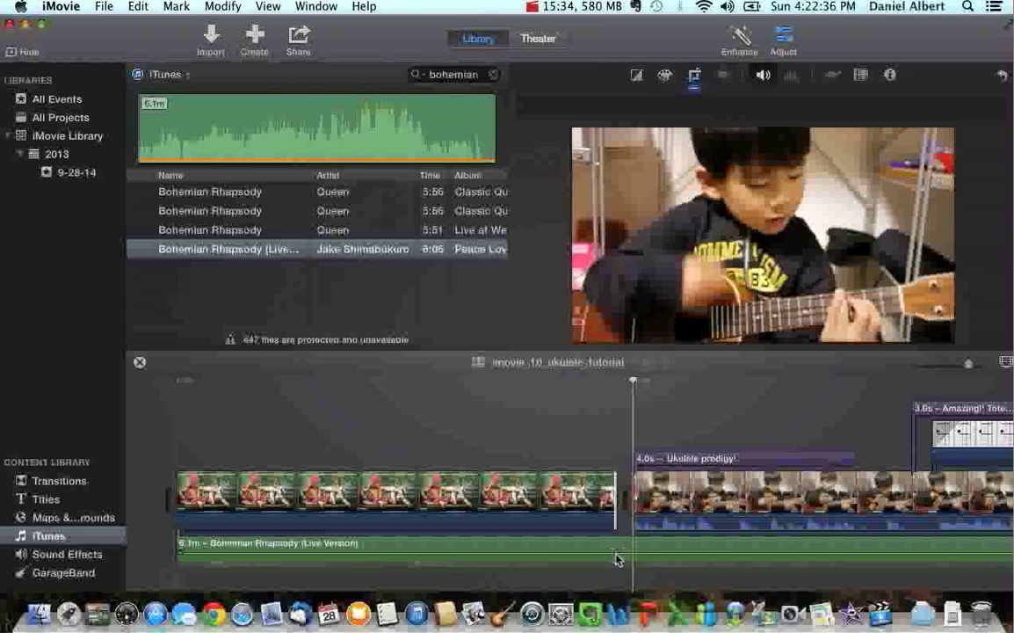
pyautogui.moveTo(616, 557)
pyautogui.mouseDown()
pyautogui.moveTo(633, 553)
pyautogui.moveTo(614, 552)
pyautogui.mouseUp()
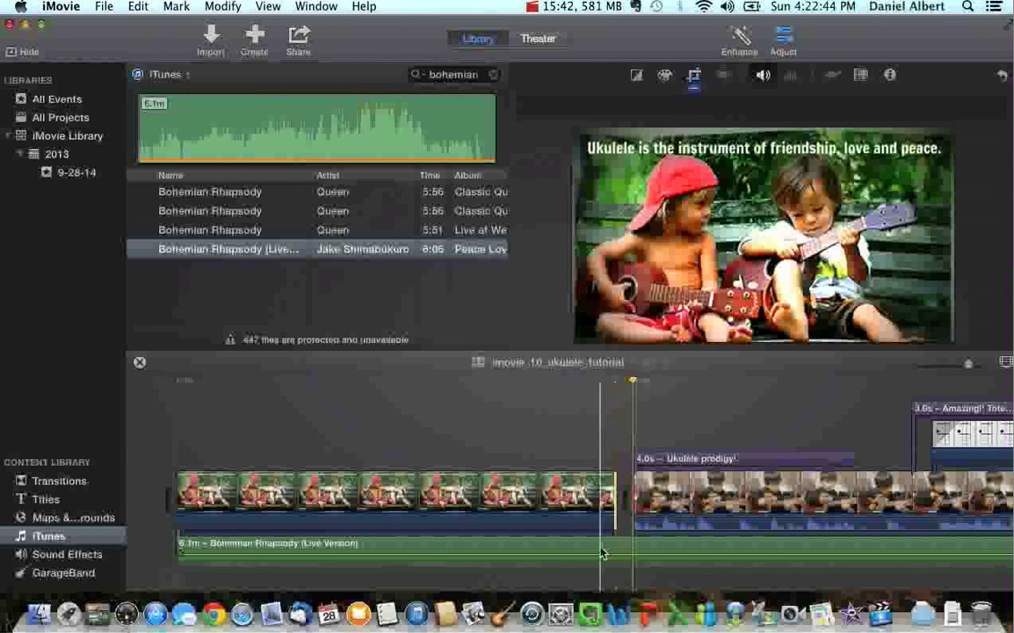
pyautogui.press('space')
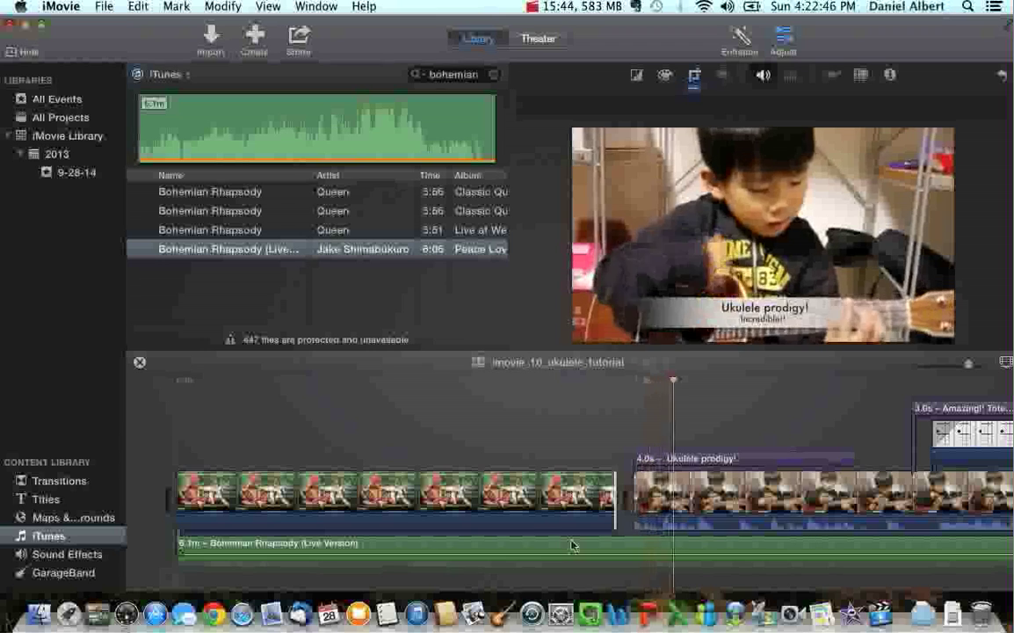
pyautogui.press('space')
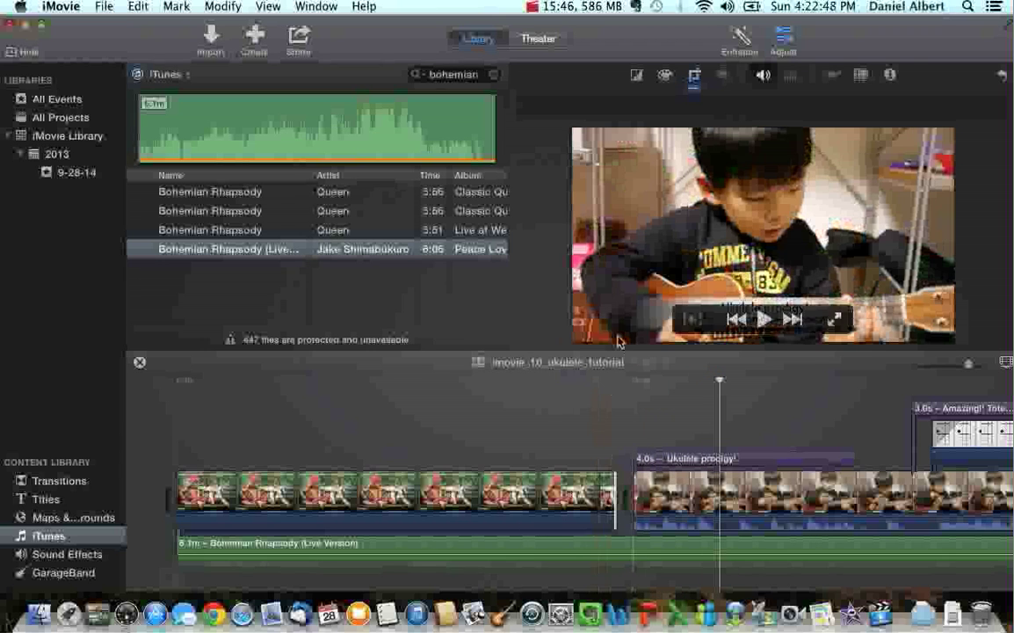
# Step: Shorten the Bohemian Rhapsody track to about 7.3 s so it ends together with the opening image, removing the rest
pyautogui.click(580, 6)
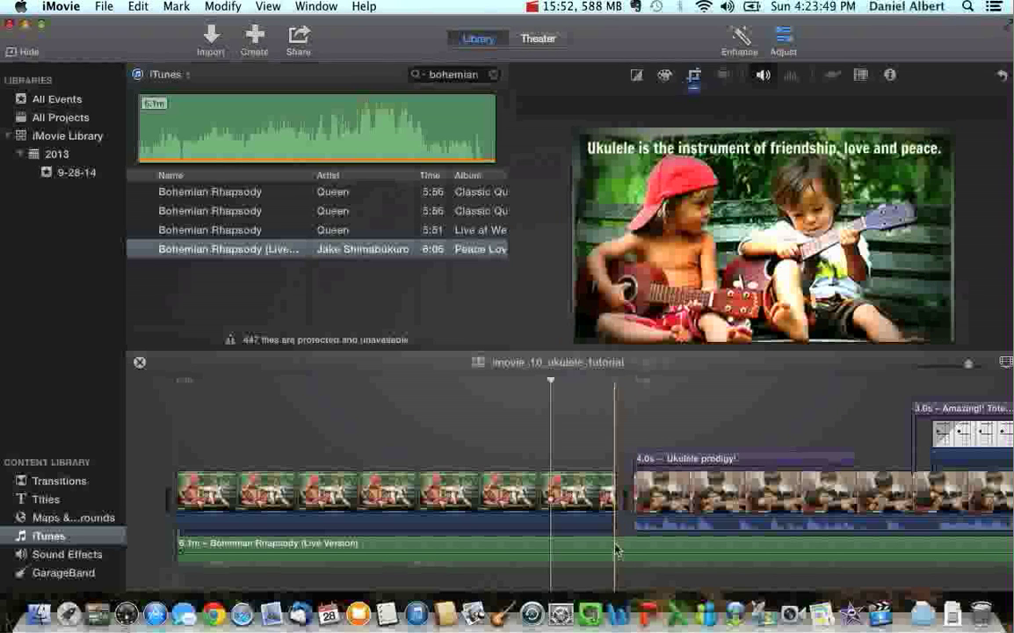
pyautogui.click(615, 546)
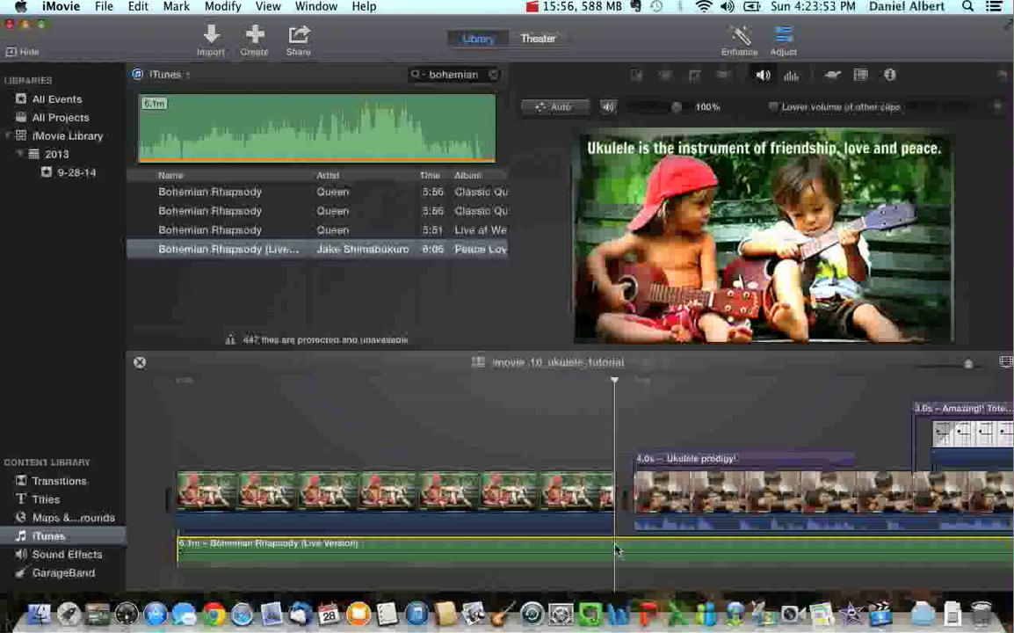
pyautogui.moveTo(615, 546); pyautogui.dragTo(616, 544)
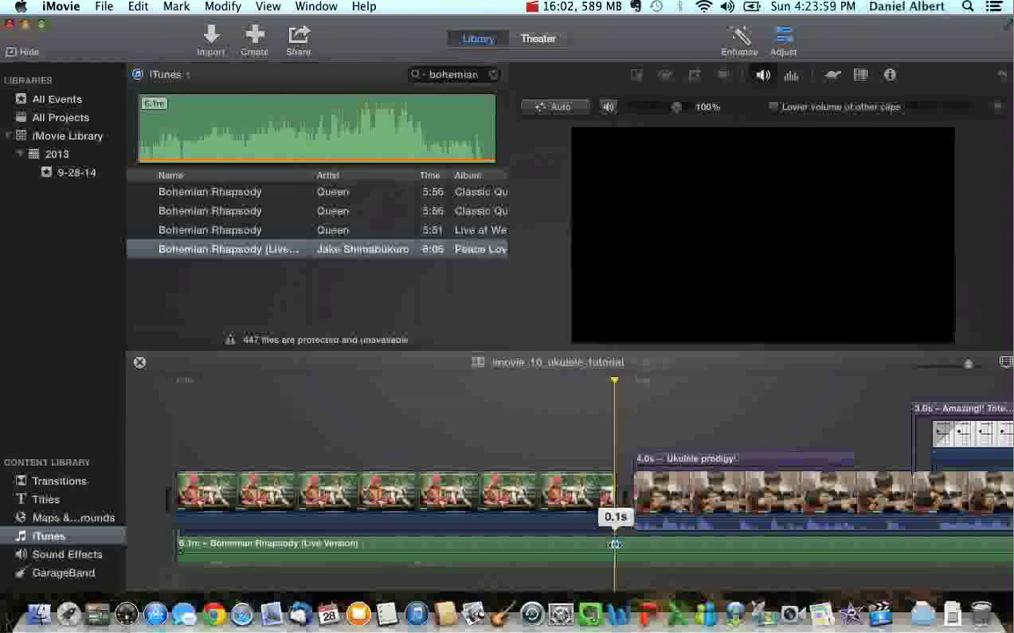
pyautogui.moveTo(615, 544); pyautogui.dragTo(956, 545)
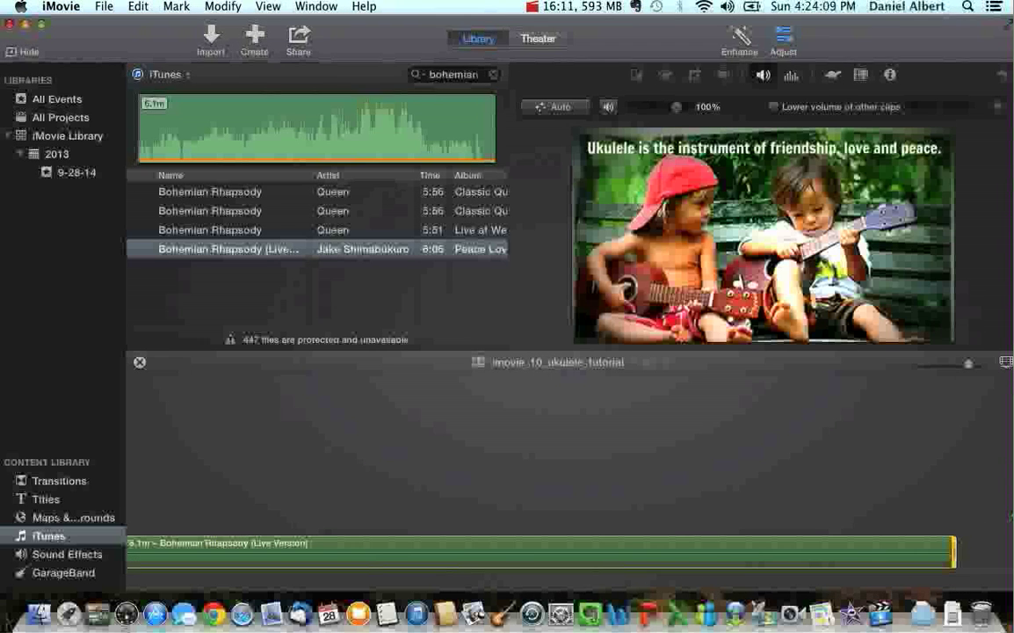
pyautogui.press('Delete')
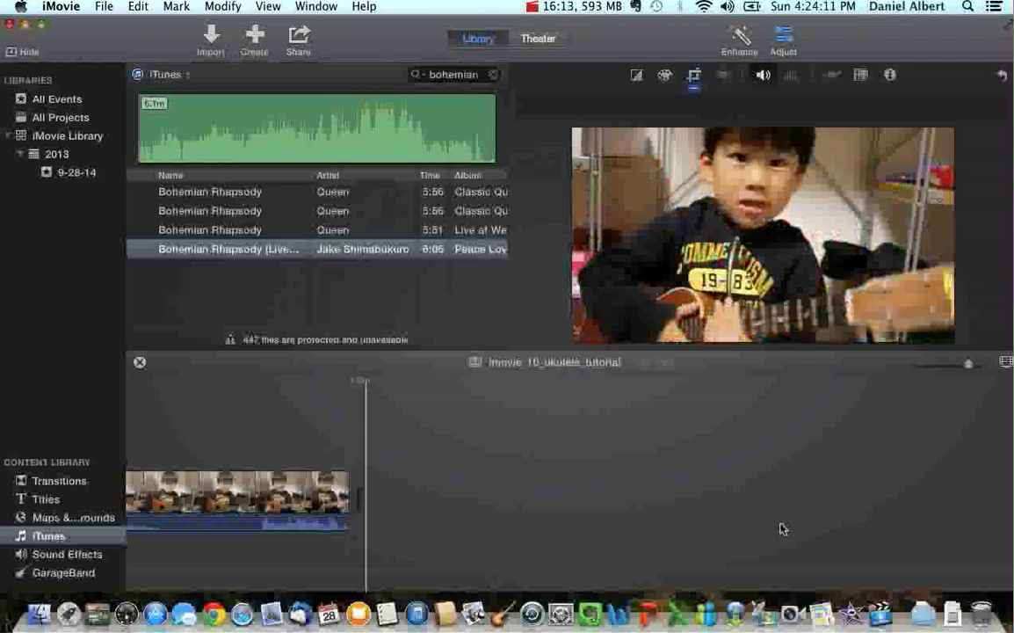
# Step: Play the movie from the beginning and review the opening music, titles and both chord diagram insets along the timeline
pyautogui.hscroll(-20, 781, 528)
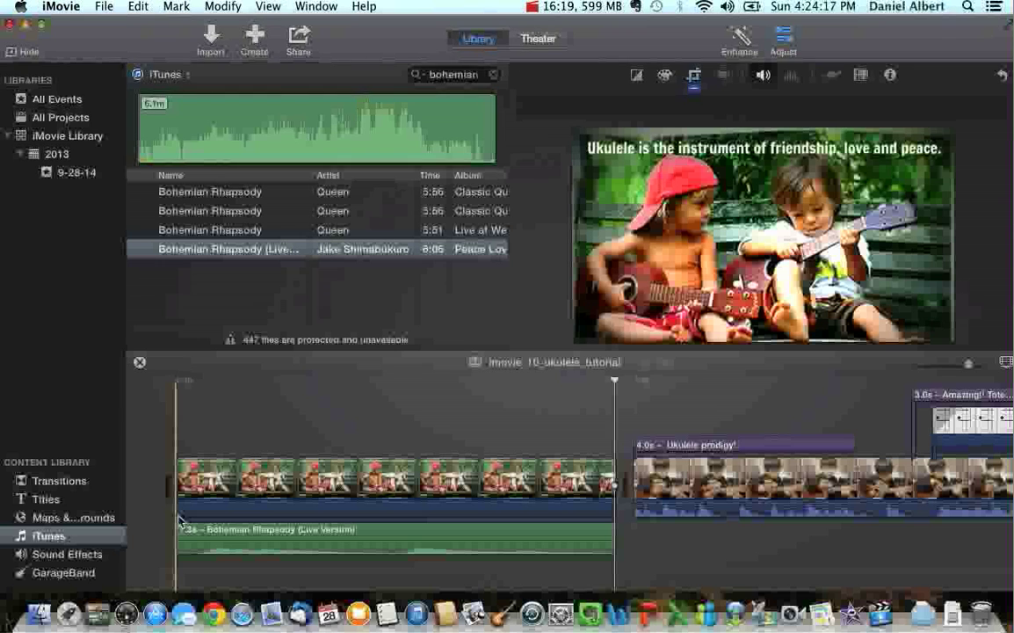
pyautogui.press('space')
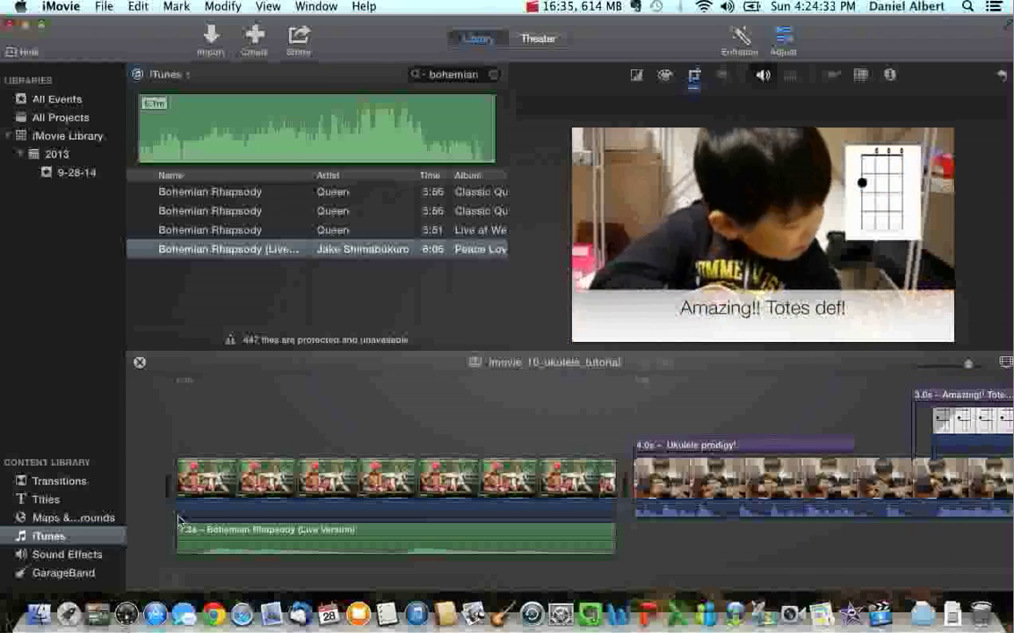
pyautogui.hscroll(3, 178, 521)
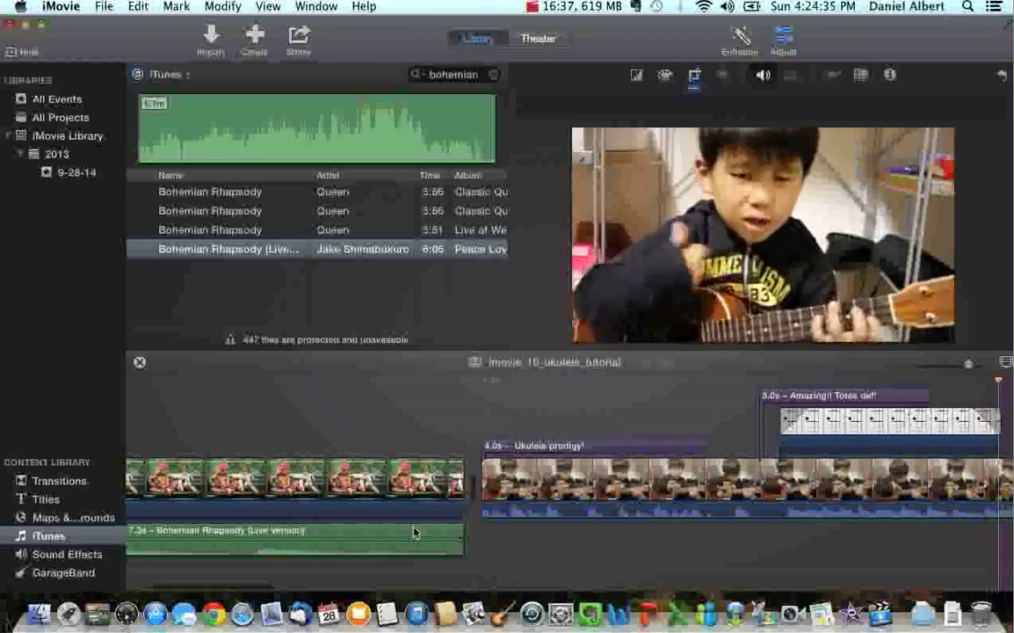
pyautogui.hscroll(3, 415, 532)
pyautogui.hscroll(5, 415, 532)
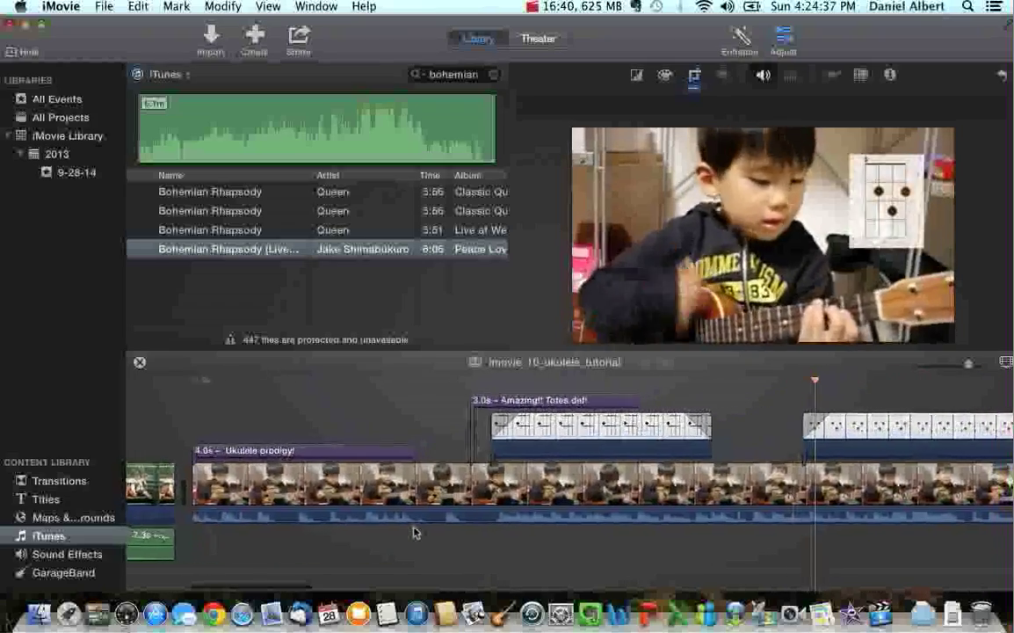
pyautogui.hscroll(5, 488, 559)
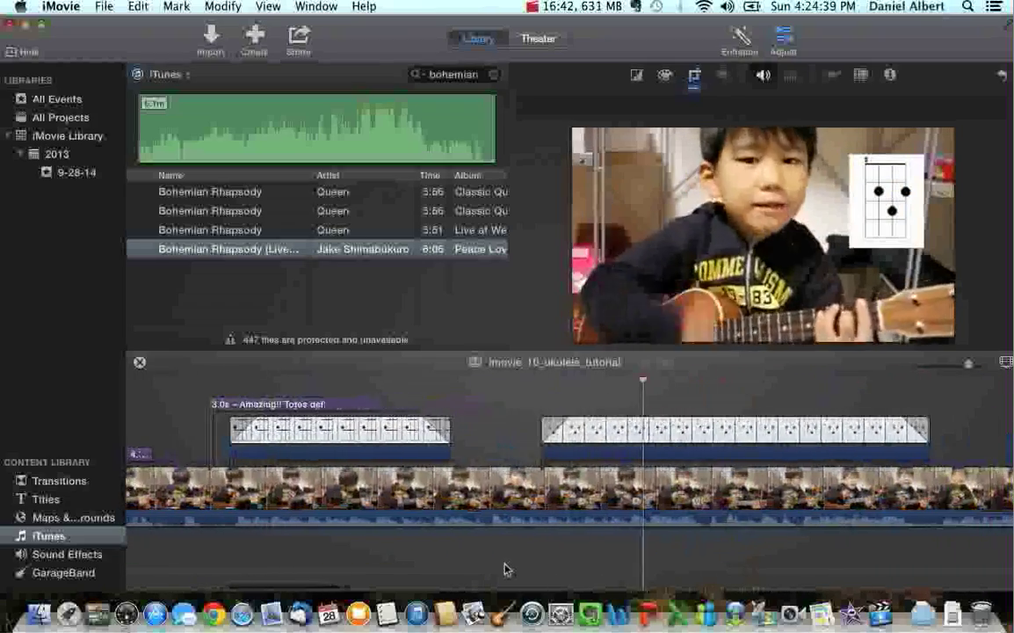
pyautogui.hscroll(8, 505, 570)
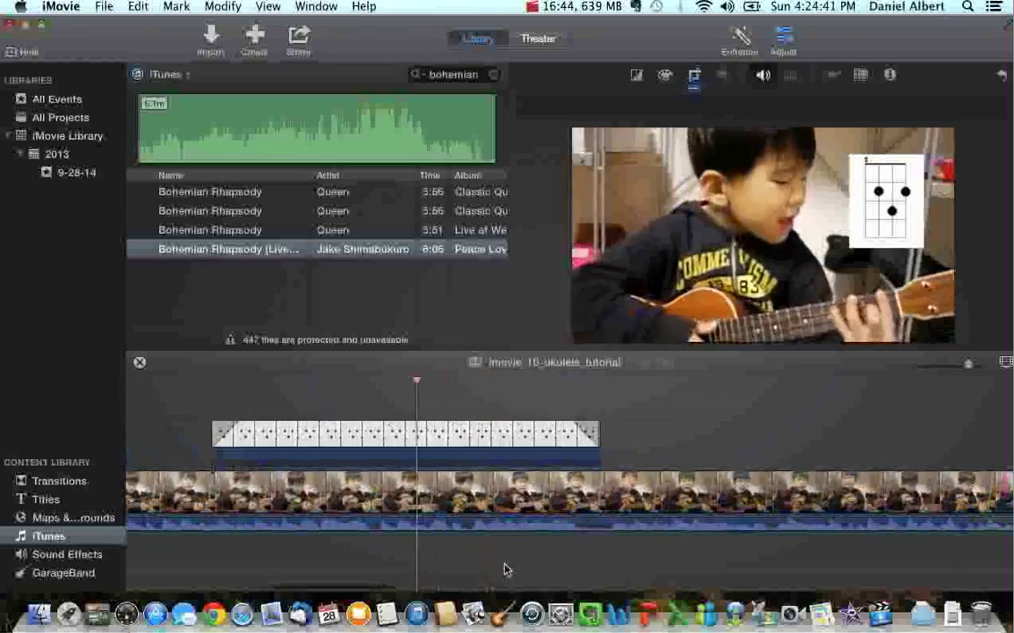
pyautogui.hscroll(3, 506, 570)
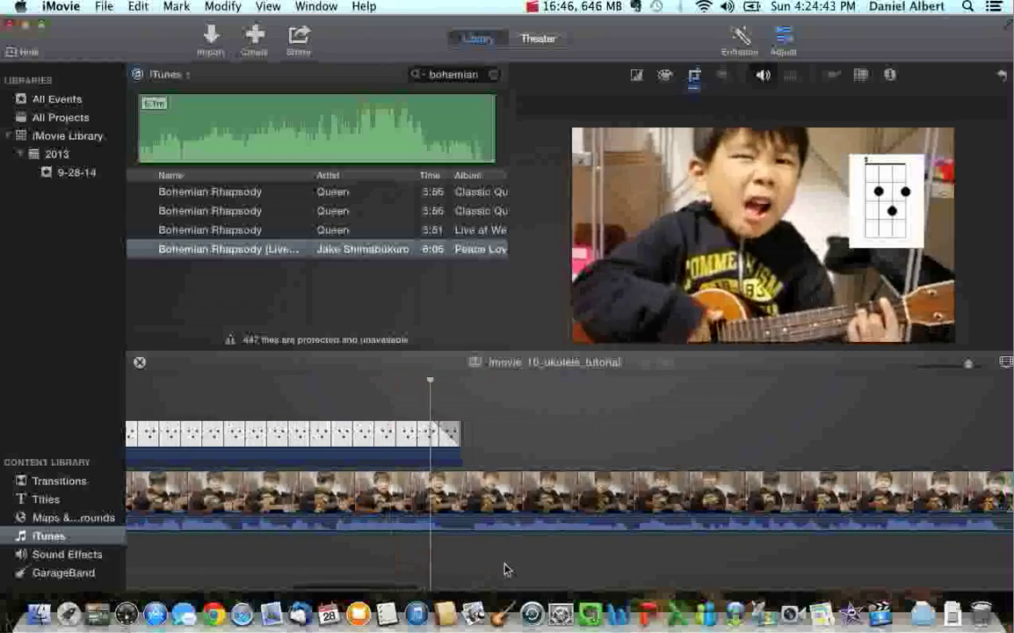
pyautogui.hscroll(4, 505, 569)
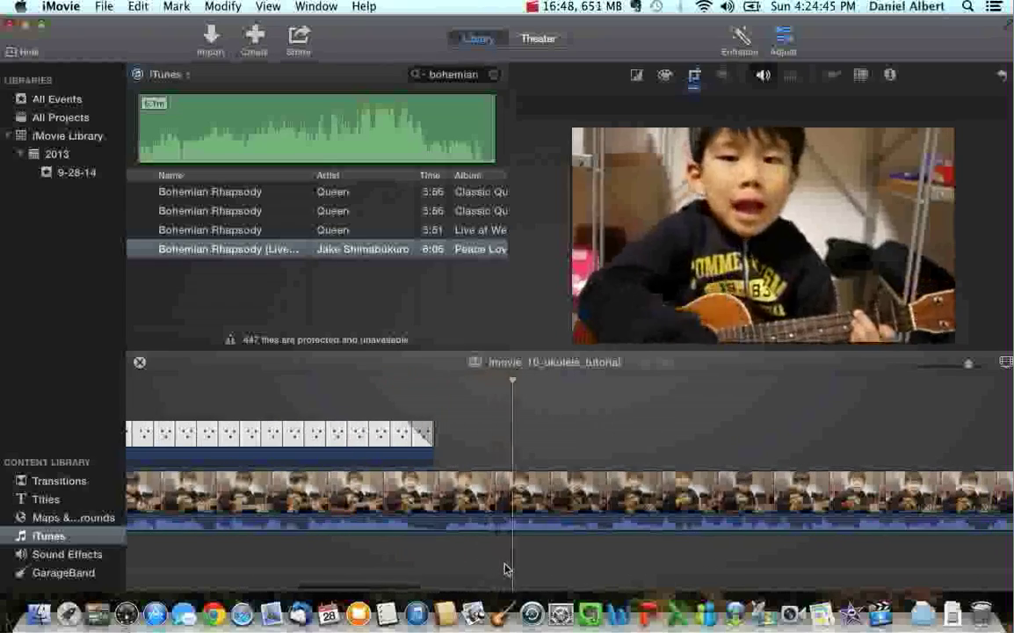
# Step: Set up sharing the movie as a file with the description "Ukulele project tutorial video"
pyautogui.hscroll(5, 506, 570)
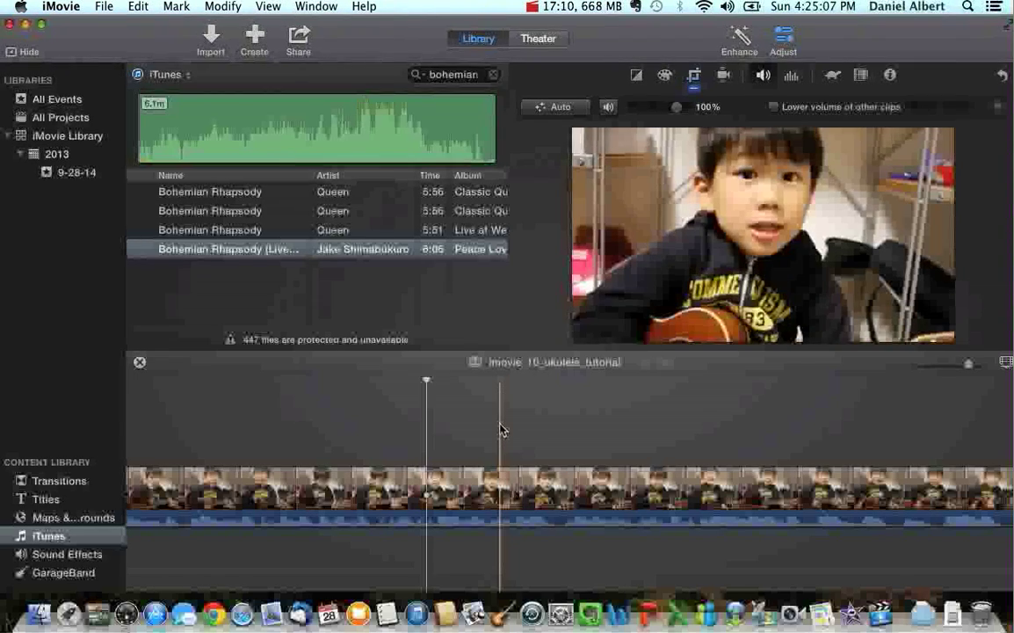
pyautogui.click(299, 40)
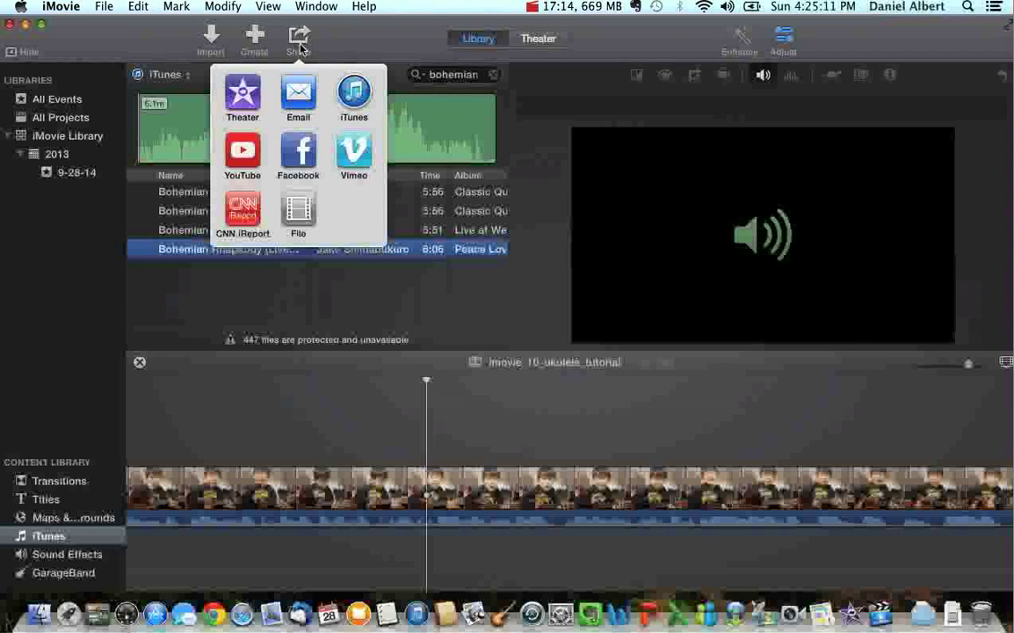
pyautogui.click(298, 219)
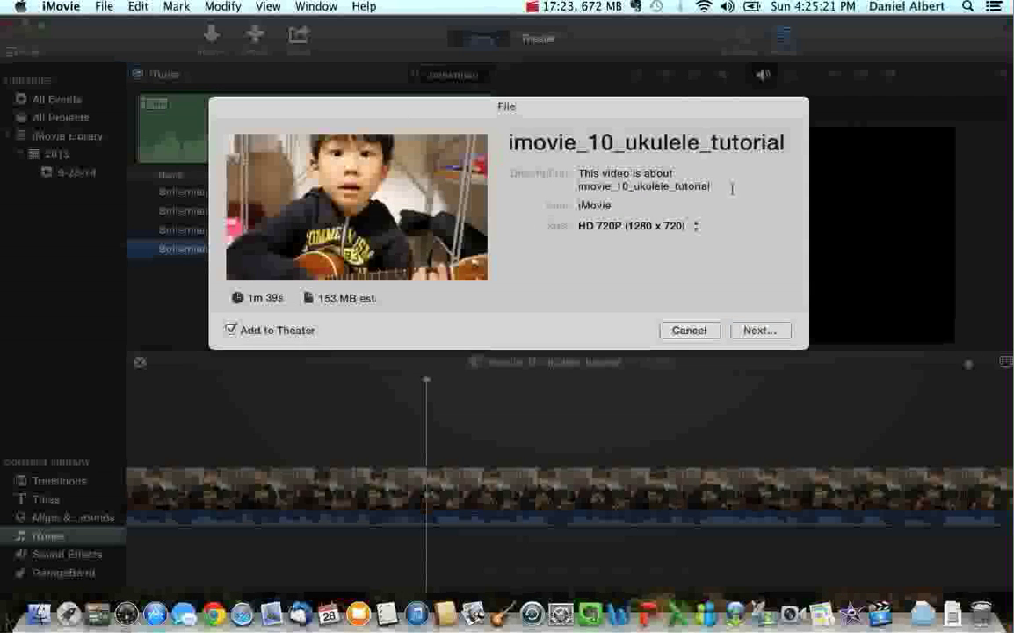
pyautogui.click(728, 186)
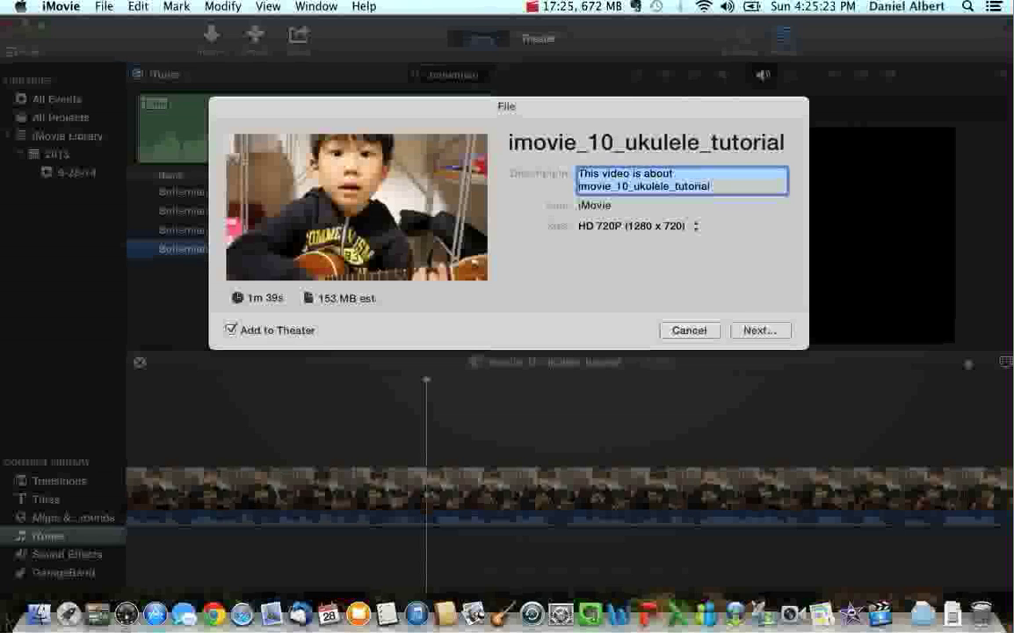
pyautogui.write('Ukulele project tu')
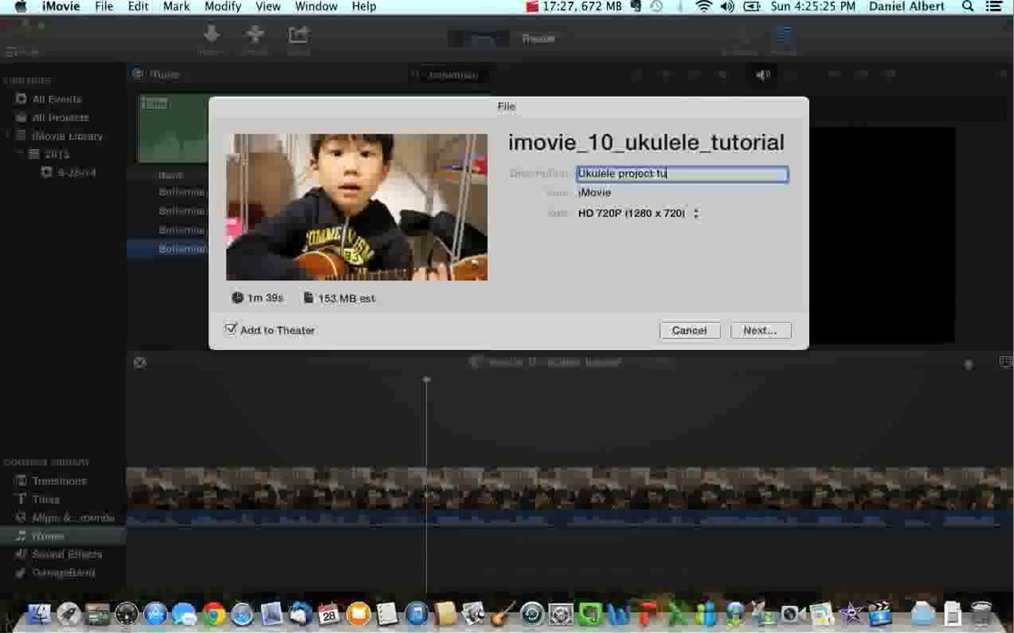
pyautogui.write('torial video')
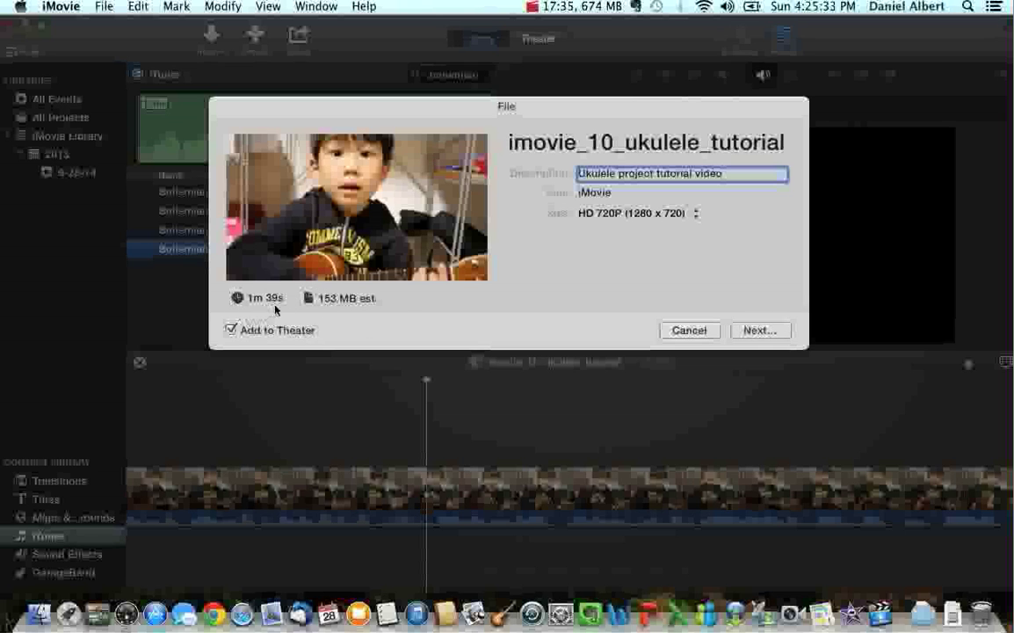
# Step: Save the exported movie to the Desktop as imovie_10_ukulele_tutorial and dismiss the update notice
pyautogui.click(747, 332)
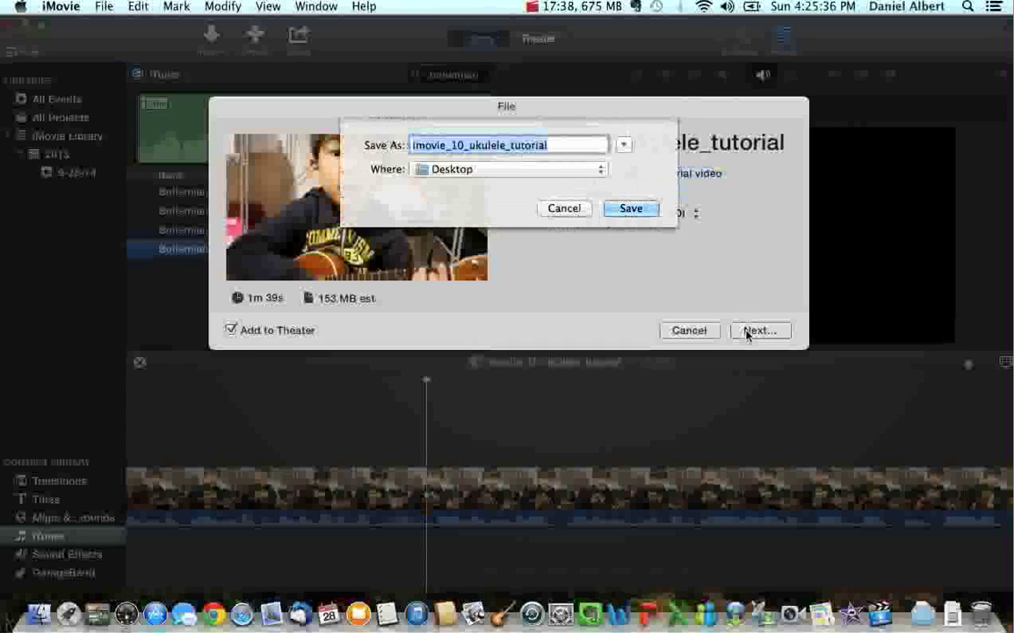
pyautogui.click(566, 151)
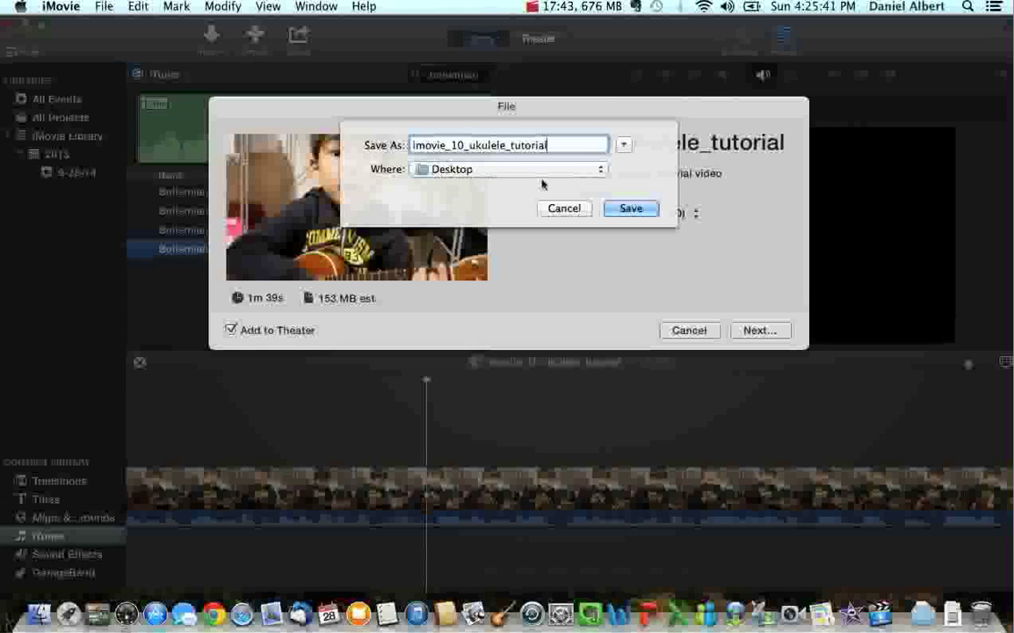
pyautogui.click(630, 208)
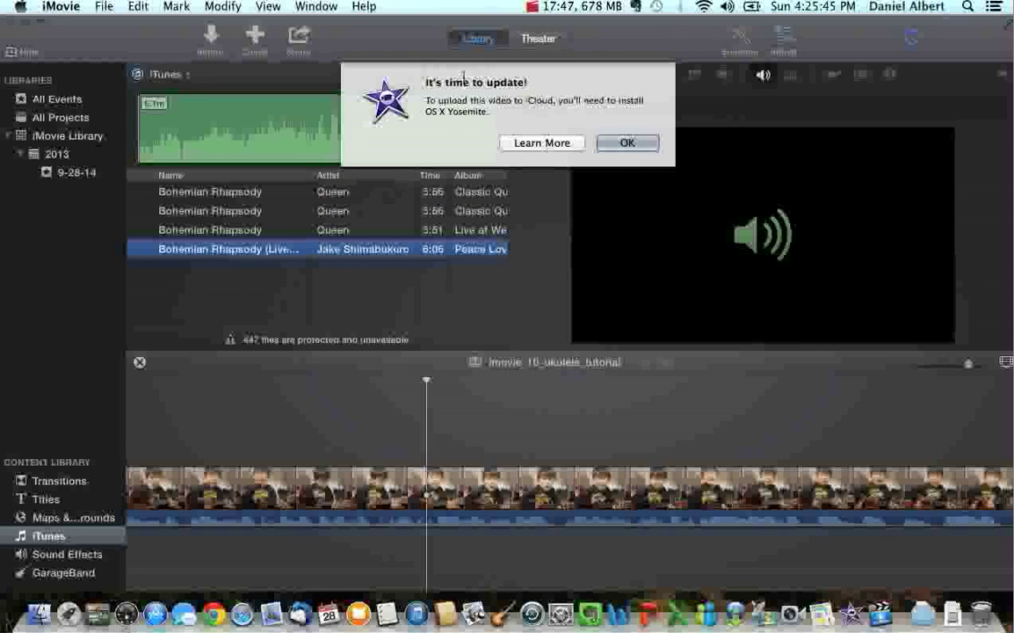
pyautogui.click(627, 143)
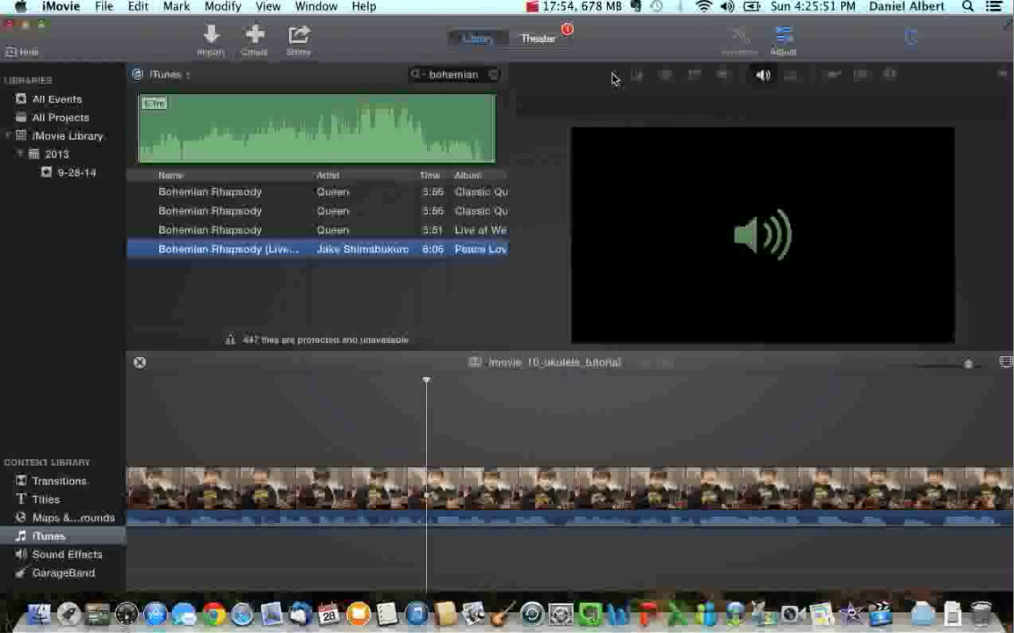
pyautogui.click(585, 6)
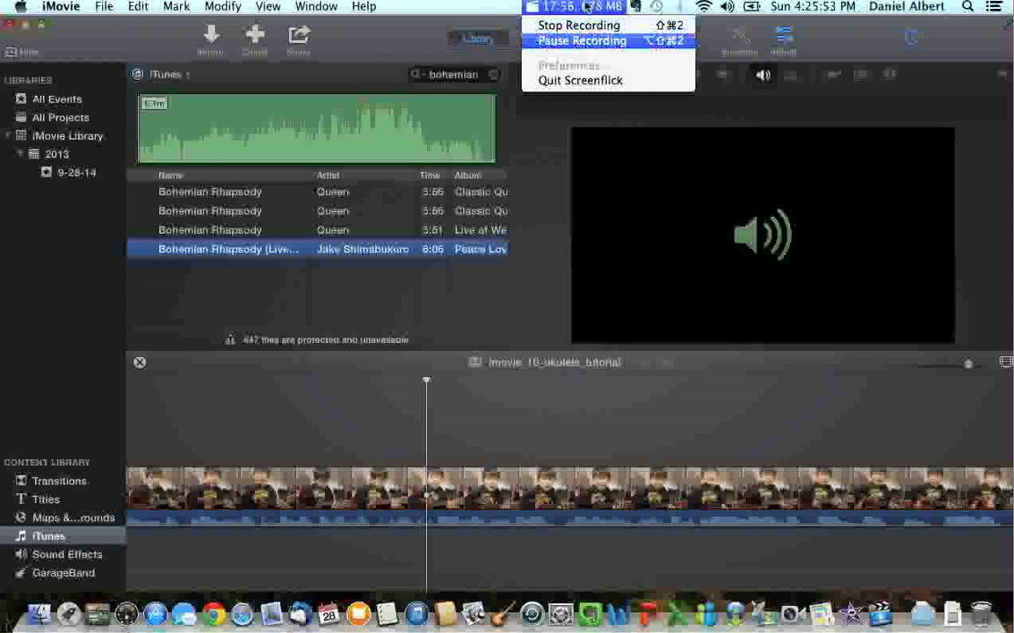
pyautogui.click(581, 41)
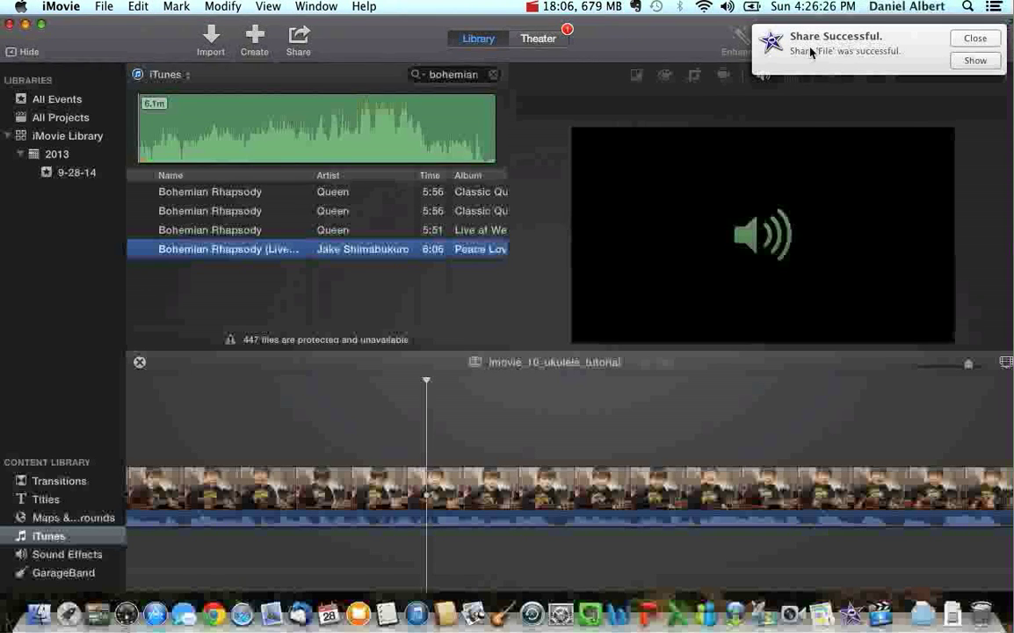
# Step: Dismiss the share notification, open imovie_10_ukulele_tutorial.mp4 from the desktop in QuickTime Player, and play about its first half minute
pyautogui.click(974, 39)
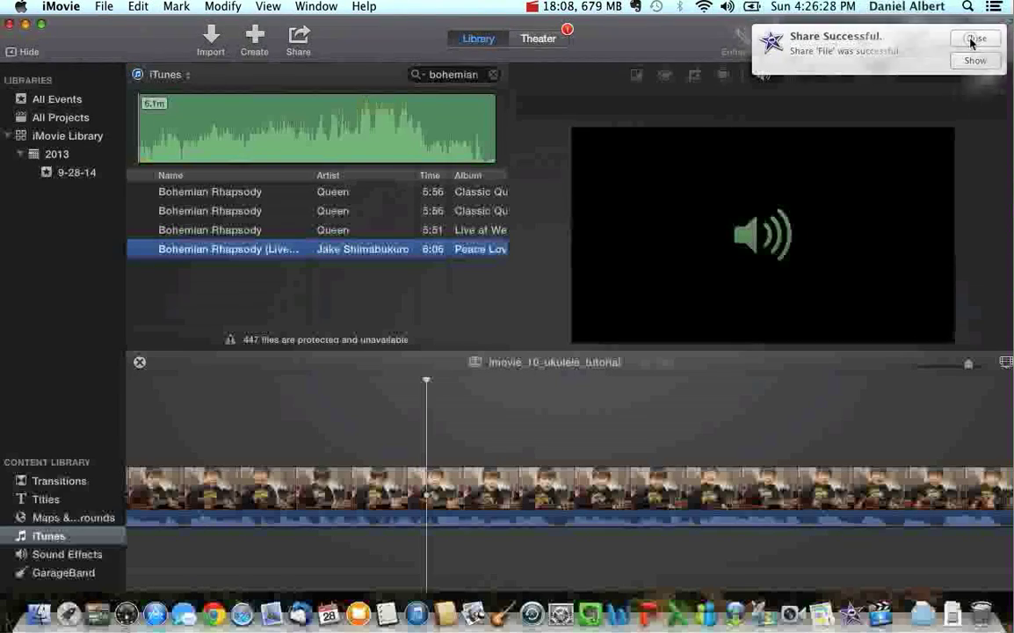
pyautogui.press('super+h')
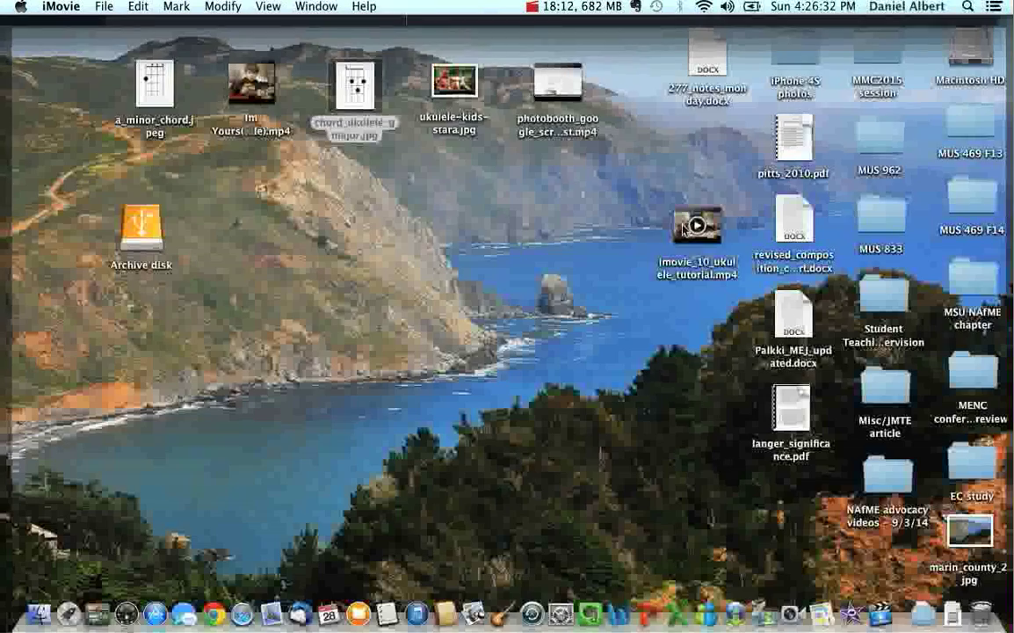
pyautogui.doubleClick(697, 227)
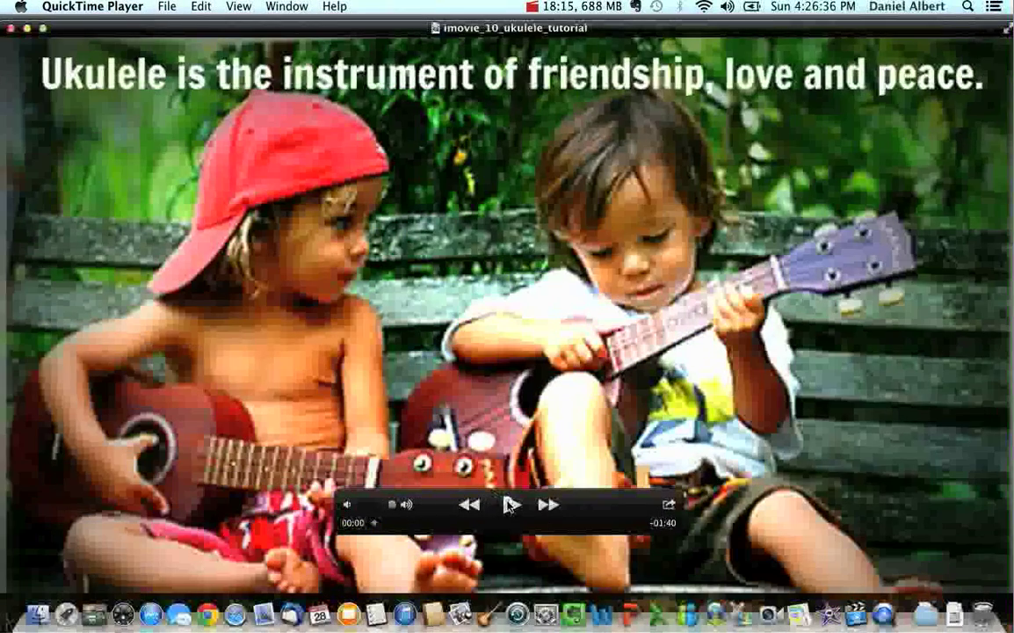
pyautogui.click(509, 506)
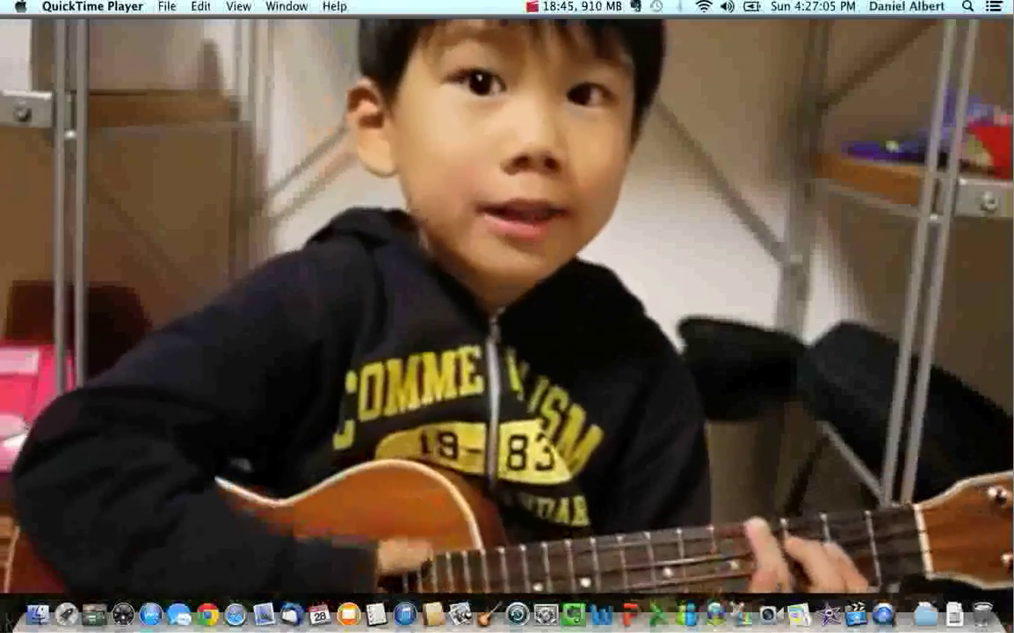
pyautogui.moveTo(992, 132)
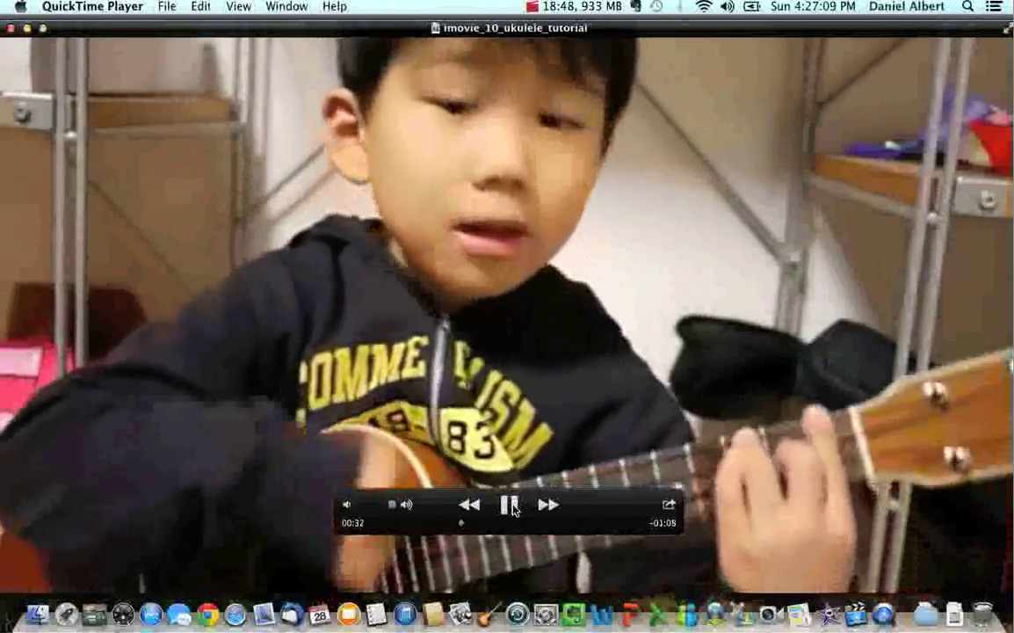
pyautogui.click(512, 505)
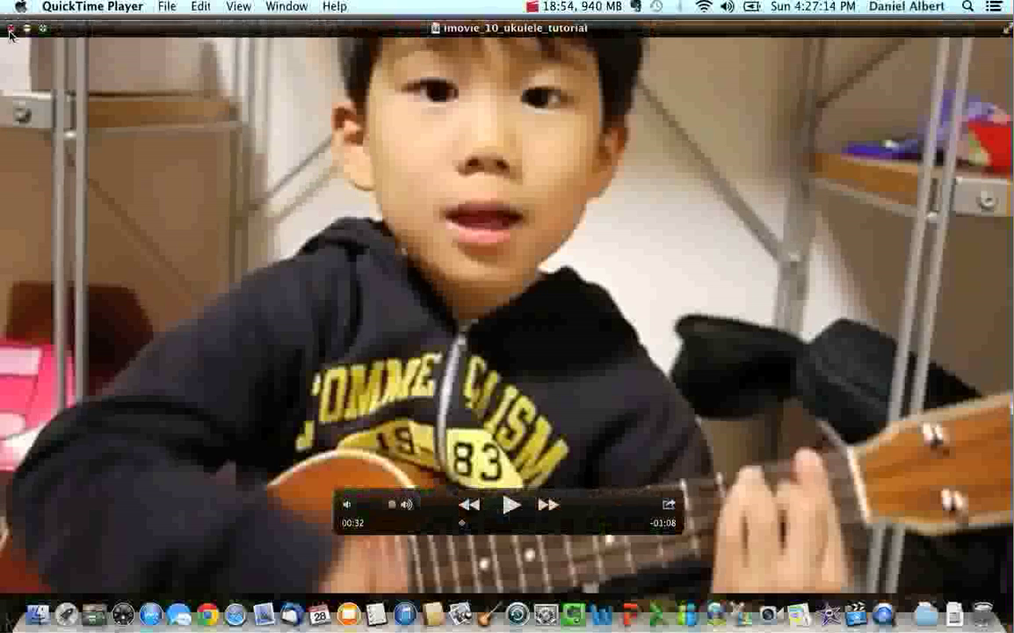
# Step: Close the exported video and quit QuickTime Player
pyautogui.click(42, 27)
pyautogui.click(93, 6)
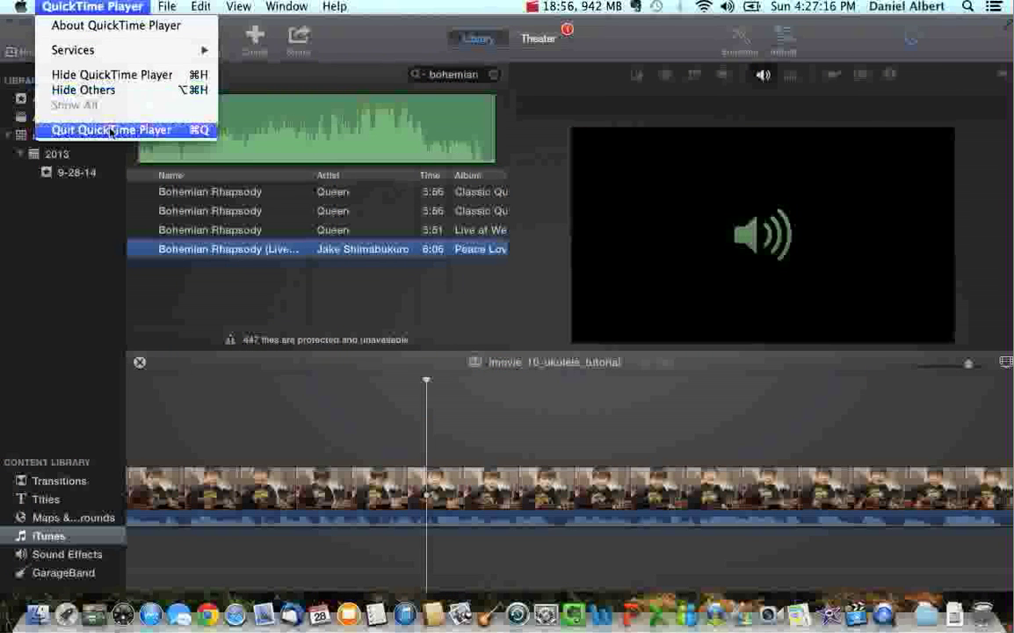
pyautogui.click(110, 130)
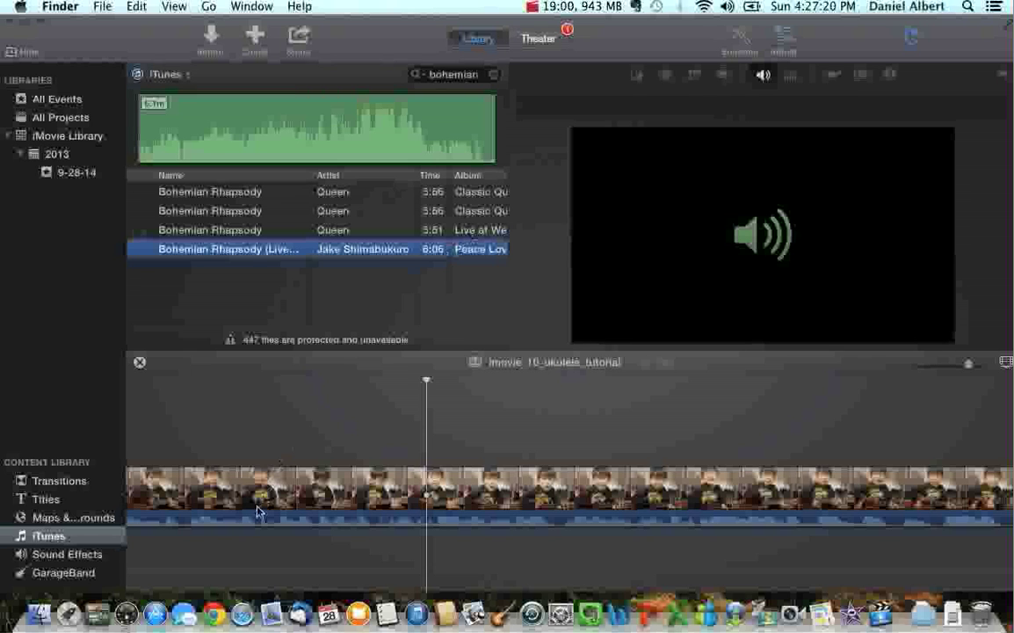
# Step: Switch to Chrome, open Google and sign in to the Google account by entering the account password
pyautogui.click(215, 615)
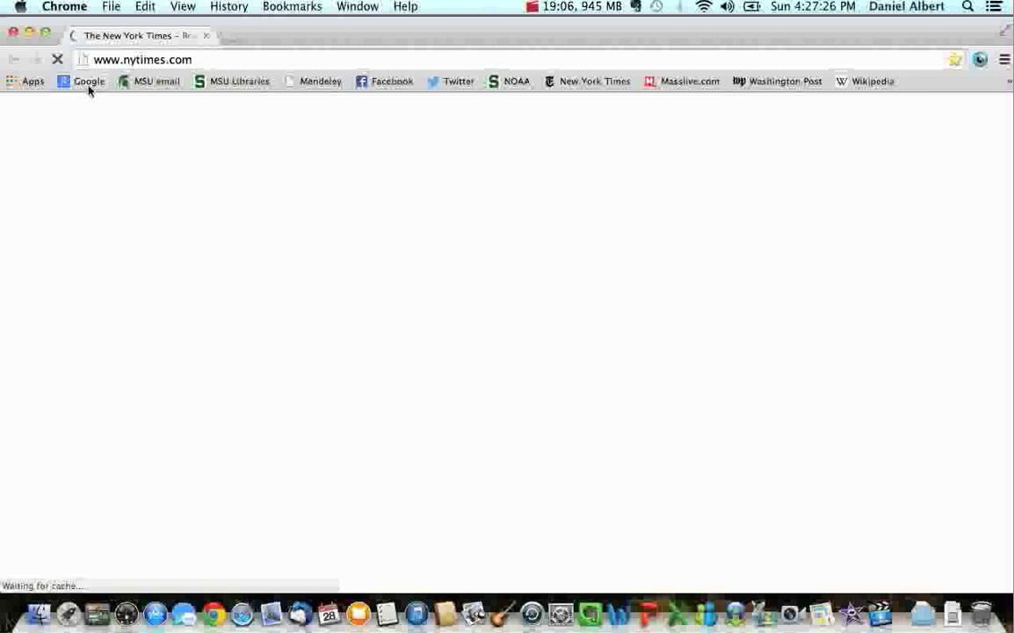
pyautogui.click(88, 82)
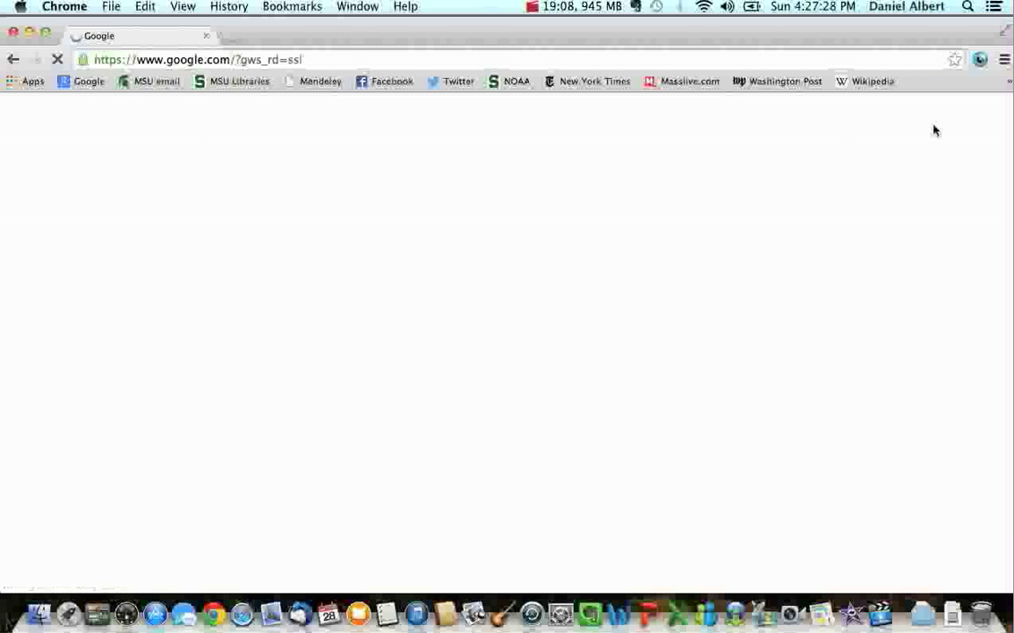
pyautogui.click(965, 117)
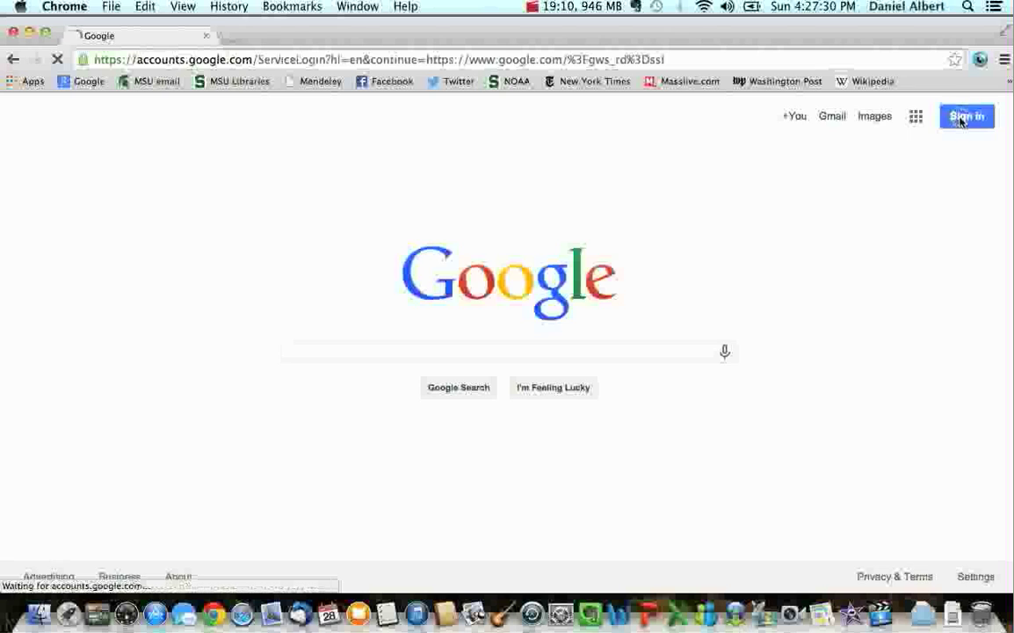
pyautogui.write('••••••••••')
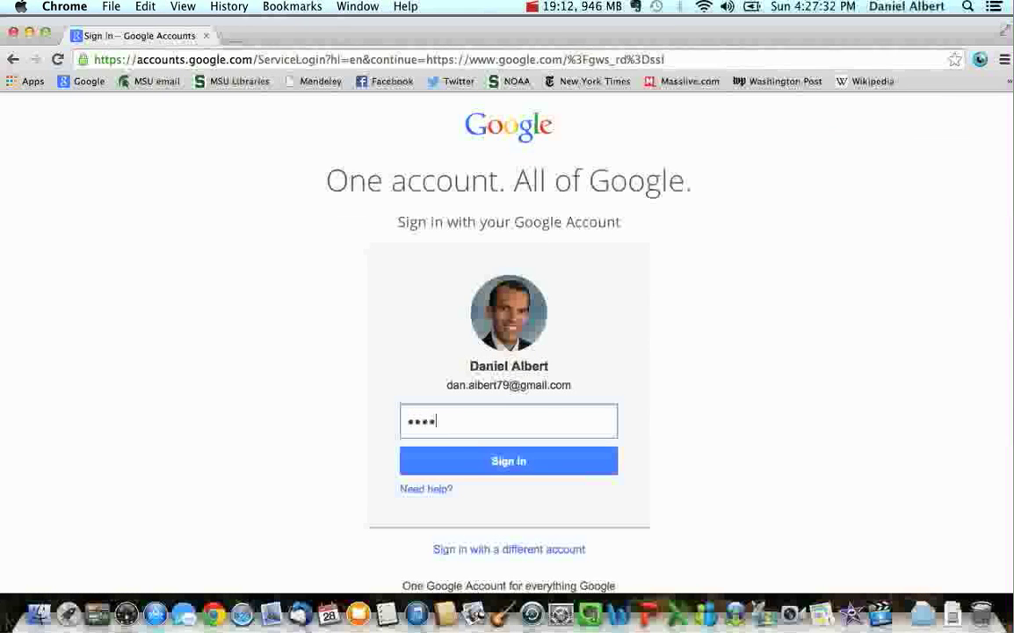
pyautogui.write('•••••••')
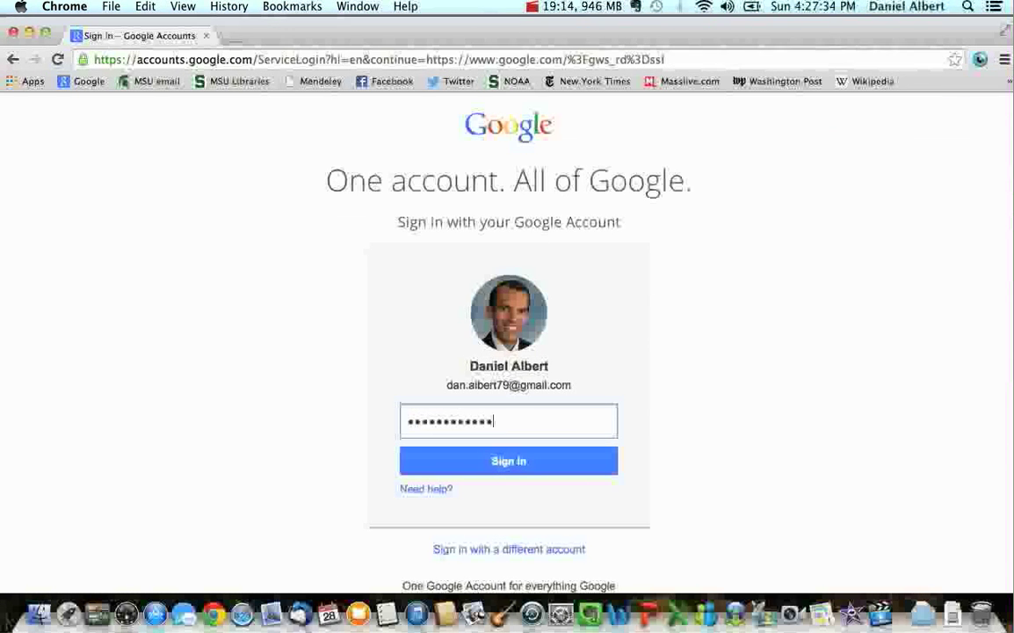
pyautogui.press('Return')
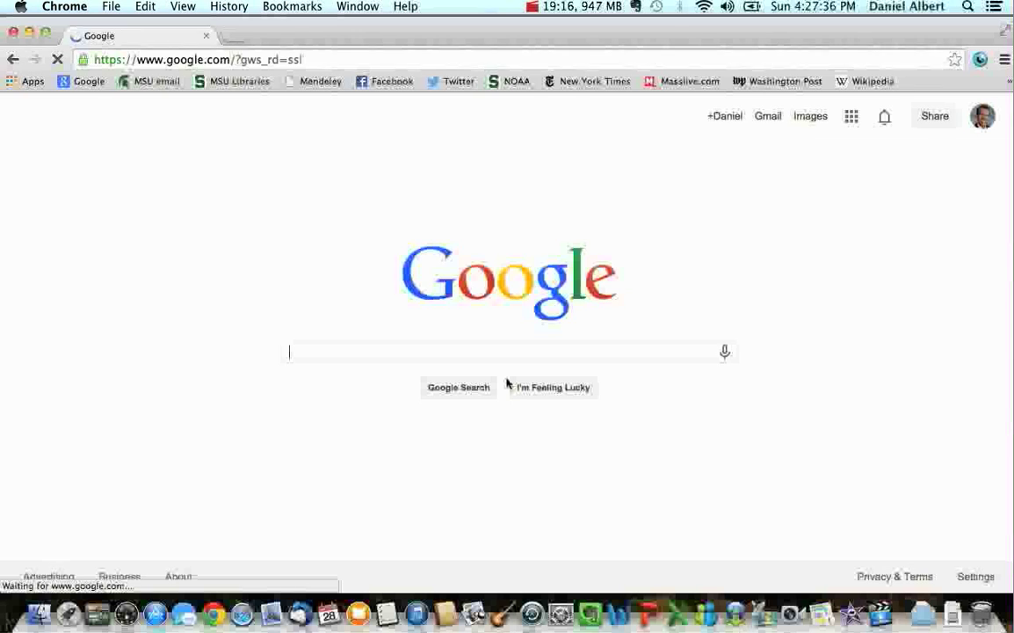
# Step: Go to YouTube from the Google apps and upload imovie_10_ukulele_tutorial.mp4 from the Desktop
pyautogui.click(850, 116)
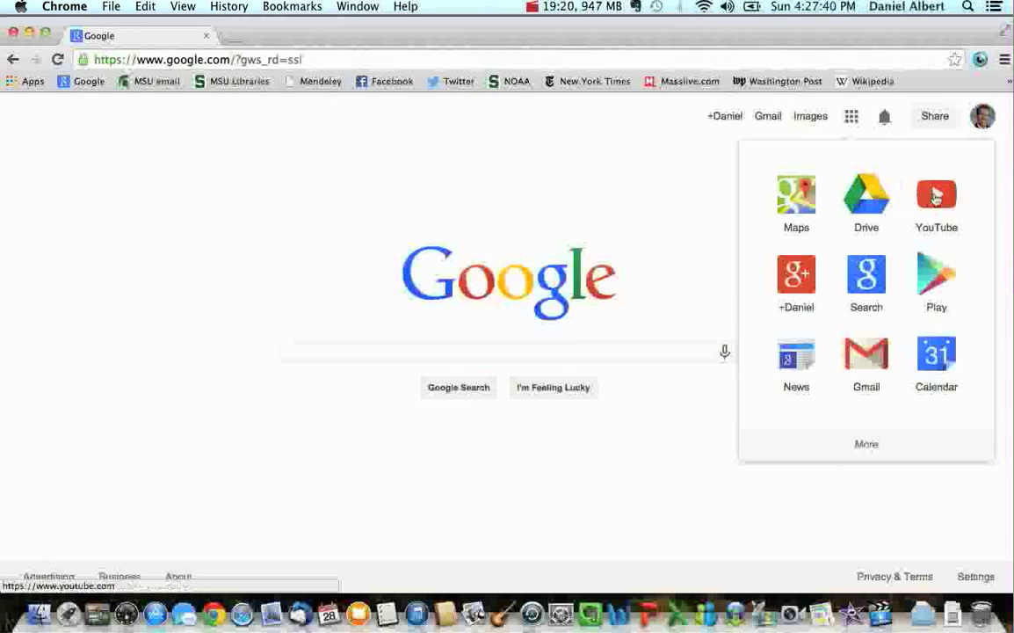
pyautogui.click(936, 195)
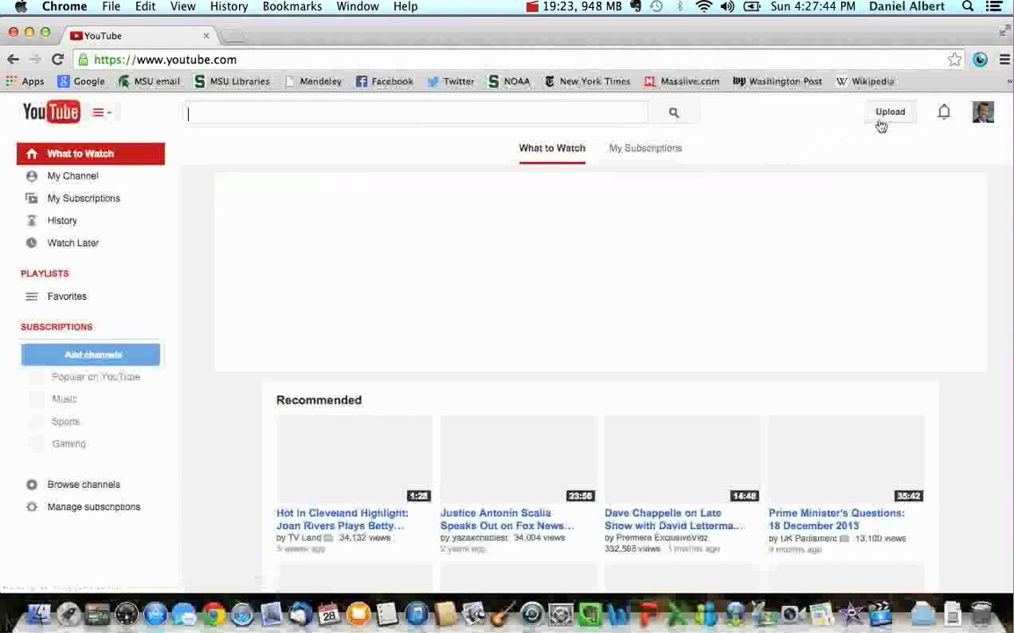
pyautogui.click(884, 122)
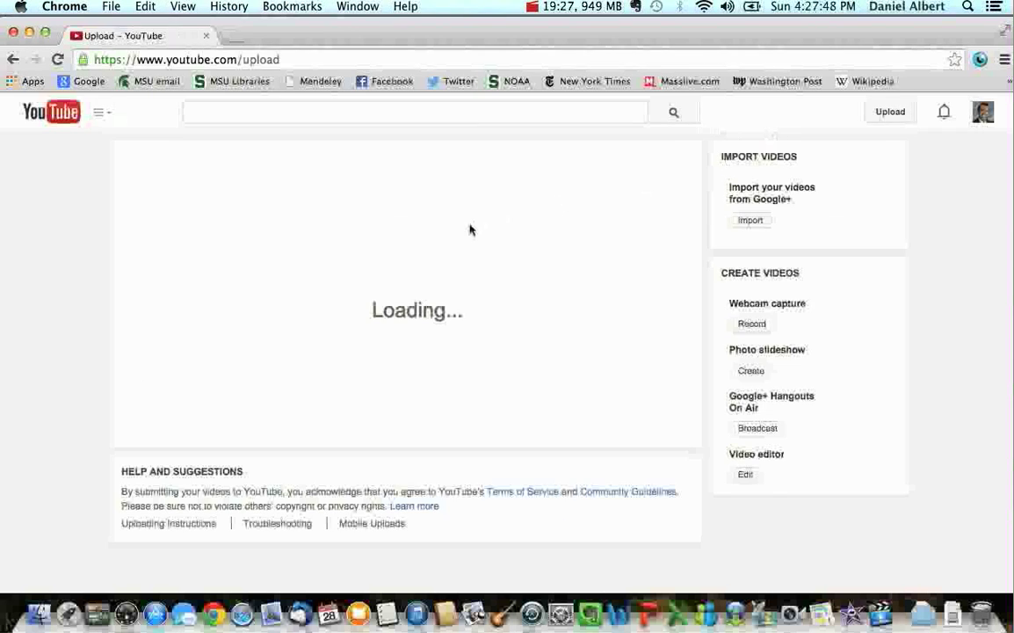
pyautogui.click(409, 254)
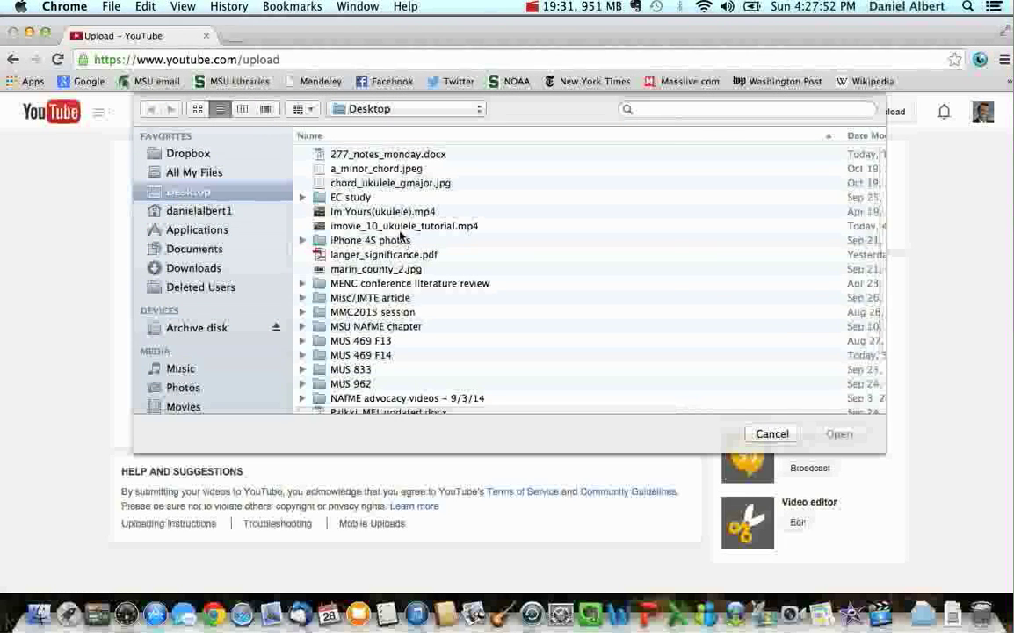
pyautogui.doubleClick(402, 226)
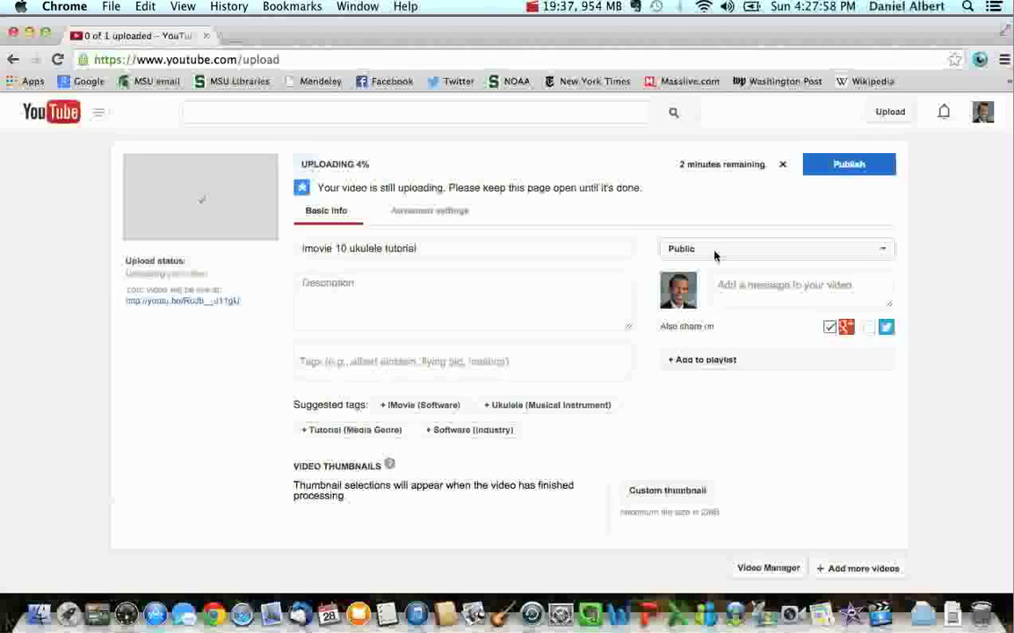
# Step: Allow comments on the uploading video in its advanced settings, keeping the comment option at All
pyautogui.click(447, 216)
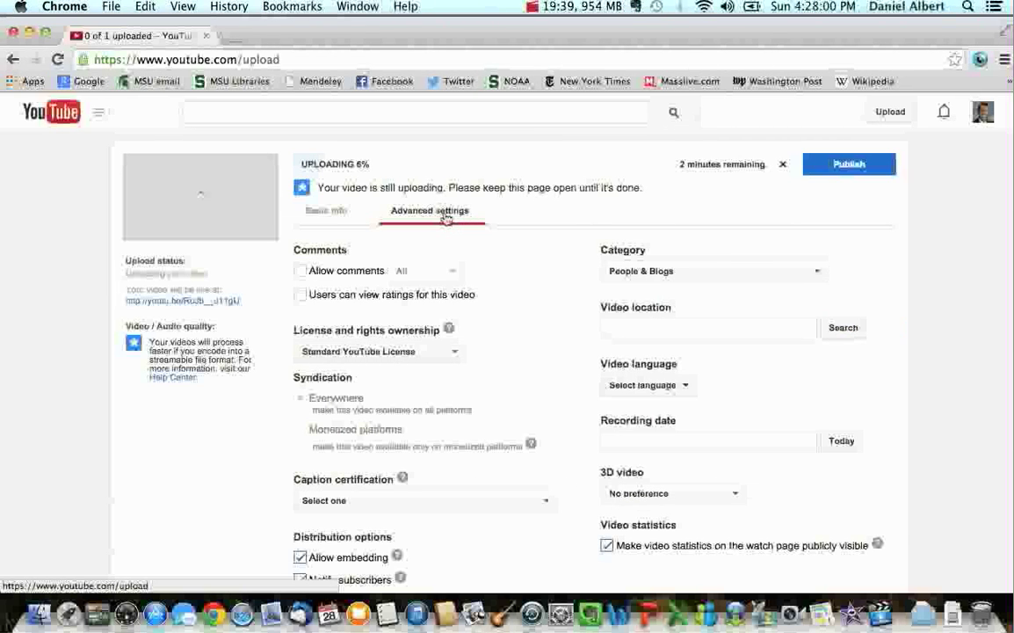
pyautogui.click(308, 275)
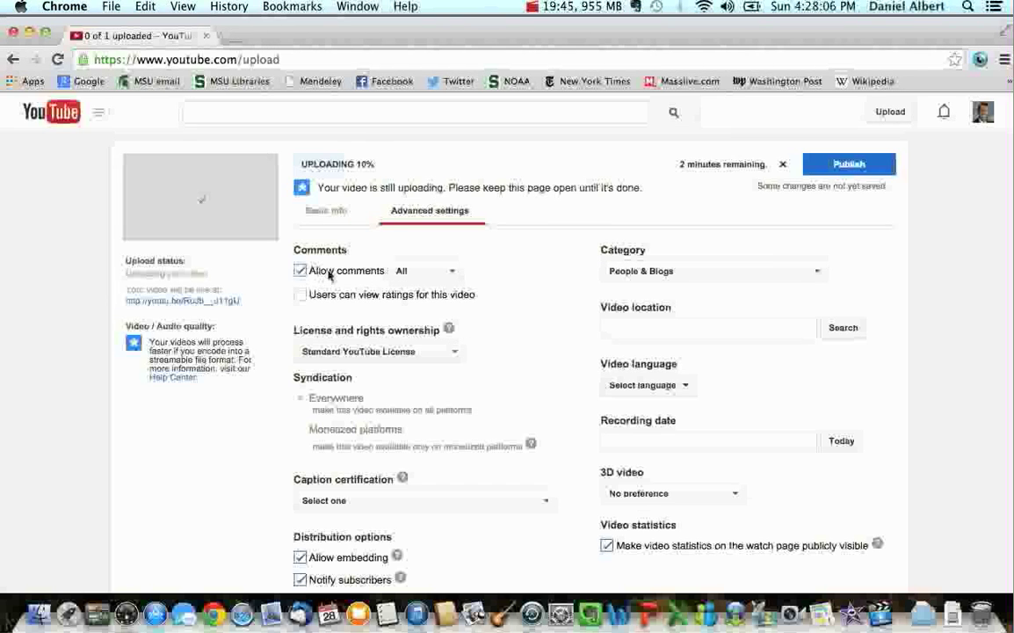
pyautogui.click(458, 275)
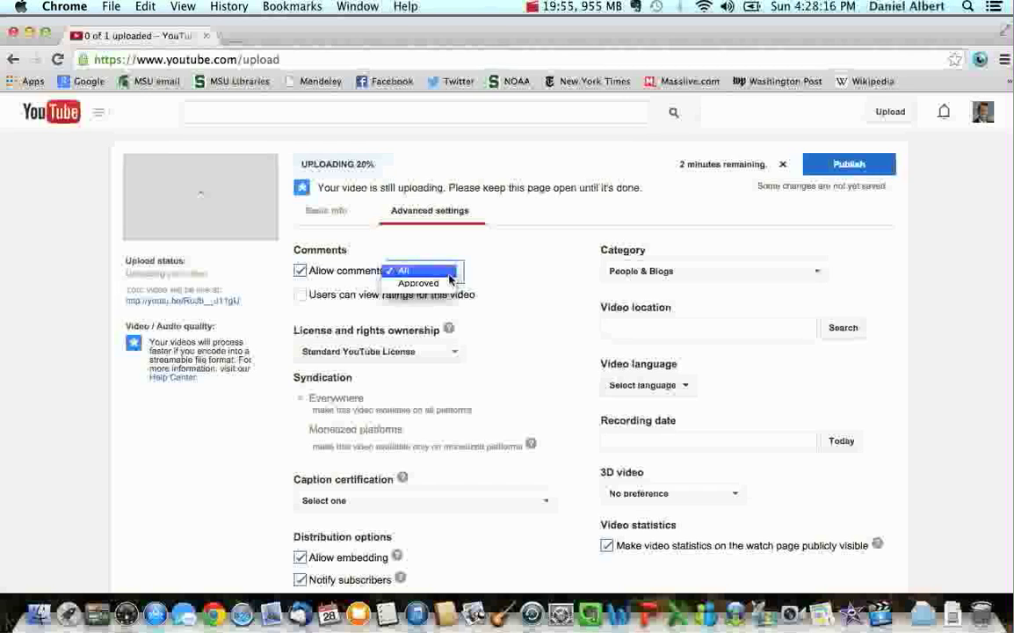
pyautogui.click(446, 271)
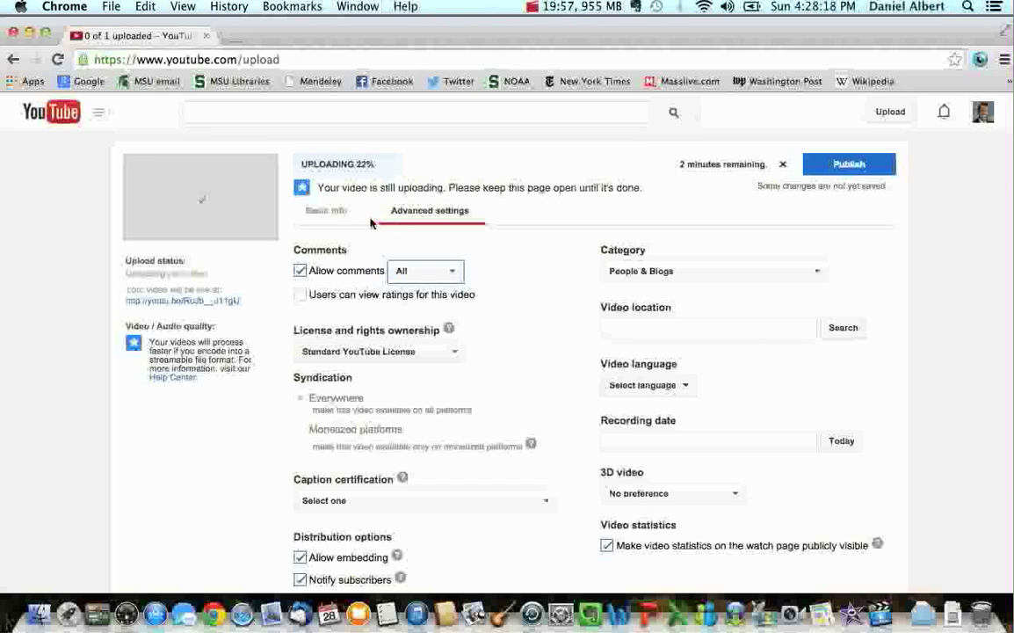
# Step: Return to the video's basic info and replace its title with "iMovie 10 version tutorial video"
pyautogui.click(335, 214)
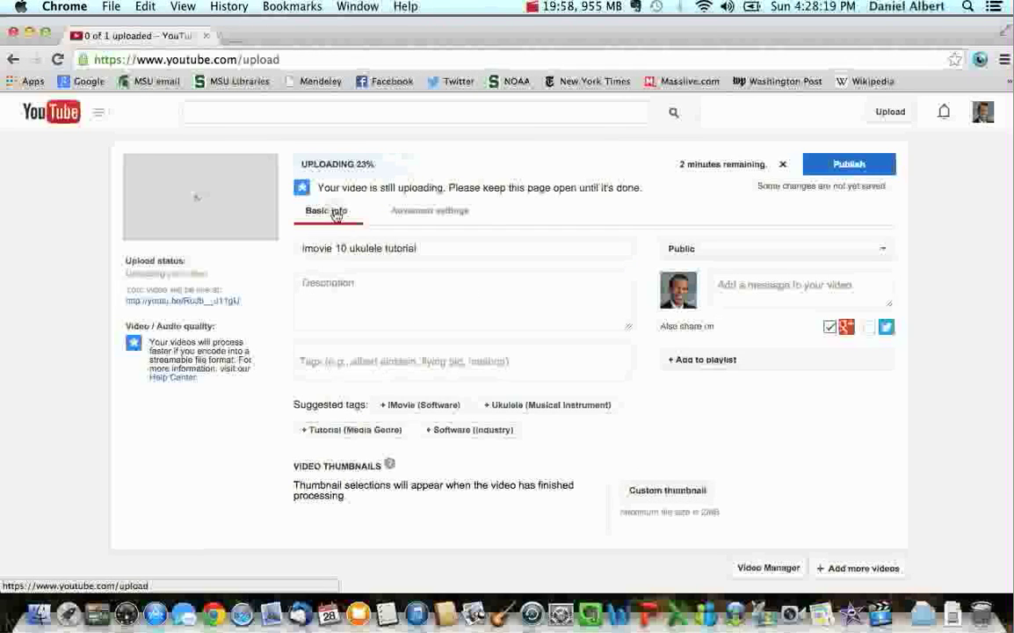
pyautogui.tripleClick(372, 252)
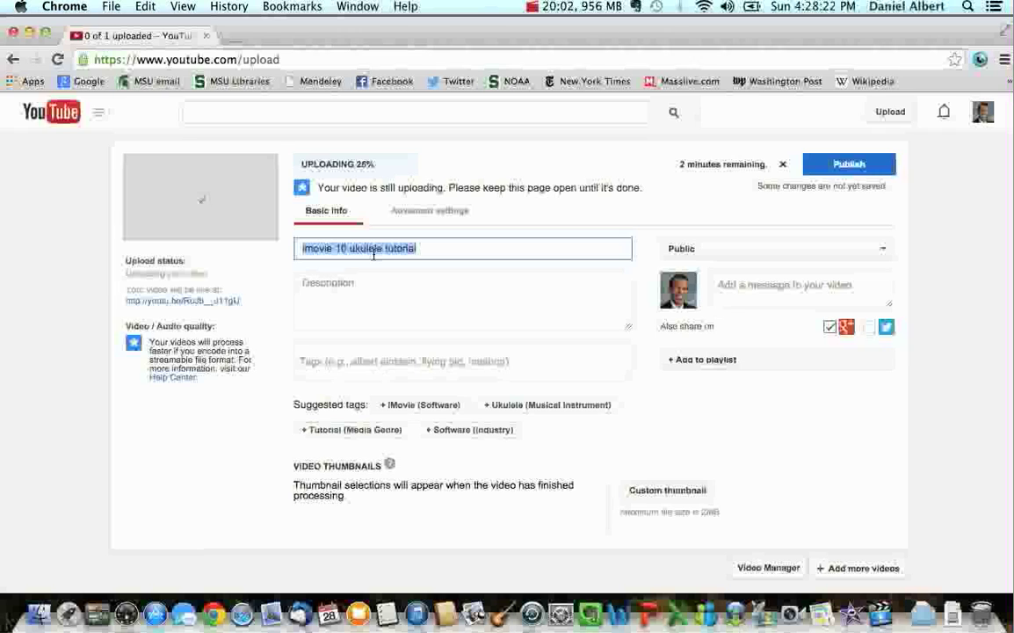
pyautogui.write('I')
pyautogui.press('BackSpace')
pyautogui.press('BackSpace')
pyautogui.press('BackSpace')
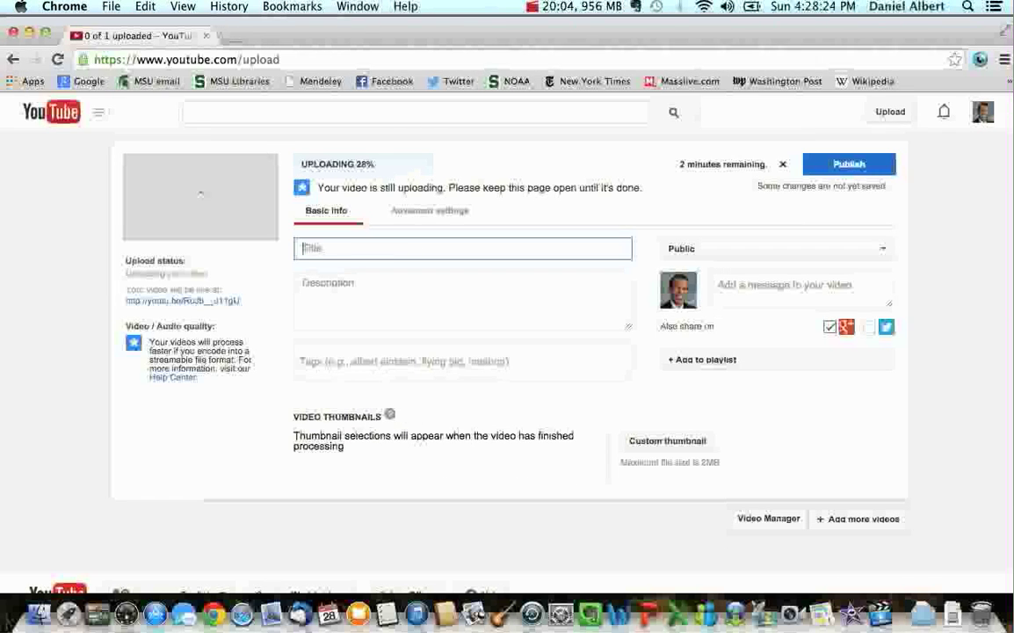
pyautogui.write('iMovie 10 ')
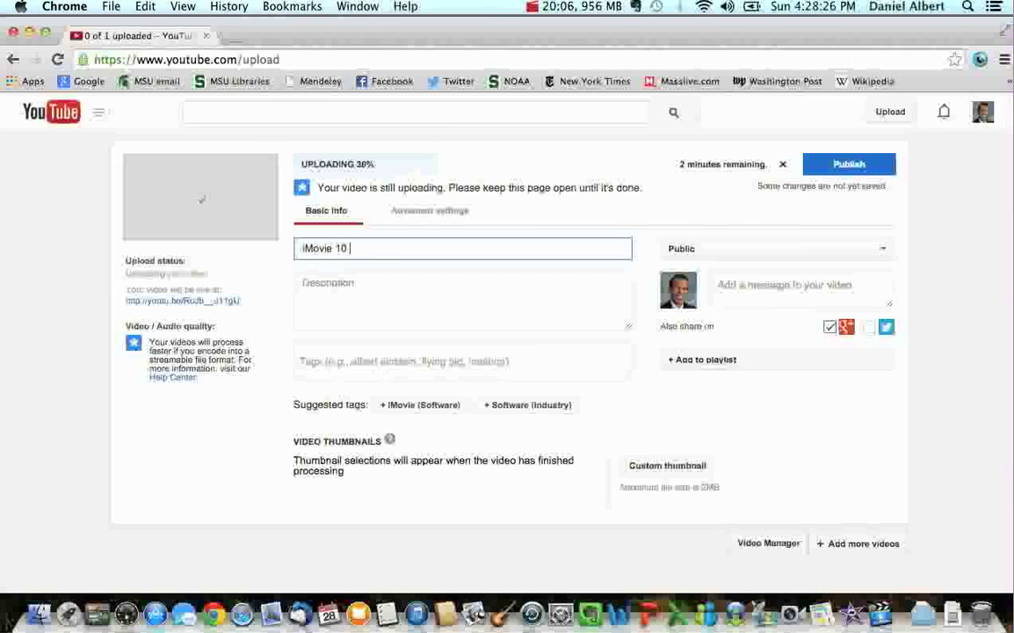
pyautogui.write('version tuto')
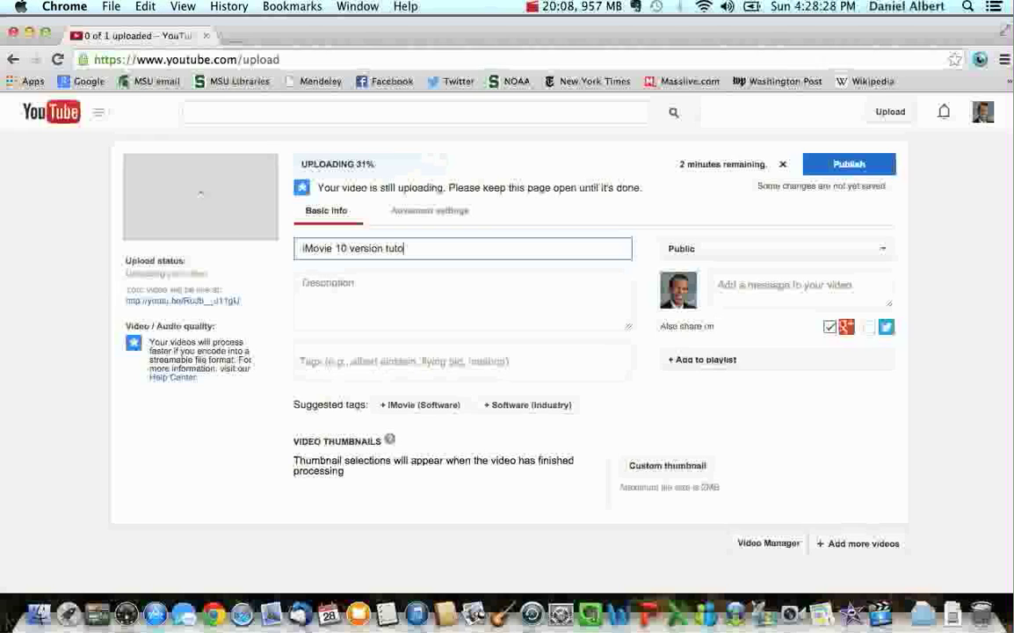
pyautogui.write('rial video')
# Step: Enter the video description "This video shows how to create a video using iMovie 10."
pyautogui.press('Tab')
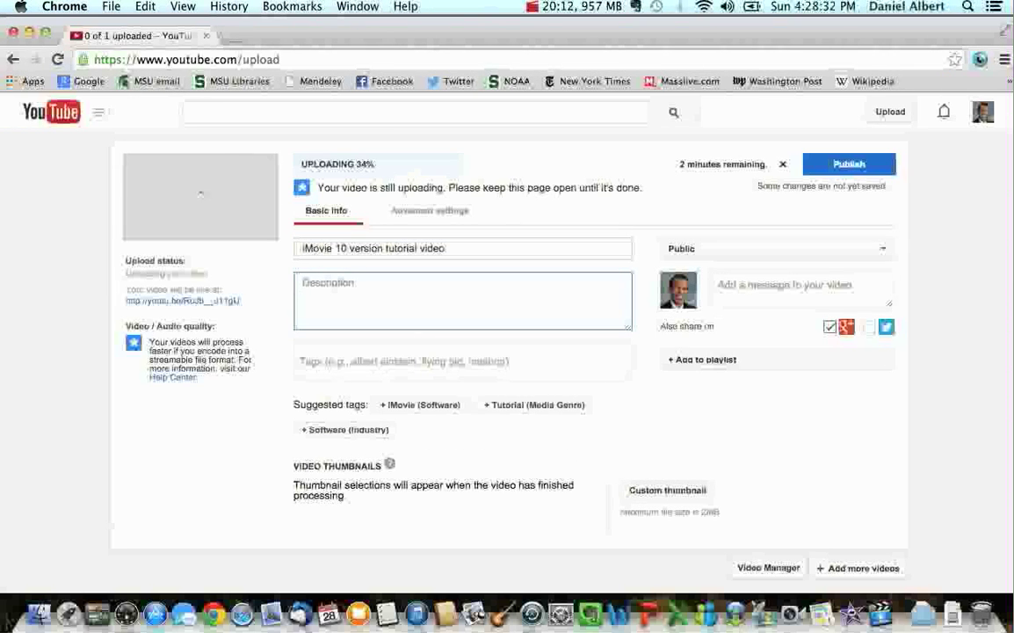
pyautogui.write('This video shows u')
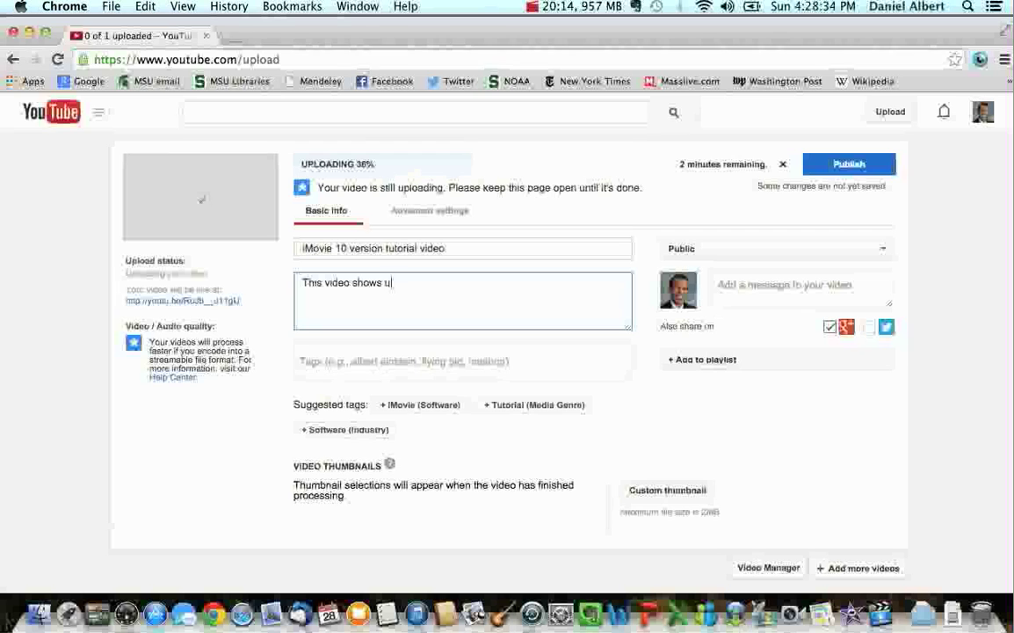
pyautogui.press('BackSpace')
pyautogui.write('how to create a vi')
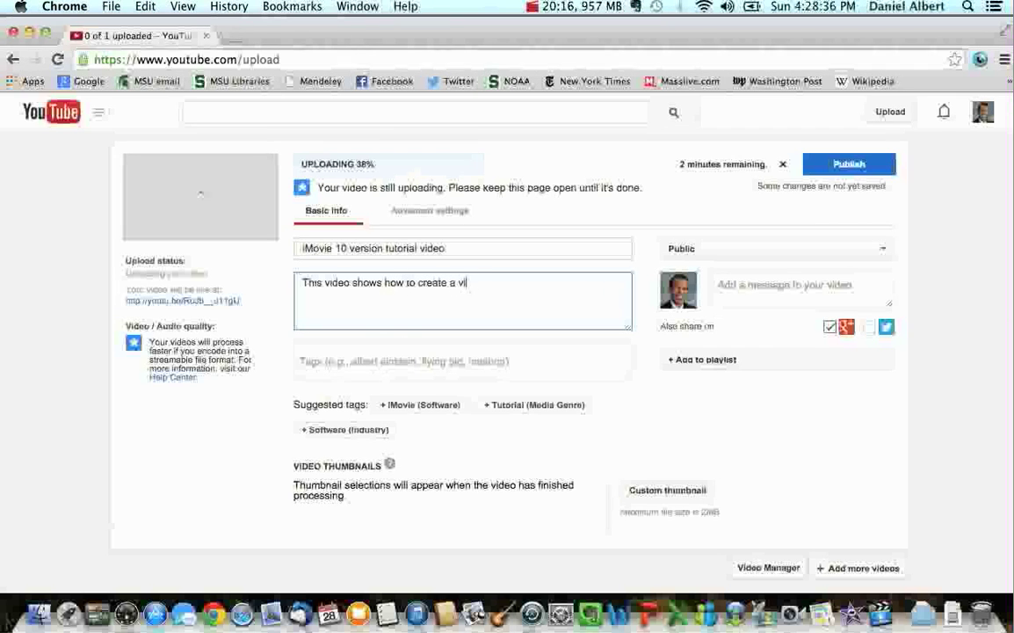
pyautogui.write('deo using iMovie 10.')
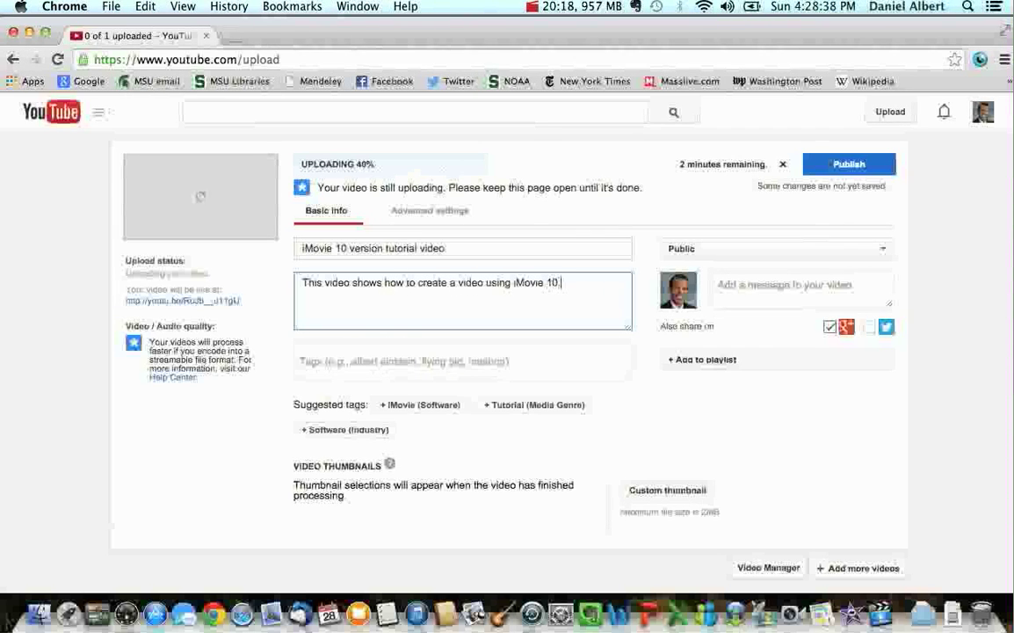
# Step: Keep the video's privacy setting at Public and publish the video
pyautogui.click(699, 249)
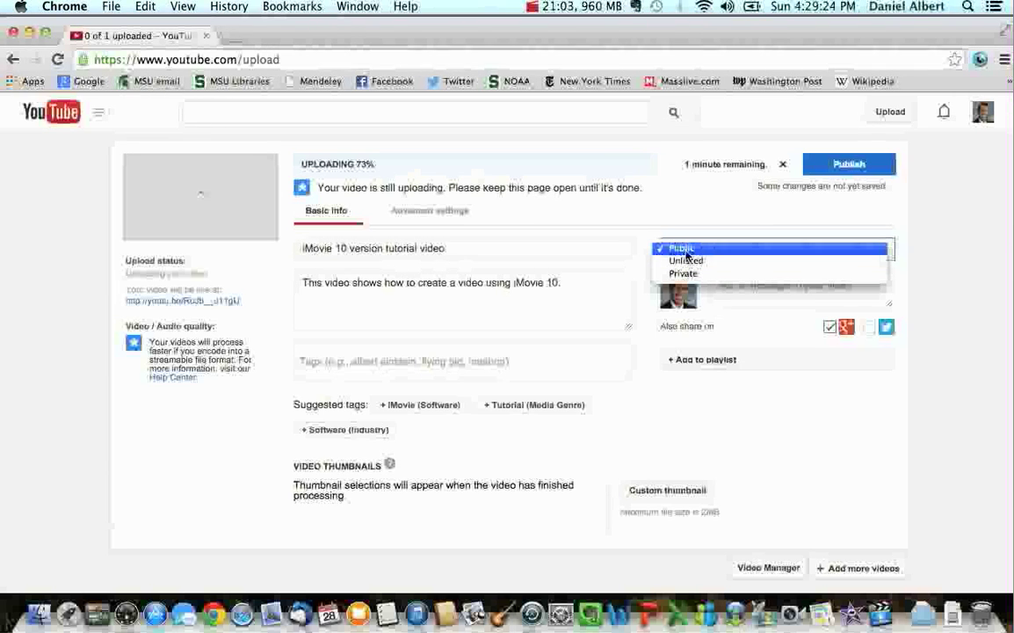
pyautogui.click(675, 248)
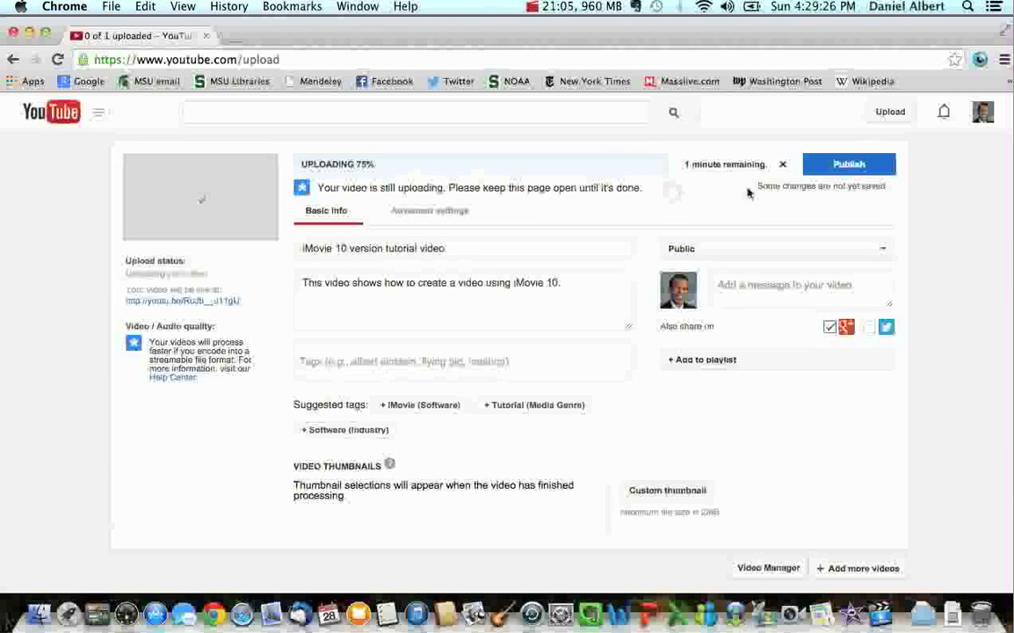
pyautogui.click(853, 165)
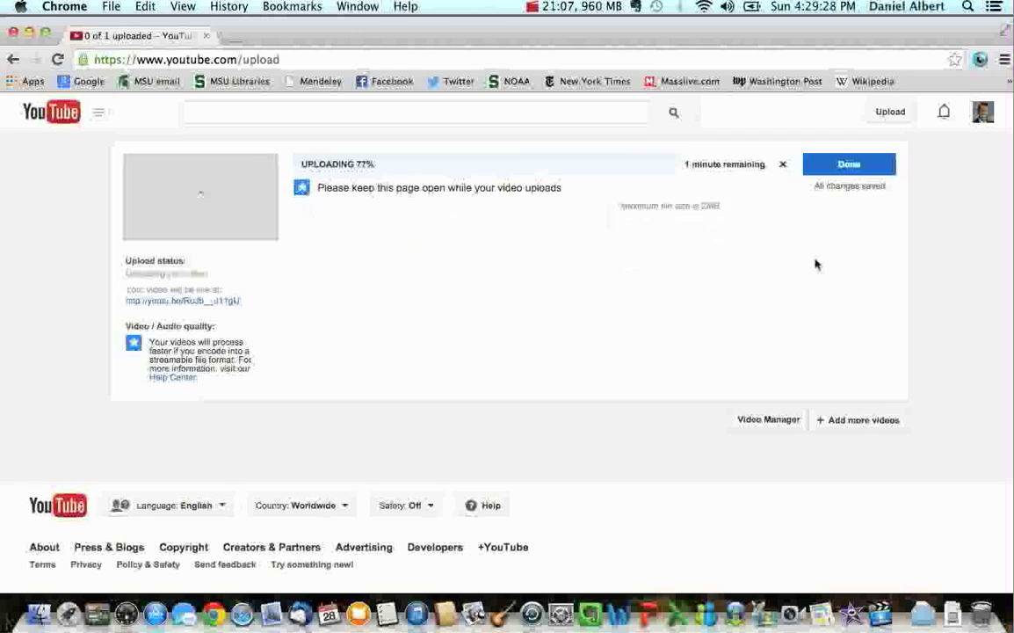